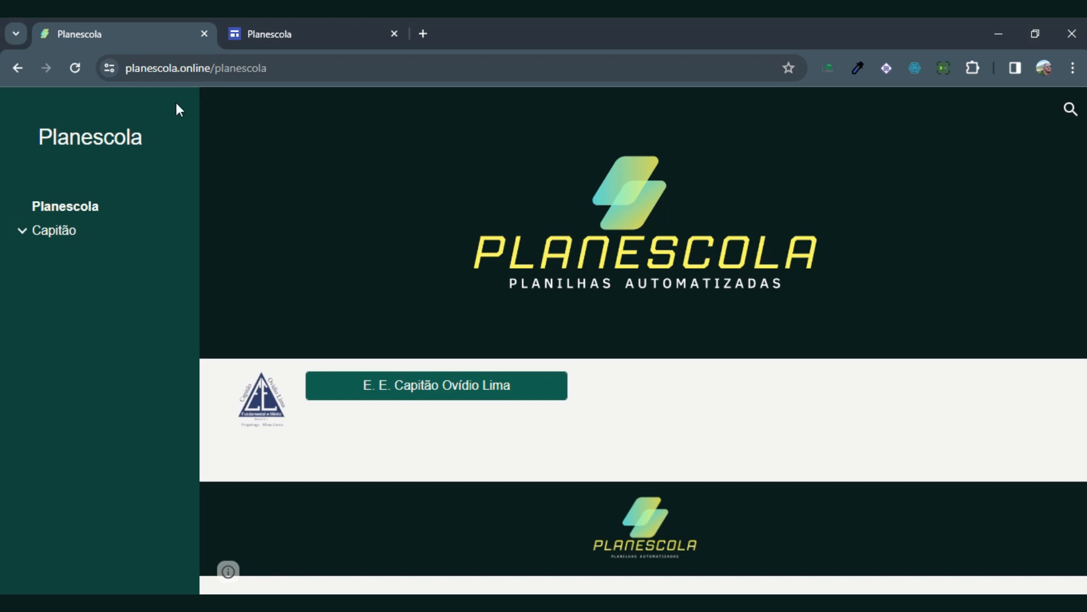
Step: Open the 1° EMTI 1 class page under Capitão, Turno, Integral on the Planescola site
click(183, 69)
click(189, 77)
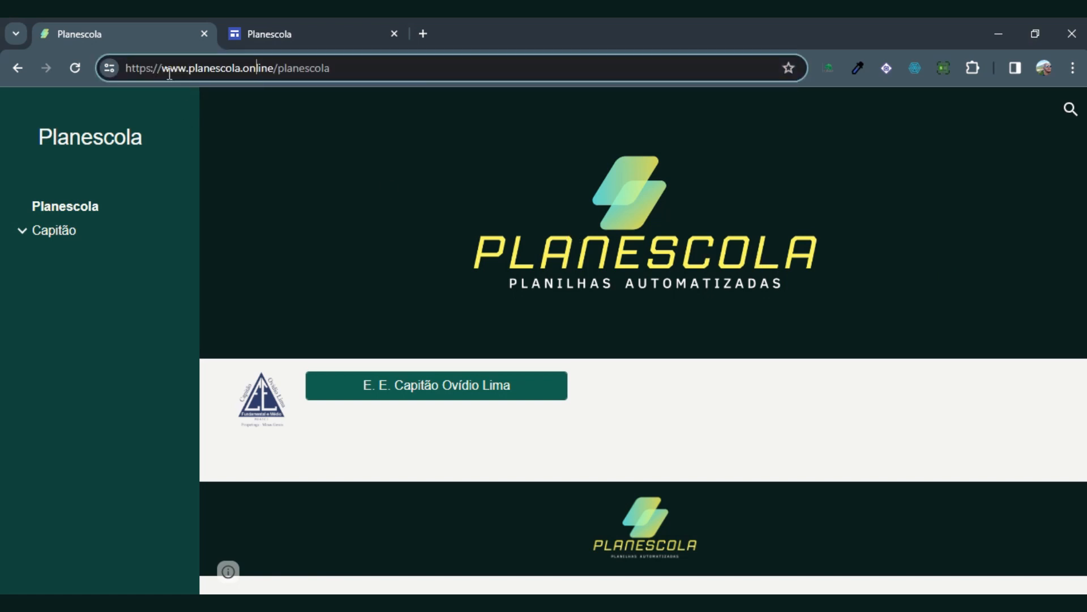
click(21, 233)
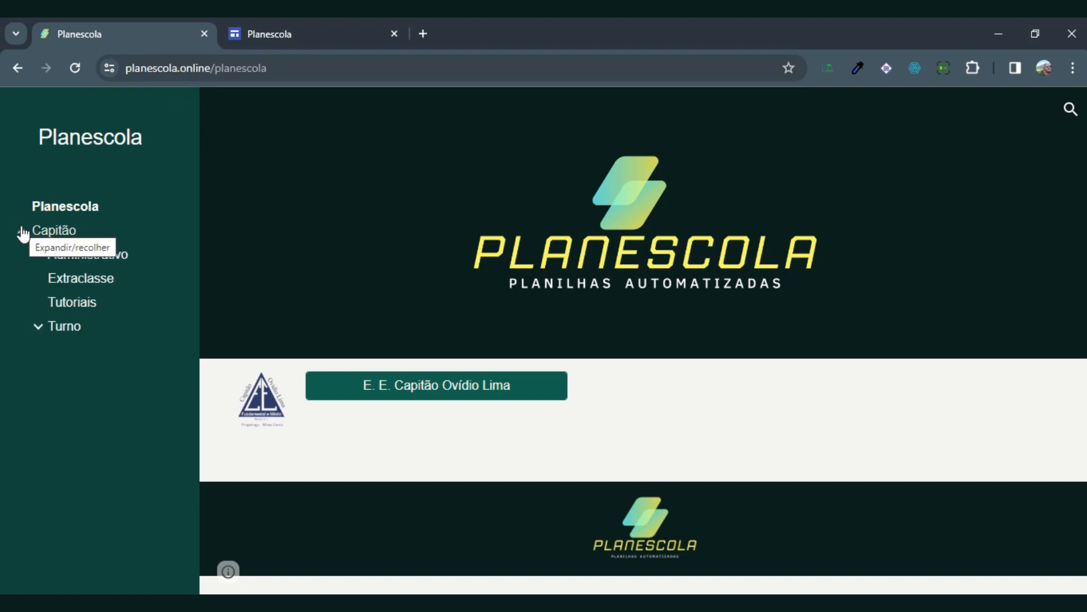
click(38, 331)
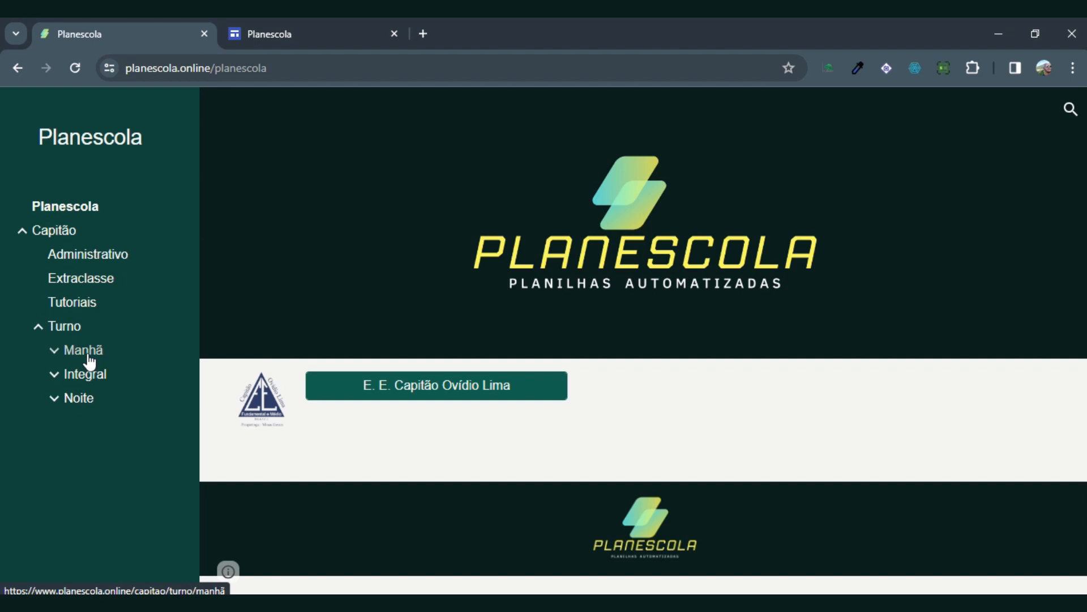
click(54, 375)
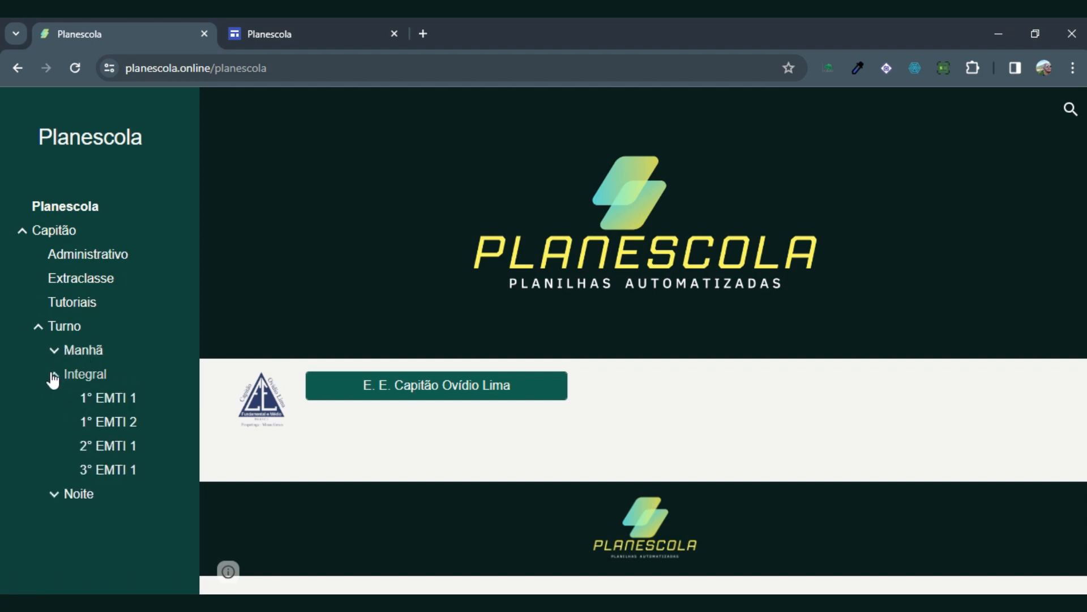
click(110, 399)
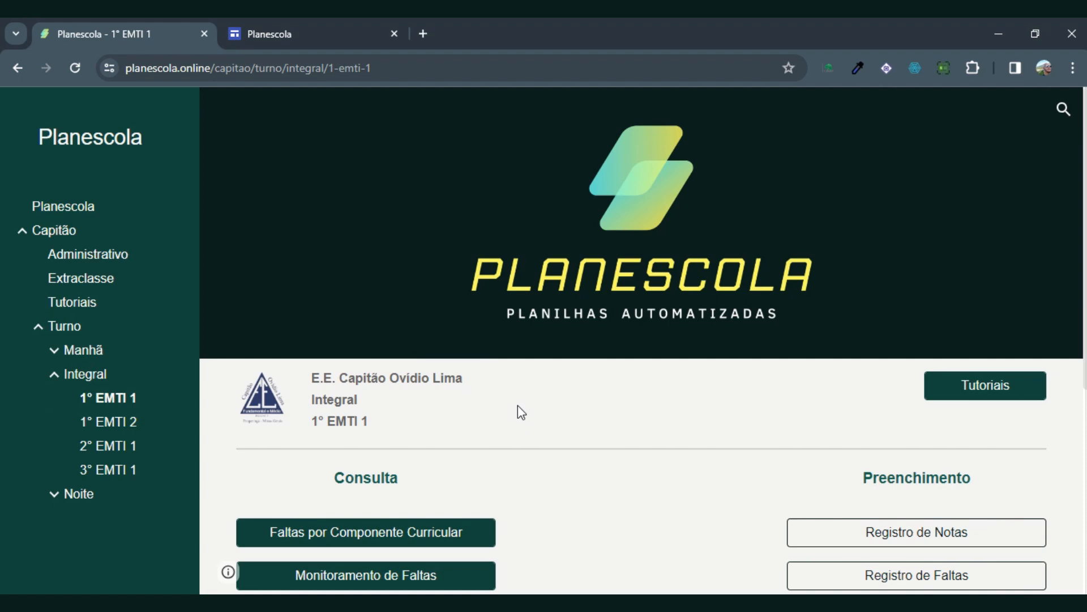
Step: Examine the Consulta and Preenchimento sections of the 1° EMTI 1 page
scroll(522, 418, down, 4)
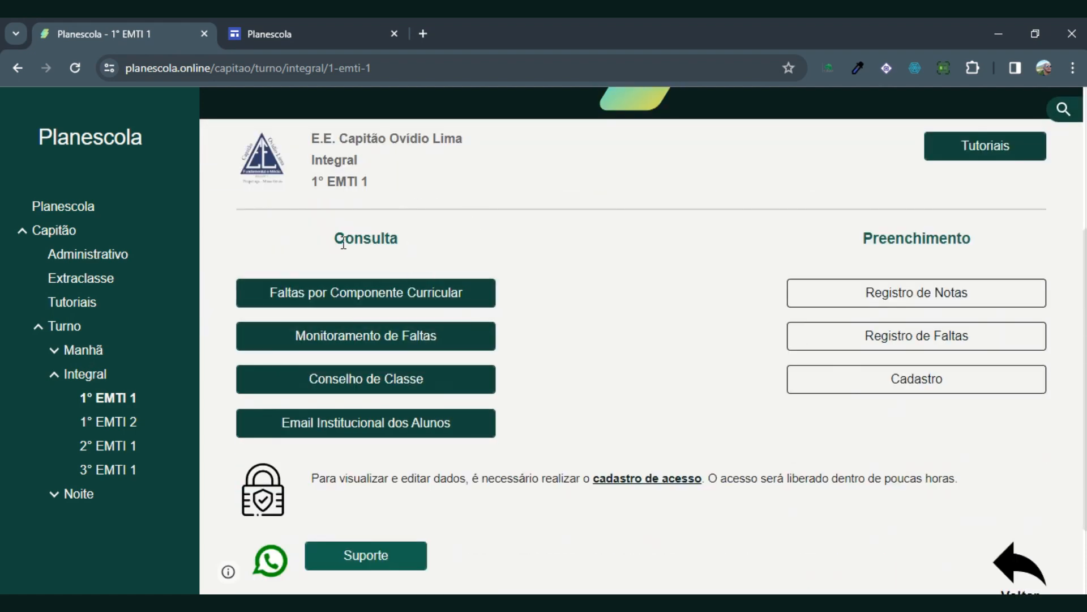
drag(336, 237, 403, 241)
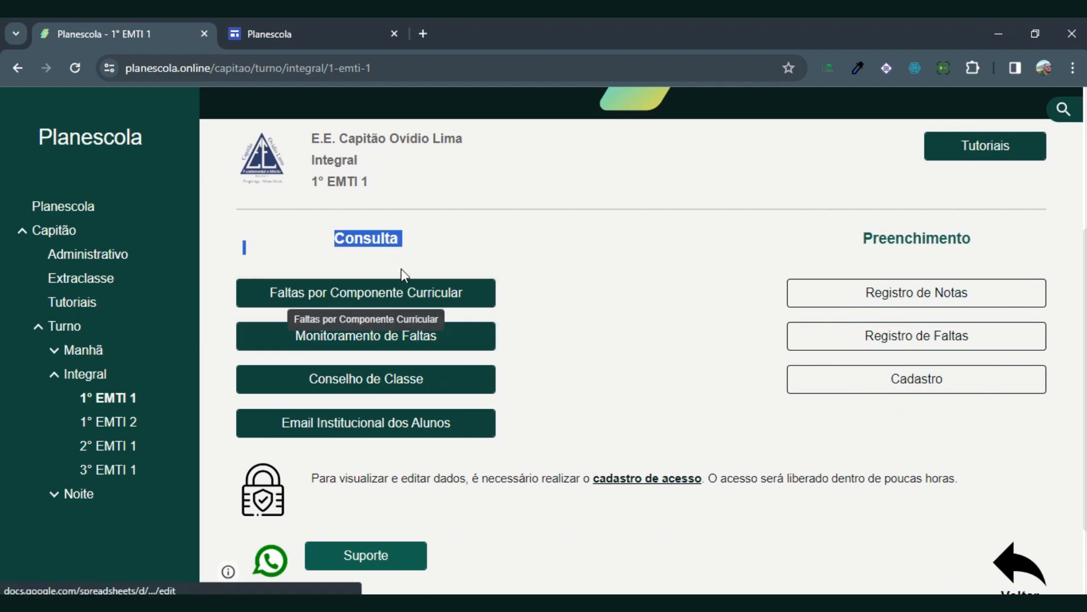
click(391, 238)
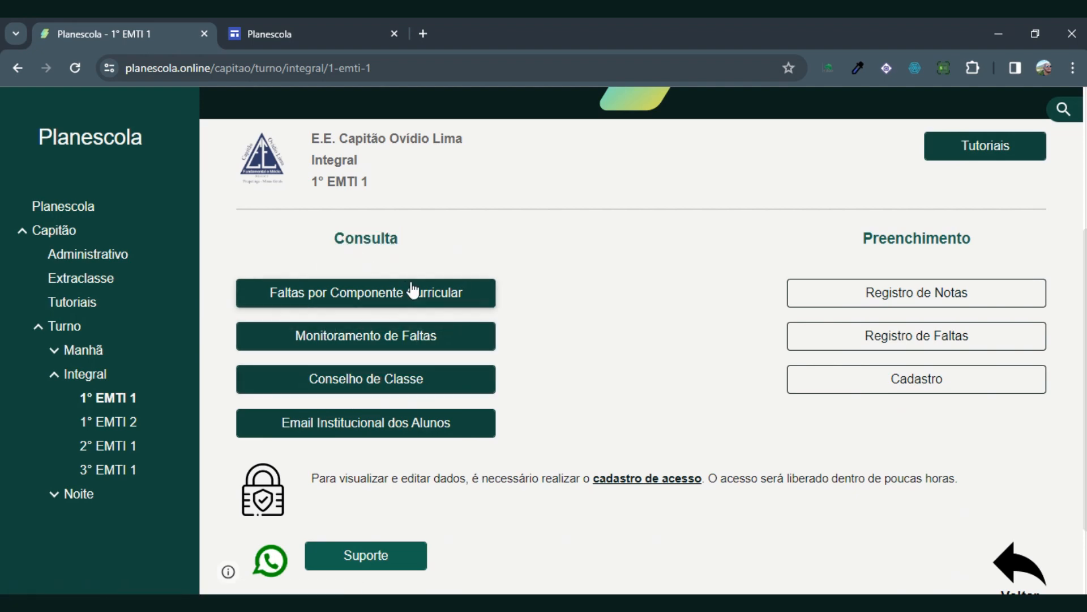
drag(857, 238, 958, 239)
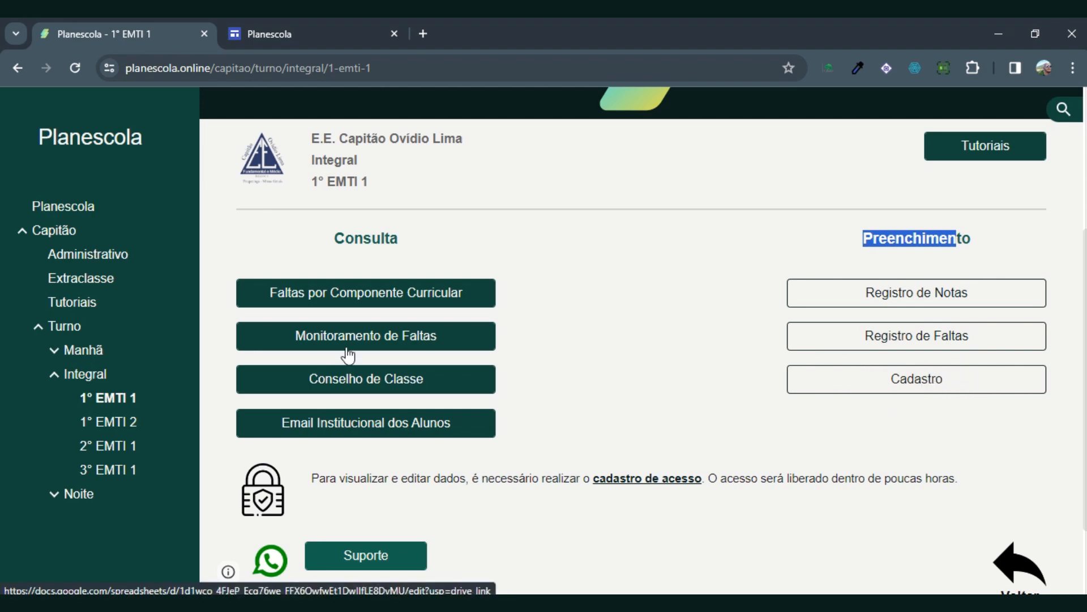
click(419, 246)
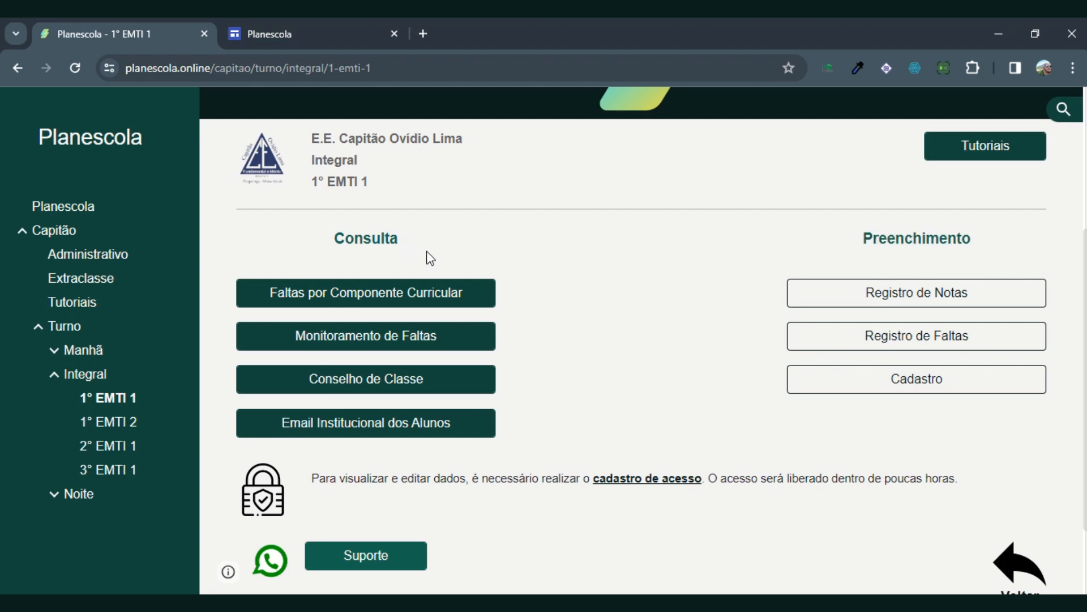
Step: View the Faltas por Componente Curricular spreadsheet and its Componente Curricular choices, then close the spreadsheet
click(374, 303)
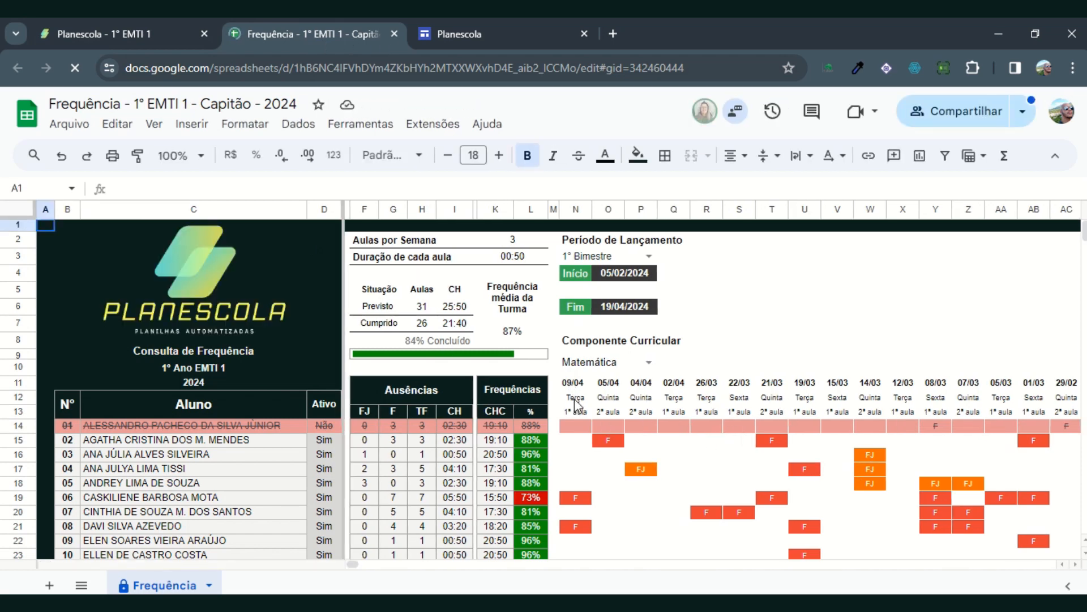
click(647, 362)
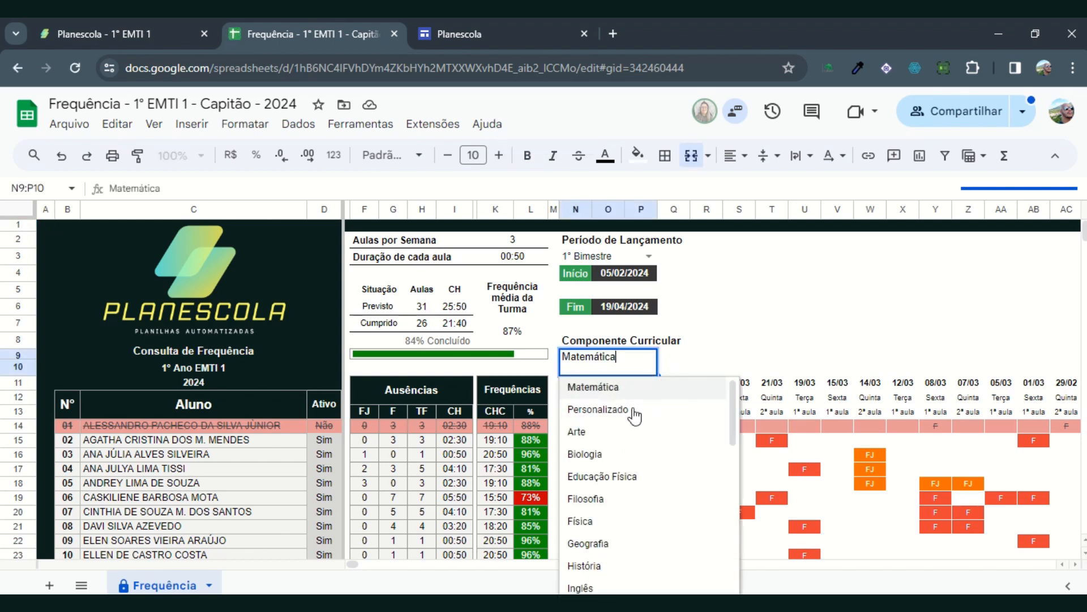
click(394, 34)
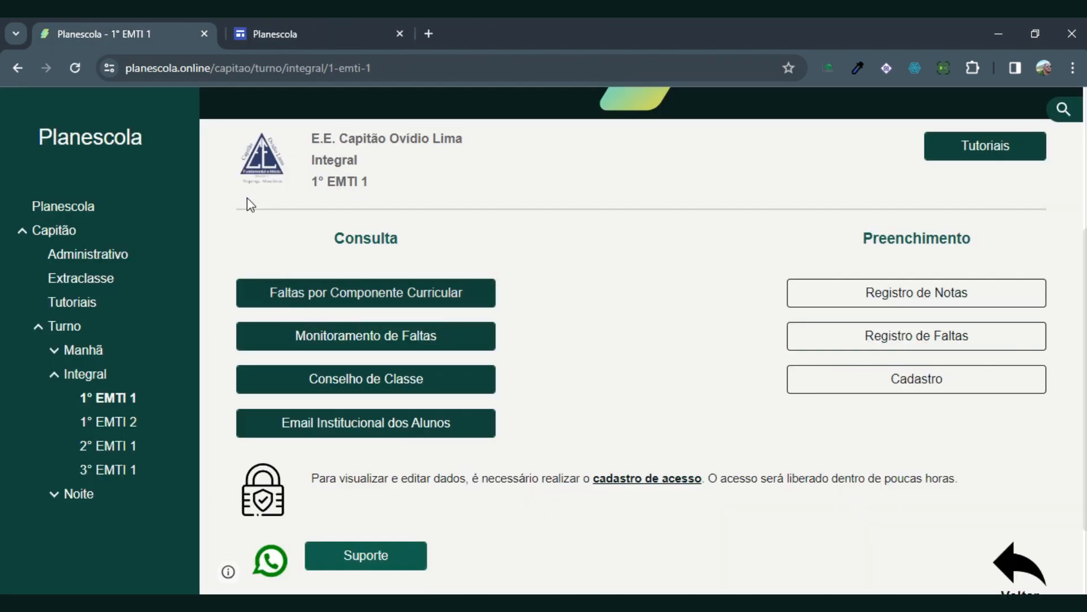
Step: Open the Registro de Notas spreadsheet and set its Pesquisa block to Turma 1° EMTI 1 and Componente Física
click(924, 296)
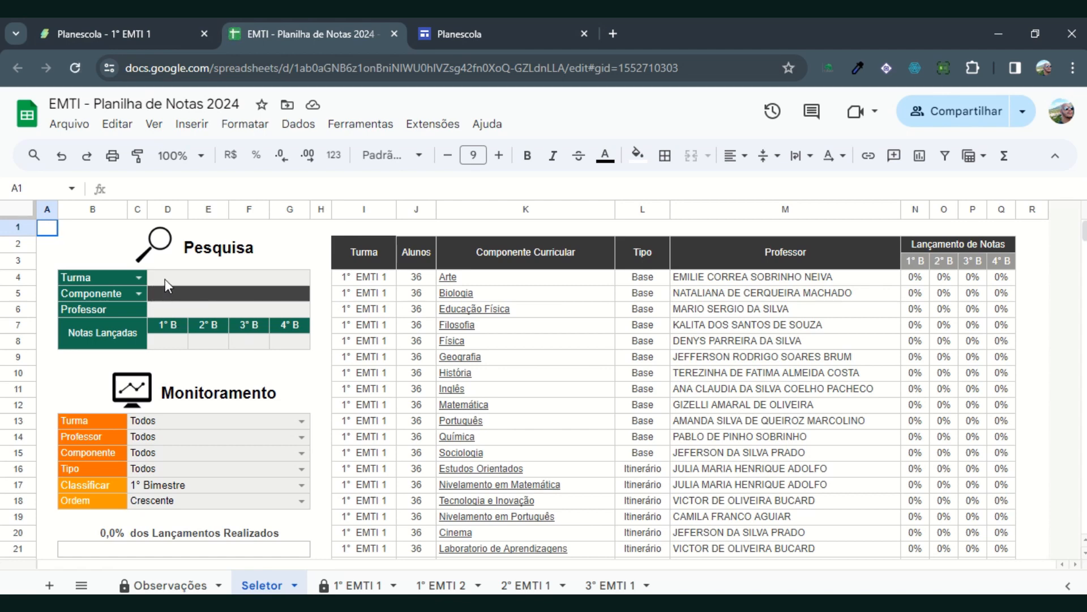
click(137, 278)
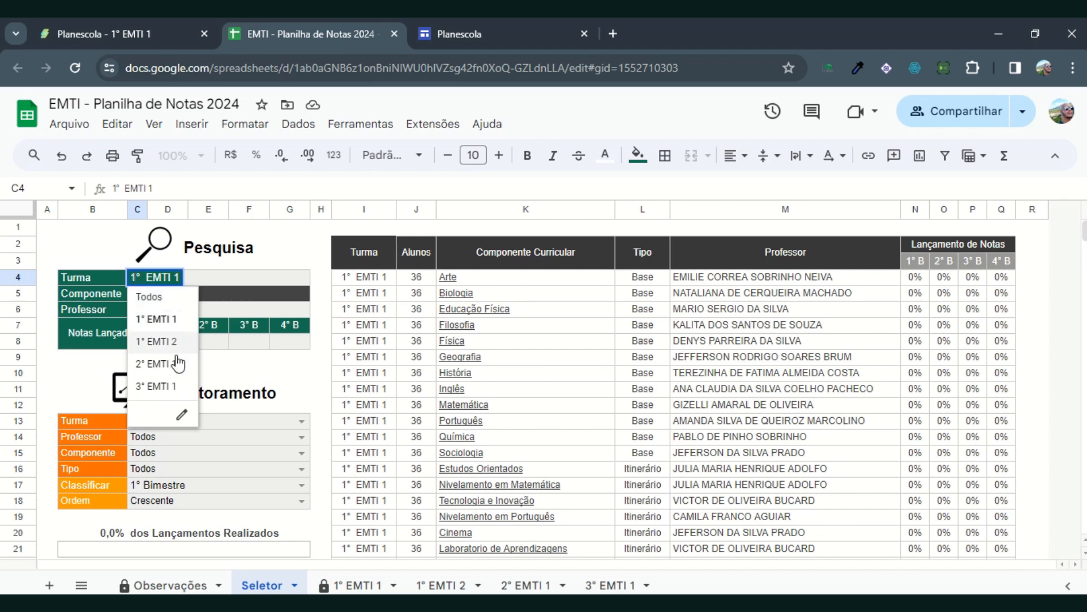
click(154, 320)
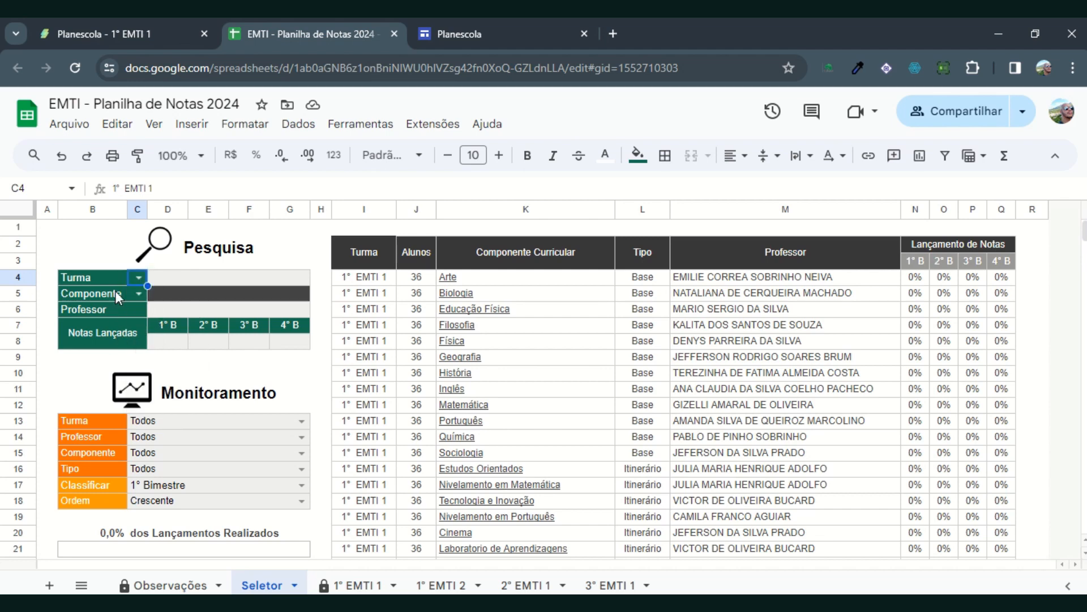
click(136, 297)
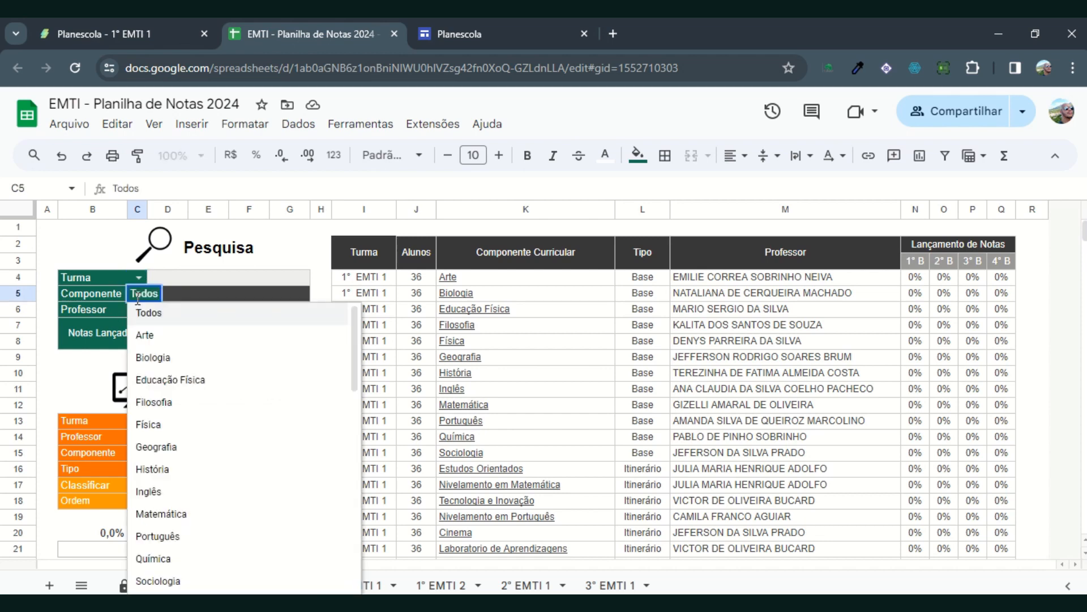
click(144, 424)
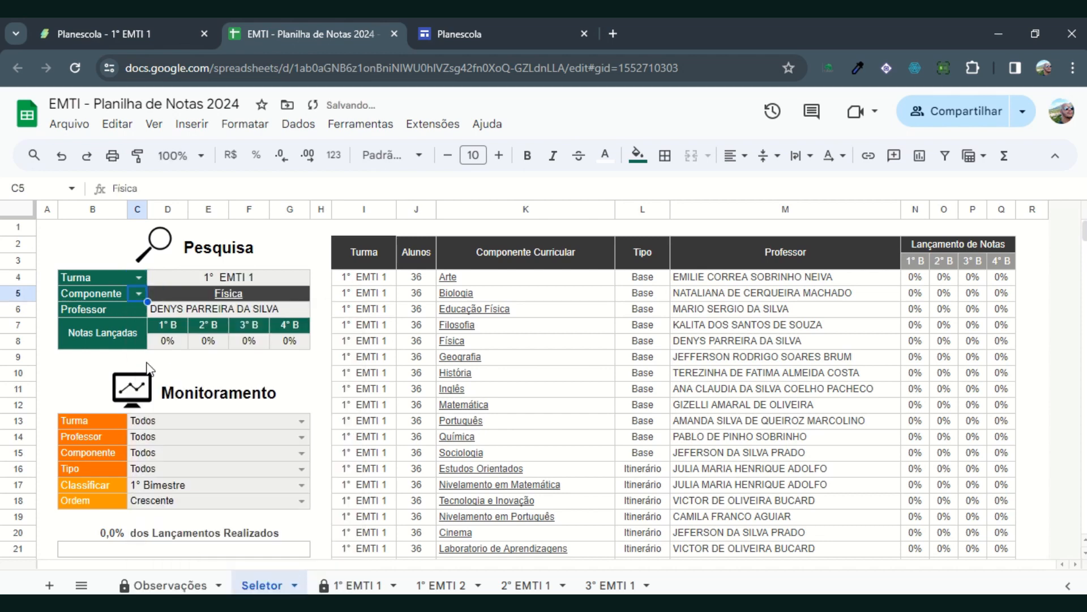
Step: Follow the Física link in the Pesquisa results to that subject's grade columns on the 1° EMTI 1 sheet
mouse_move(228, 293)
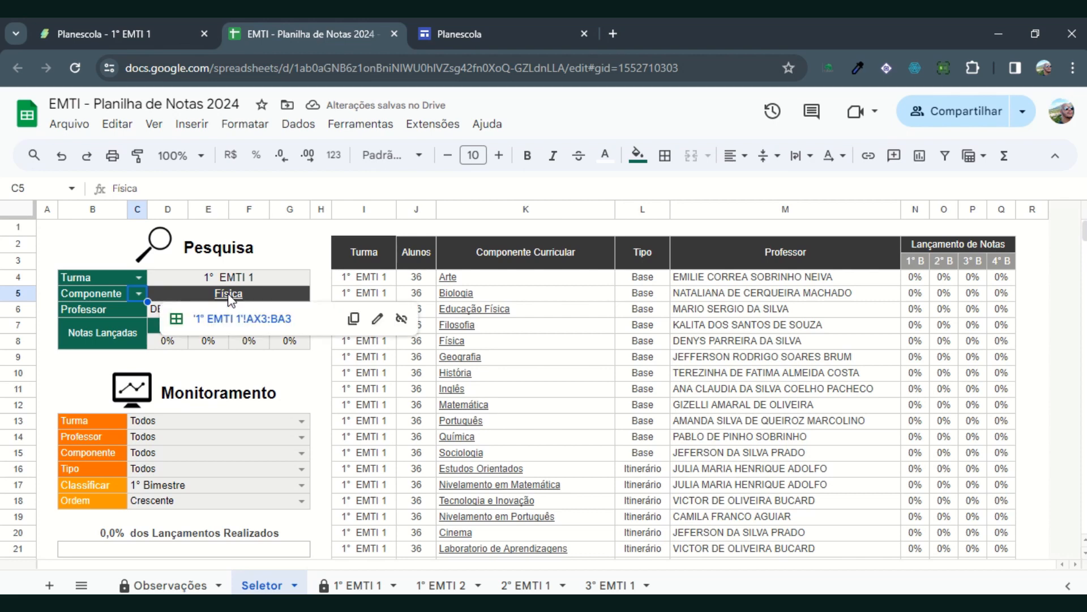
click(223, 310)
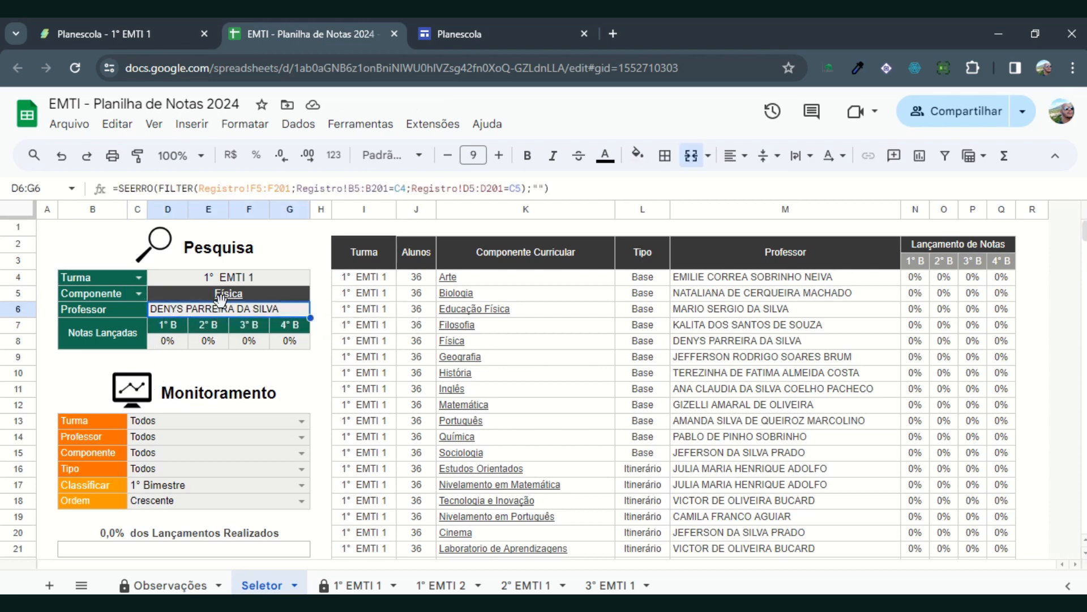
mouse_move(229, 296)
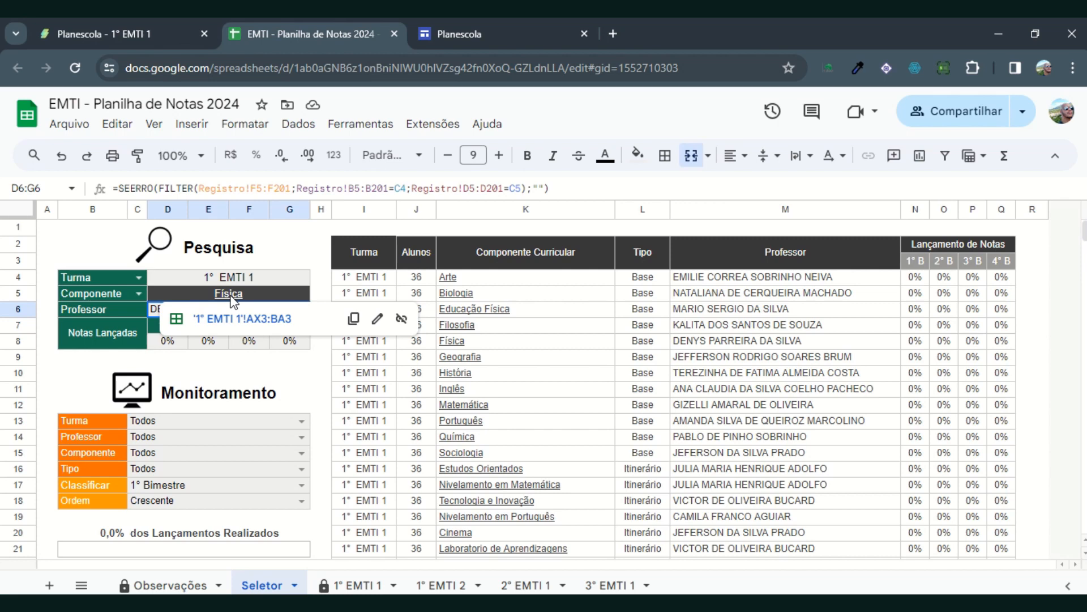
click(229, 296)
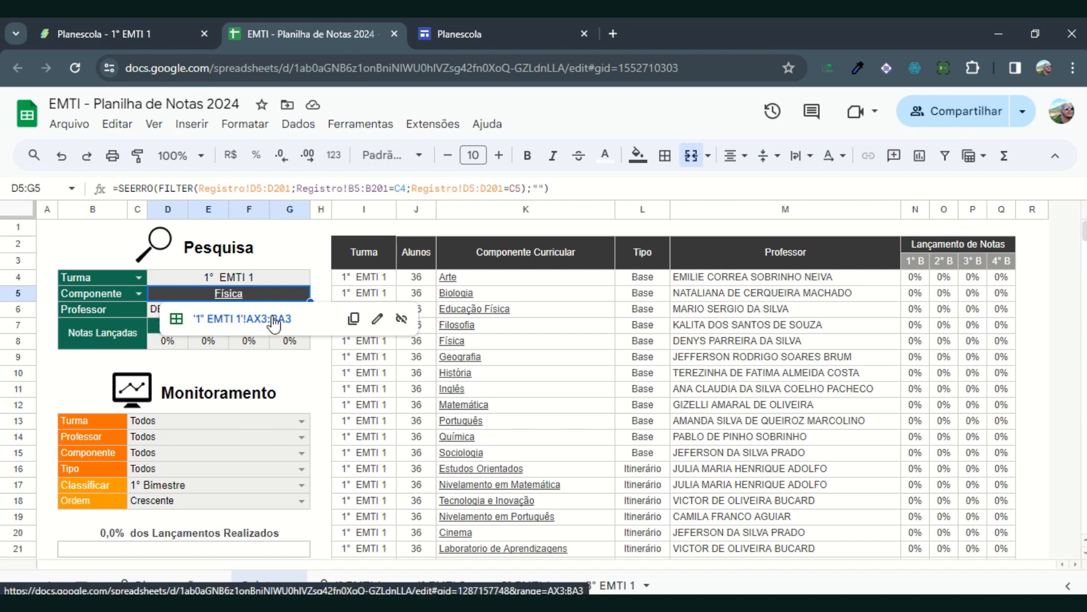
click(243, 320)
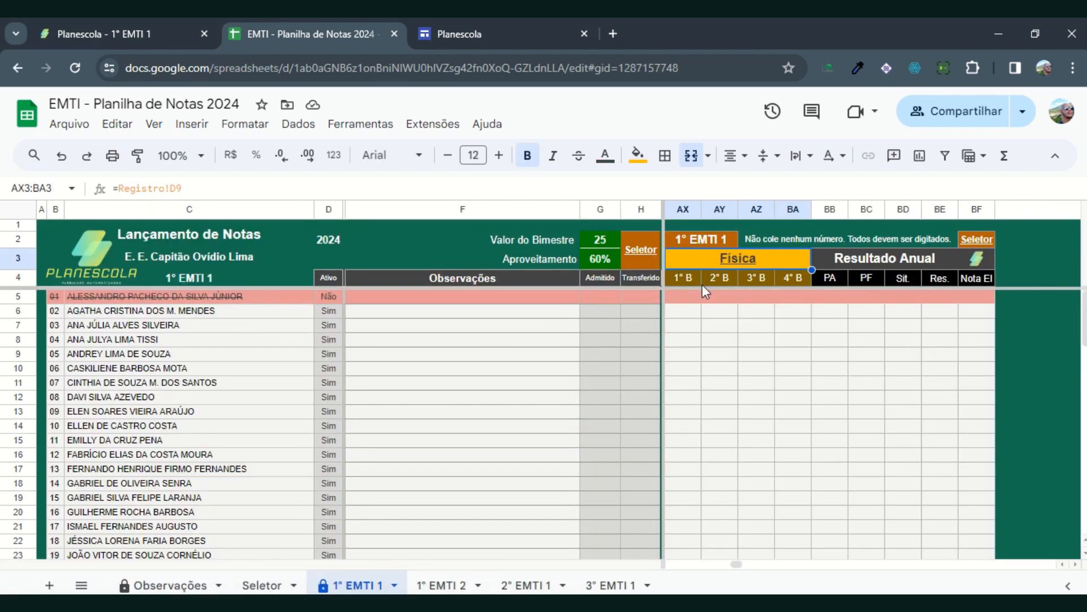
Step: Enter the Física 1° B grades 12, 15, 16,5, 12 and 23 for the first five students in AX5:AX9
click(690, 296)
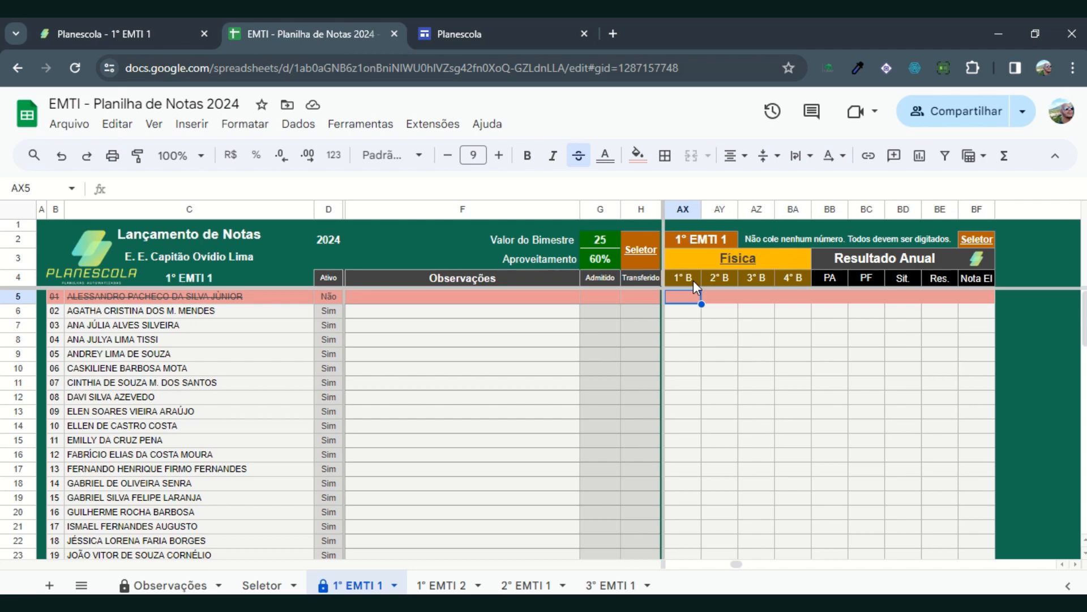
text(12)
key(Return)
text(15)
key(Return)
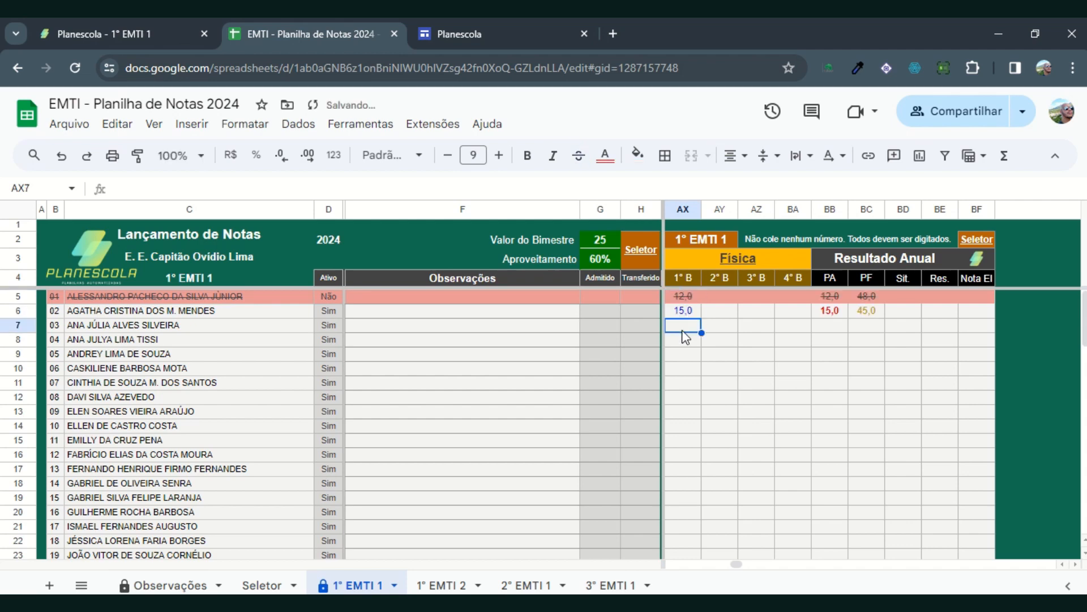
text(16,5)
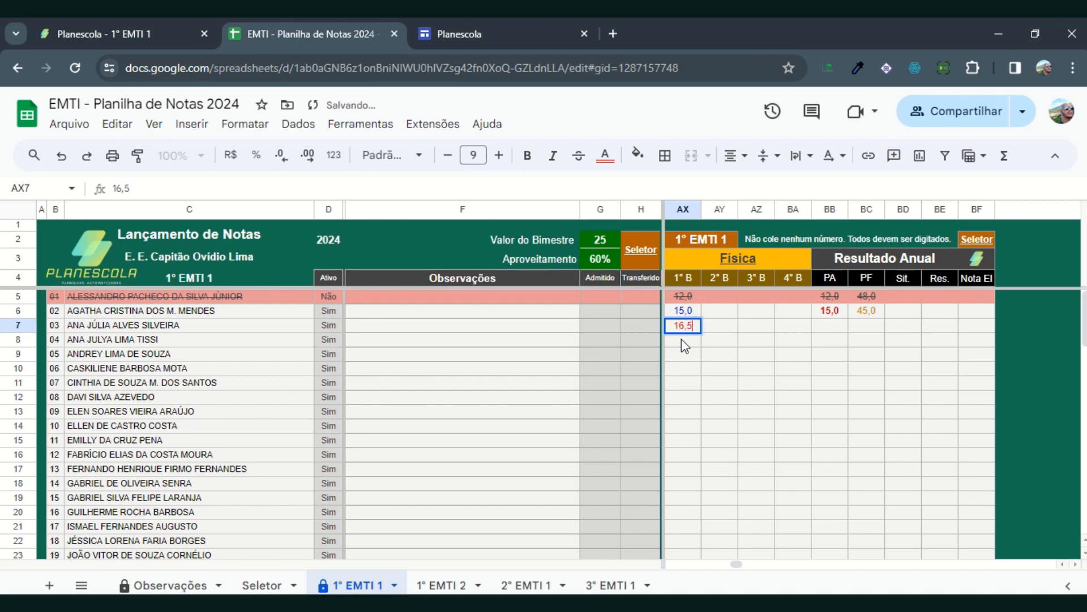
key(Return)
text(12)
key(Return)
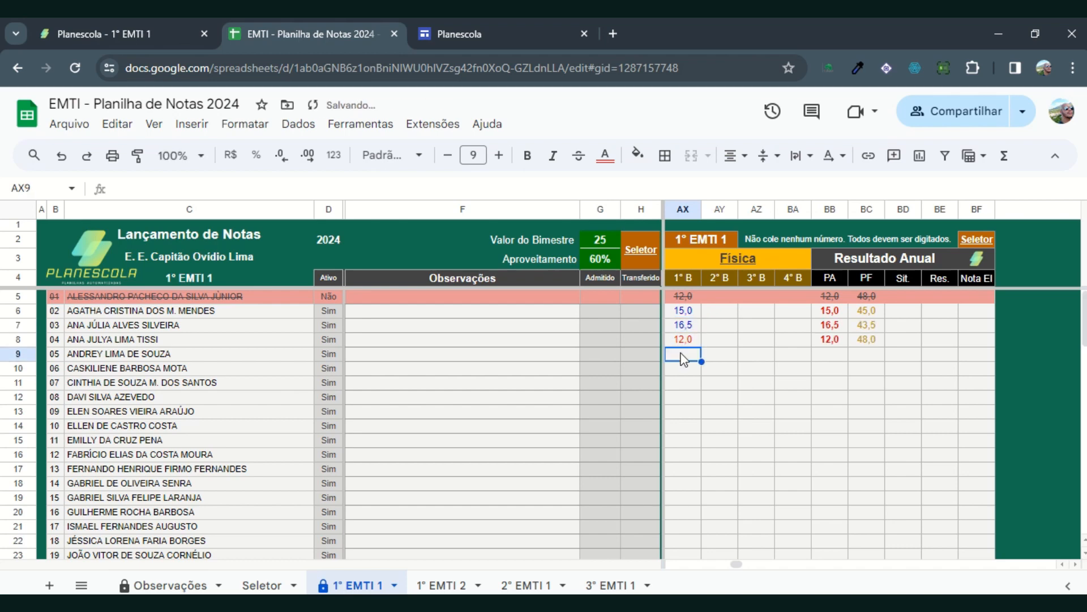
text(23)
key(Return)
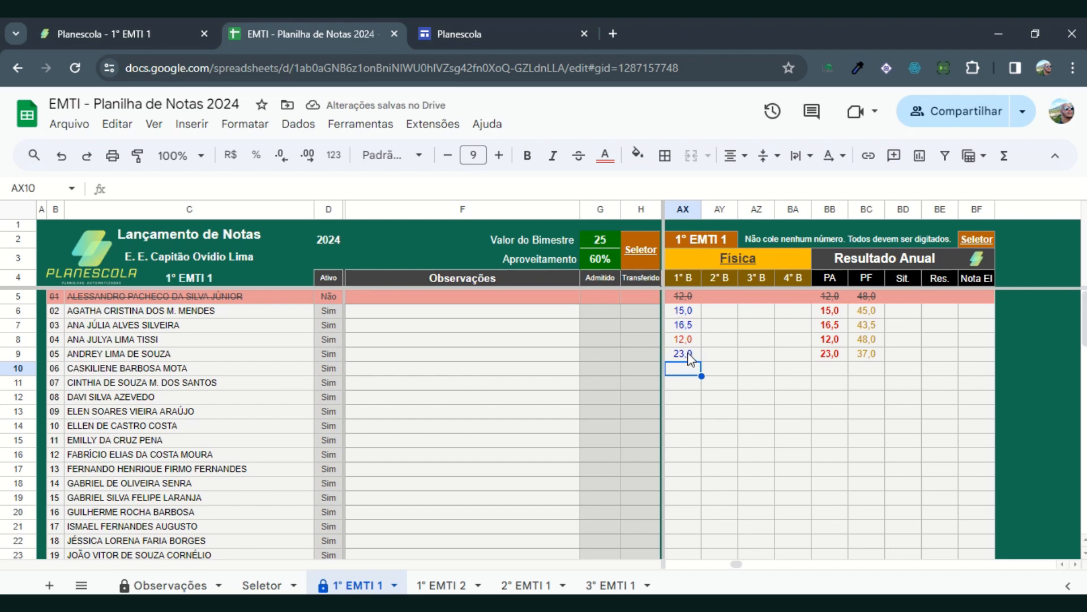
Step: Clear the Física 1° B grades of the first five students in AX5:AX9
drag(697, 292, 697, 355)
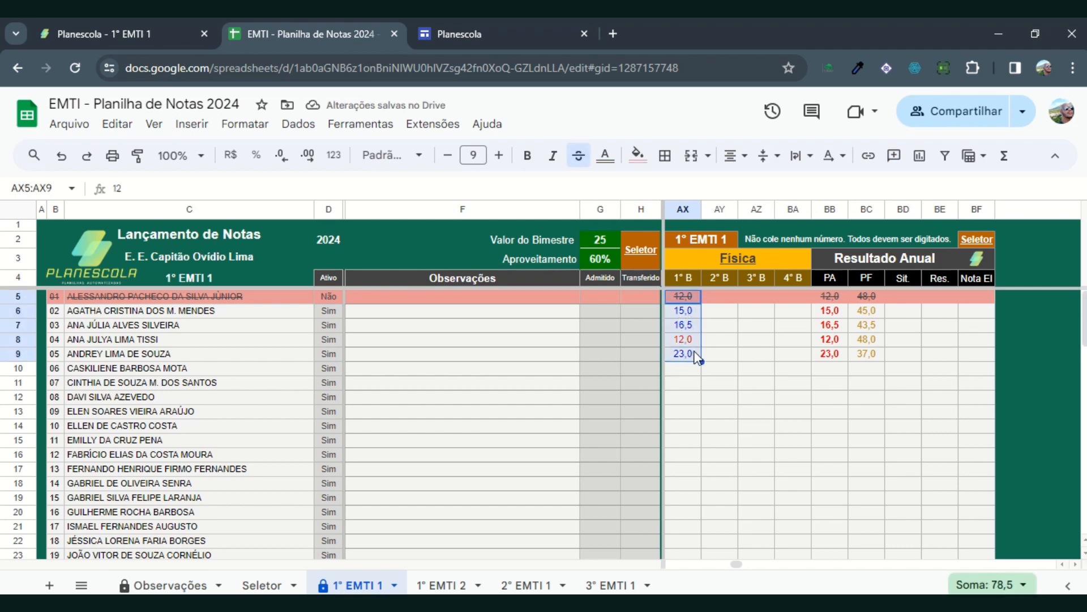
key(Delete)
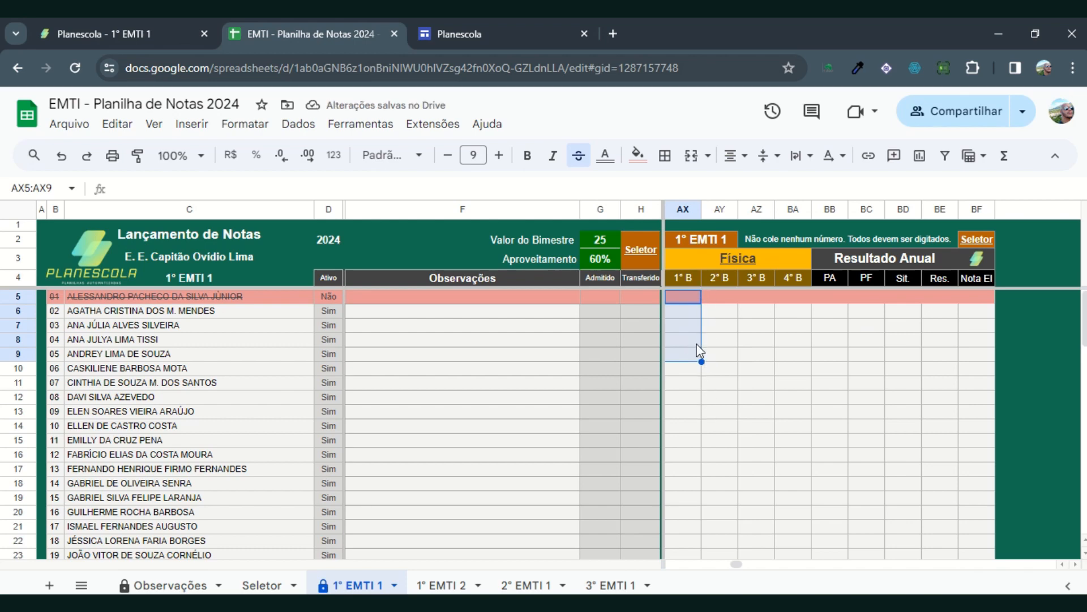
Step: Return to the Seletor sheet through the Seletor link in the 1° EMTI 1 sheet's header
click(640, 252)
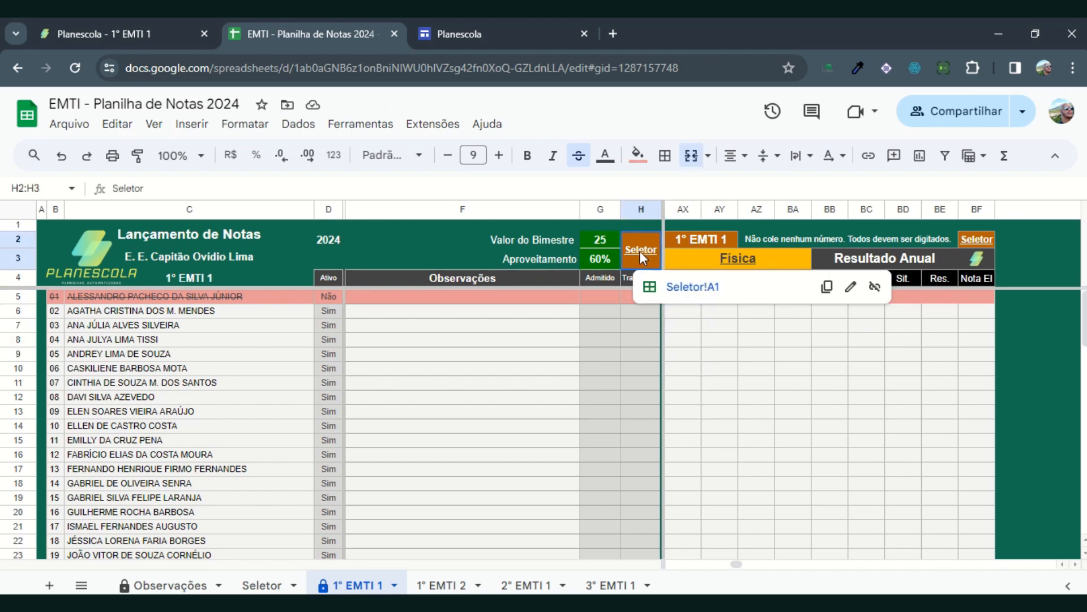
click(982, 244)
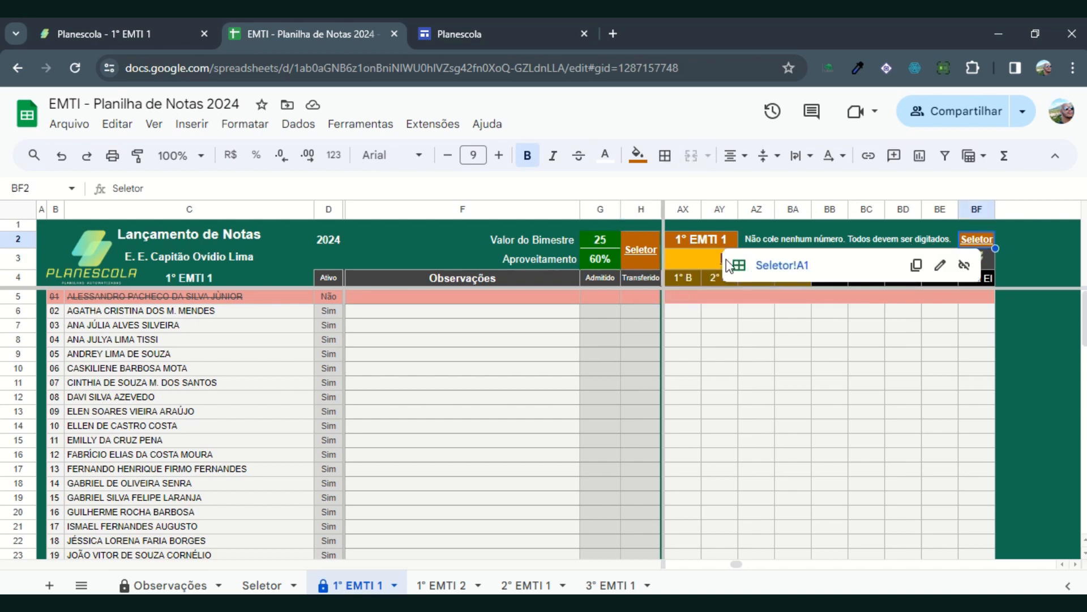
click(648, 246)
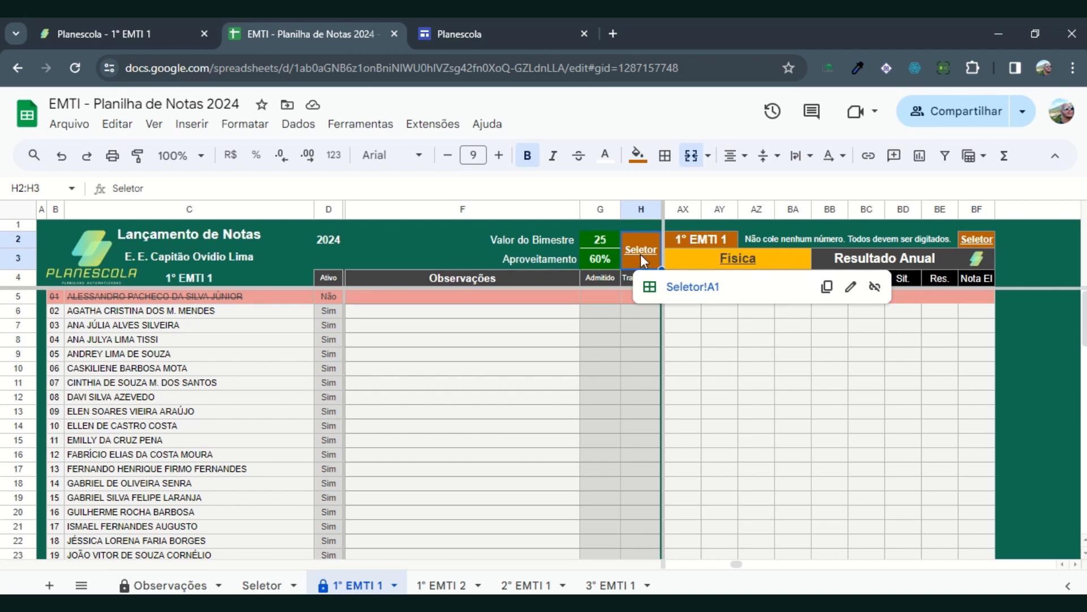
click(691, 288)
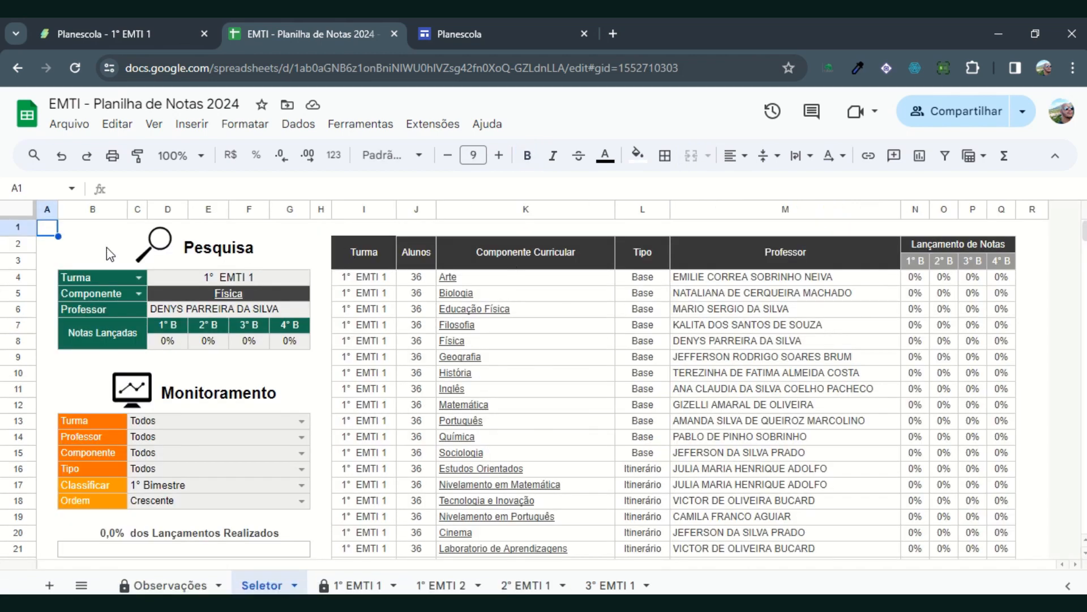
Step: Set the Turma in the Pesquisa block to 3° EMTI 1
click(132, 277)
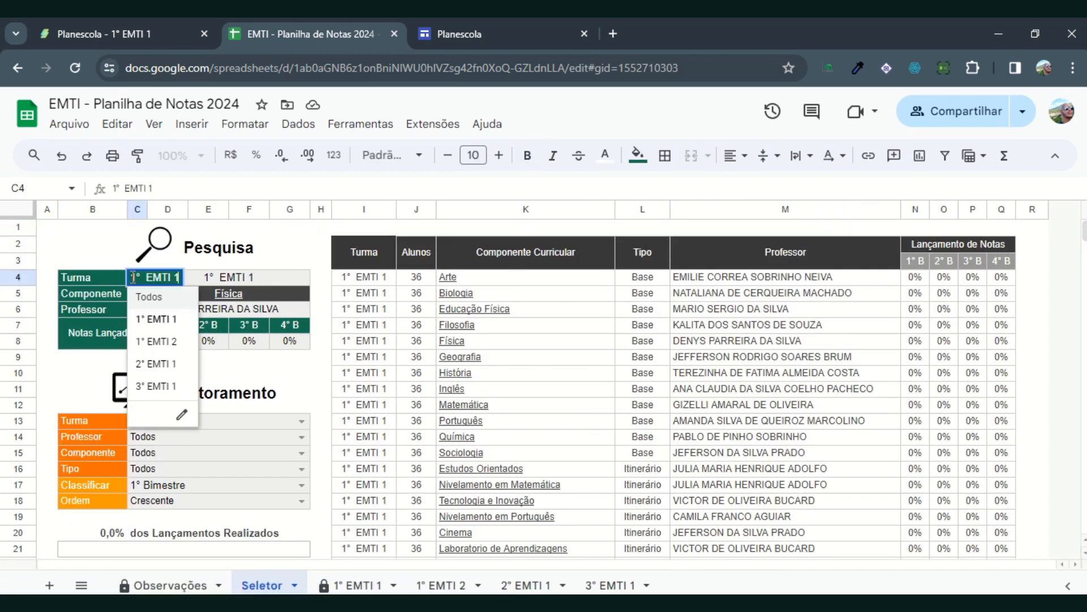
click(153, 387)
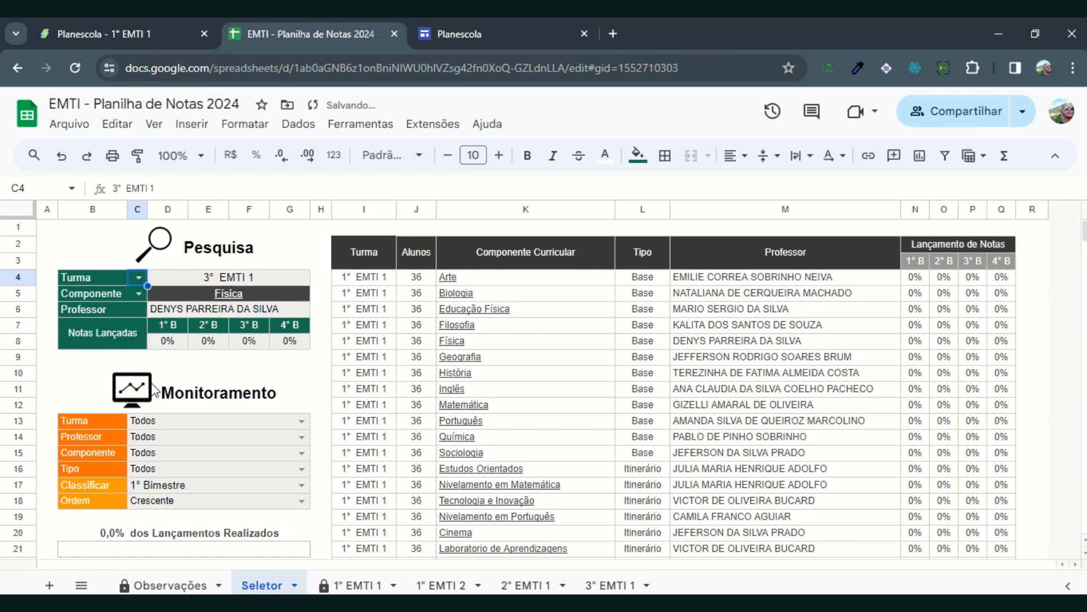
Step: Set the Componente in the Pesquisa block to Saberes e Investigação da Natureza
click(139, 294)
scroll(214, 461, down, 6)
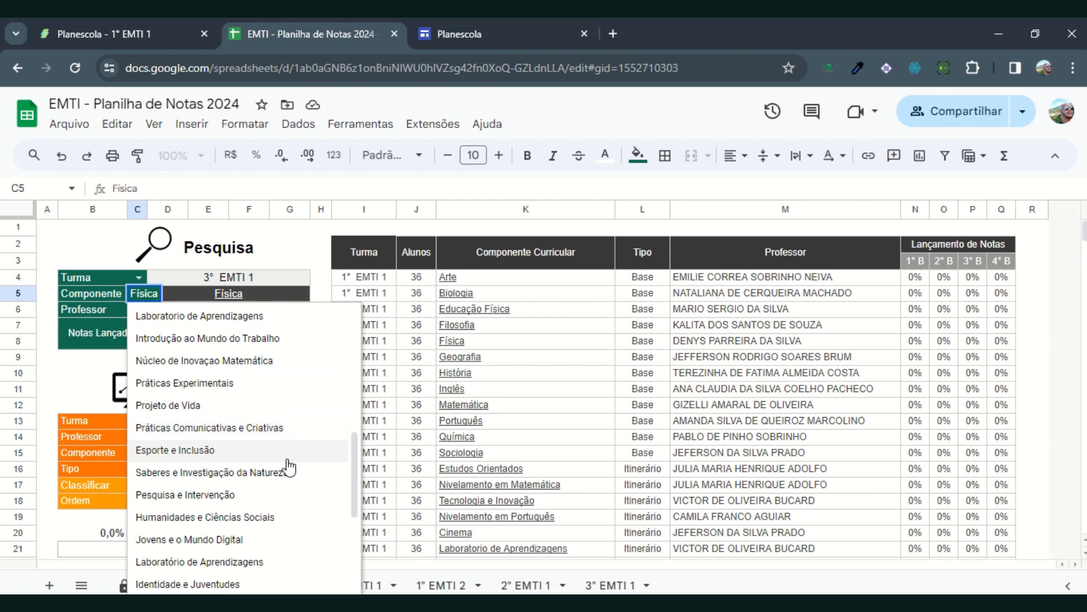
click(186, 477)
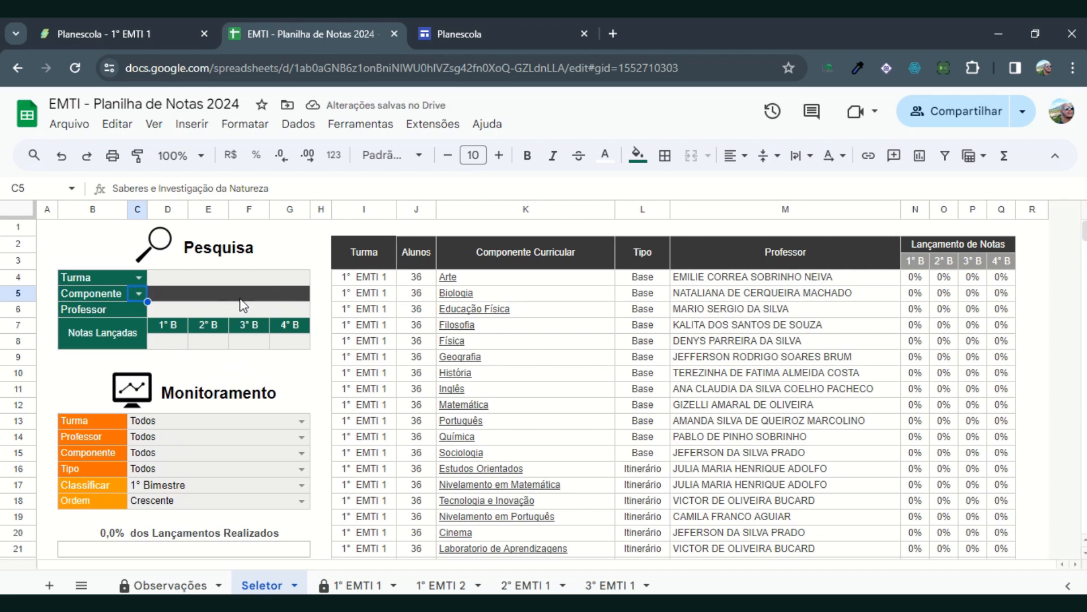
Step: Change the Pesquisa Componente to Matemática and follow its result link to the subject's grade columns on the 3° EMTI 1 sheet
double_click(155, 290)
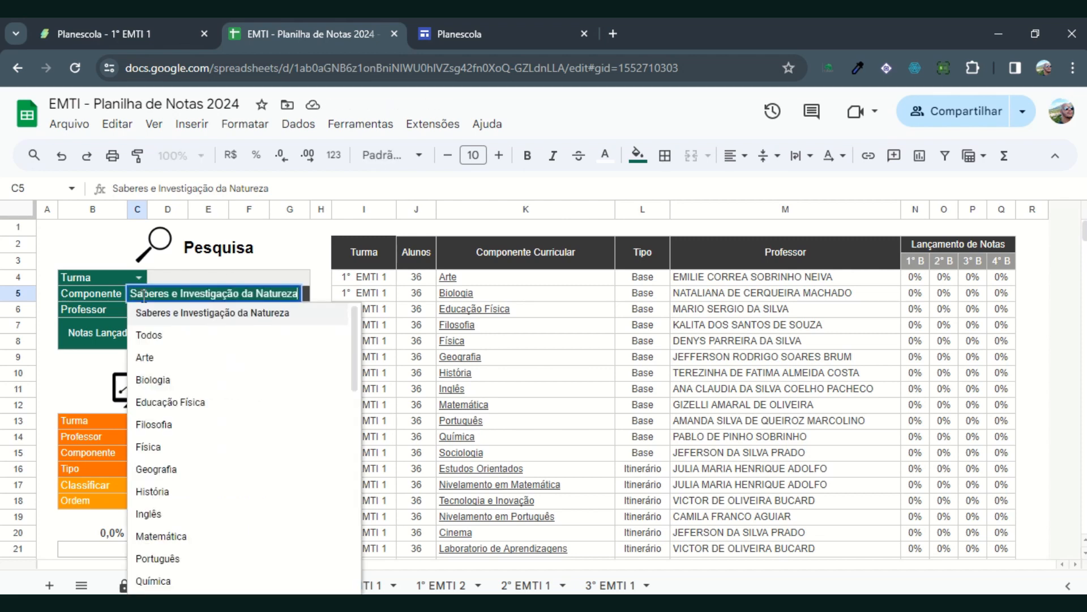
scroll(210, 459, down, 2)
scroll(210, 453, down, 1)
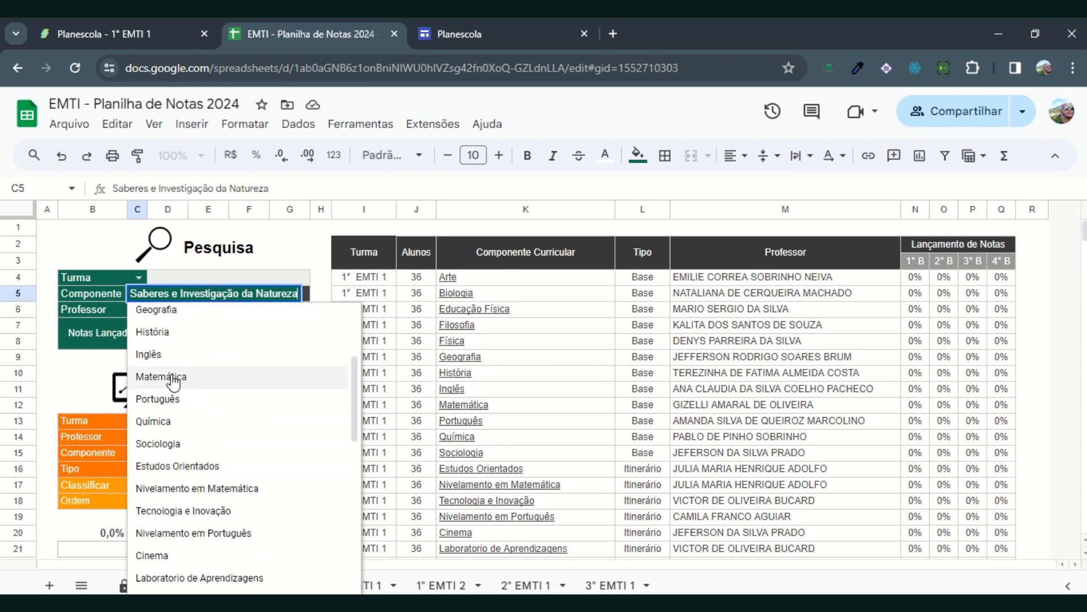
click(175, 378)
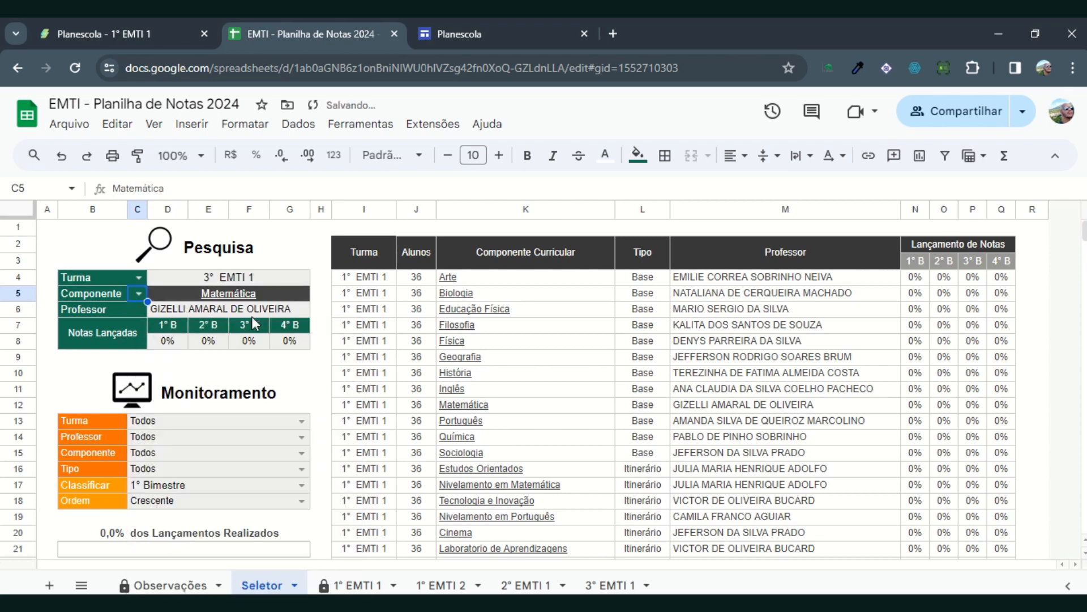
click(220, 295)
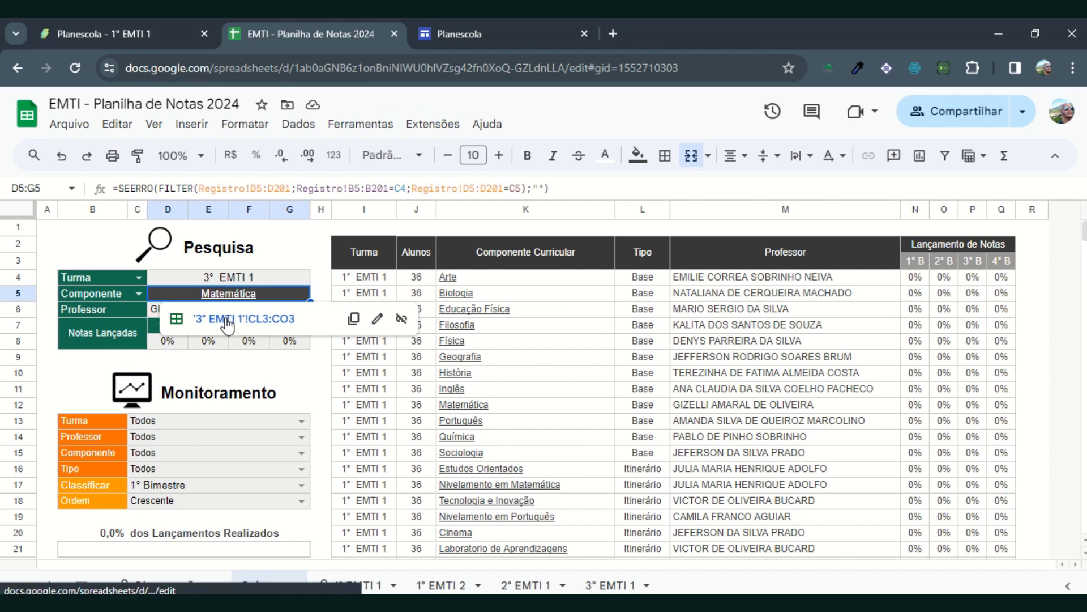
click(226, 318)
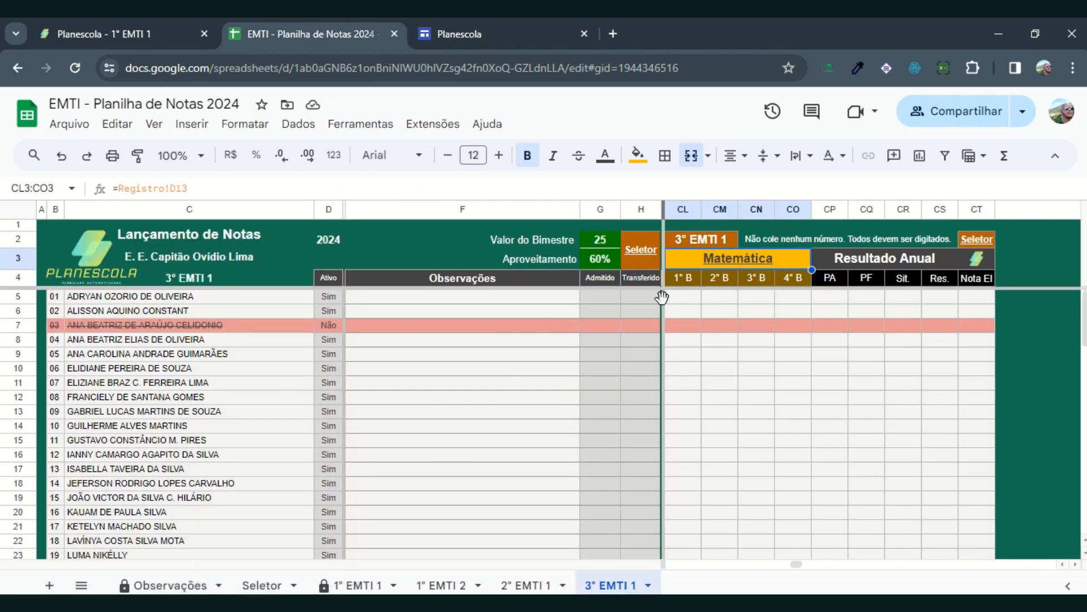
Step: Examine the class and Matemática headers and the Observações, Admitido, Transferido and Resultado Anual columns on the 3° EMTI 1 sheet
click(682, 300)
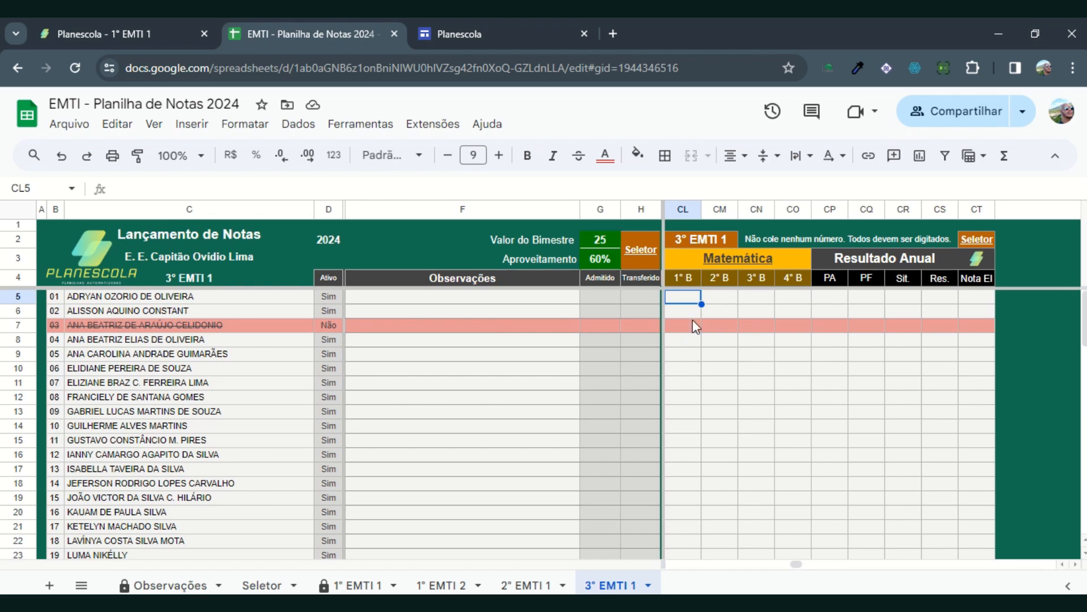
click(702, 240)
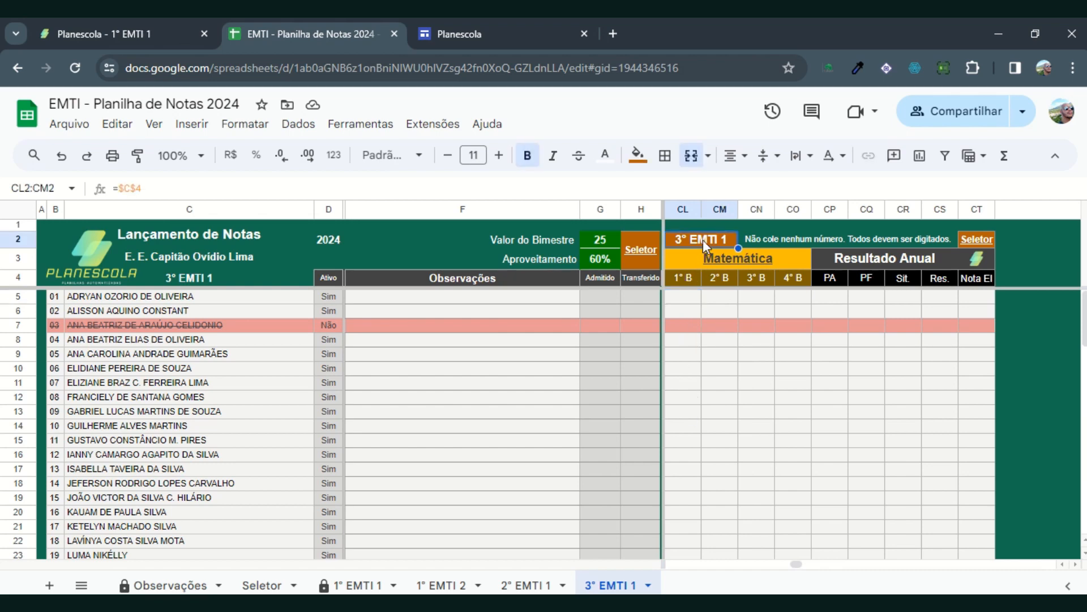
click(688, 257)
click(674, 302)
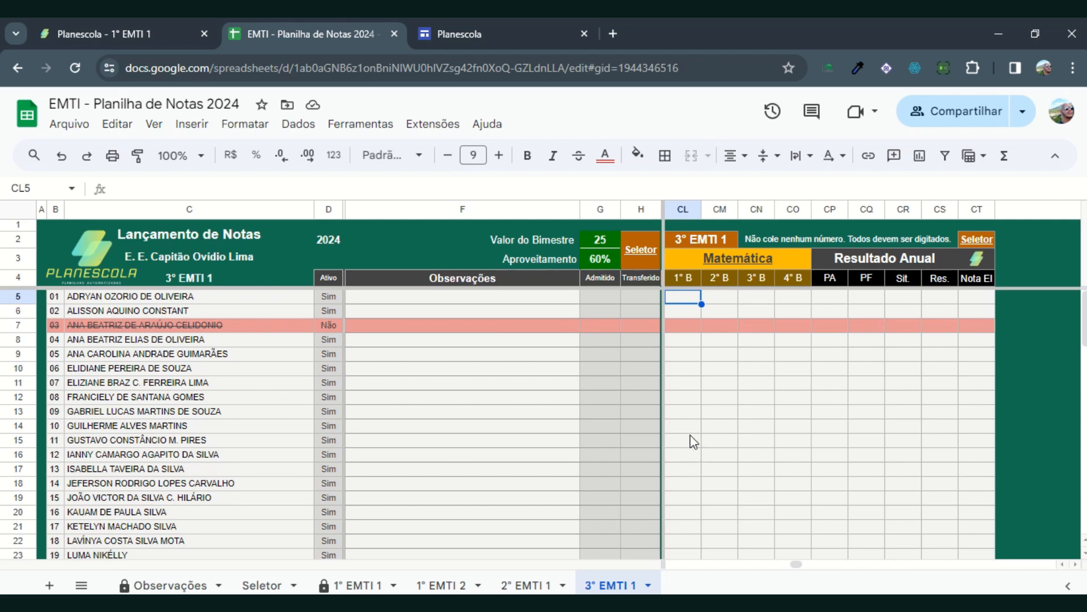
click(407, 307)
drag(407, 308, 450, 487)
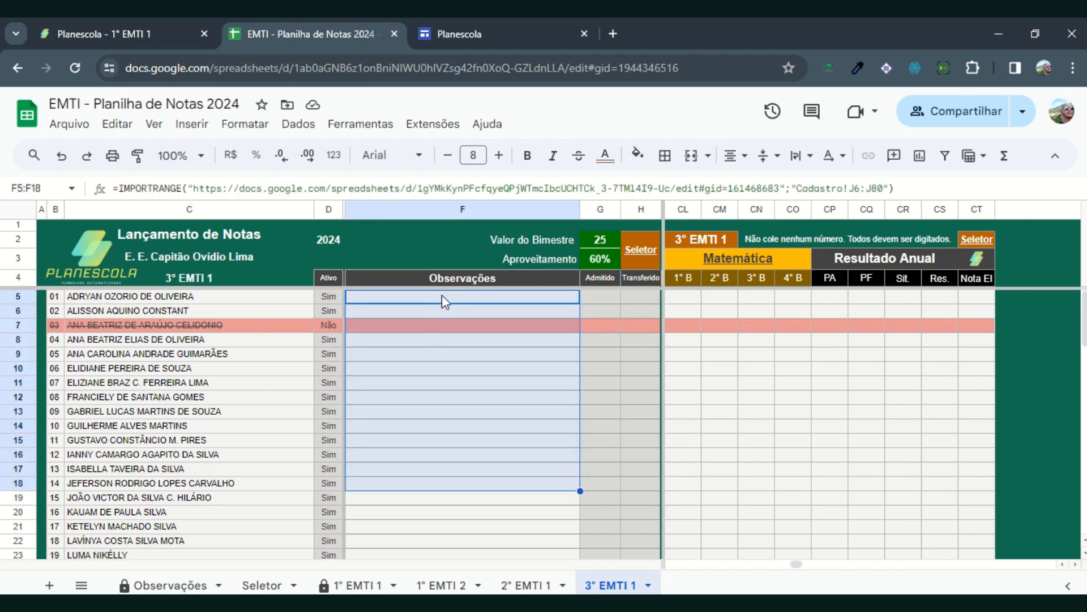
click(475, 402)
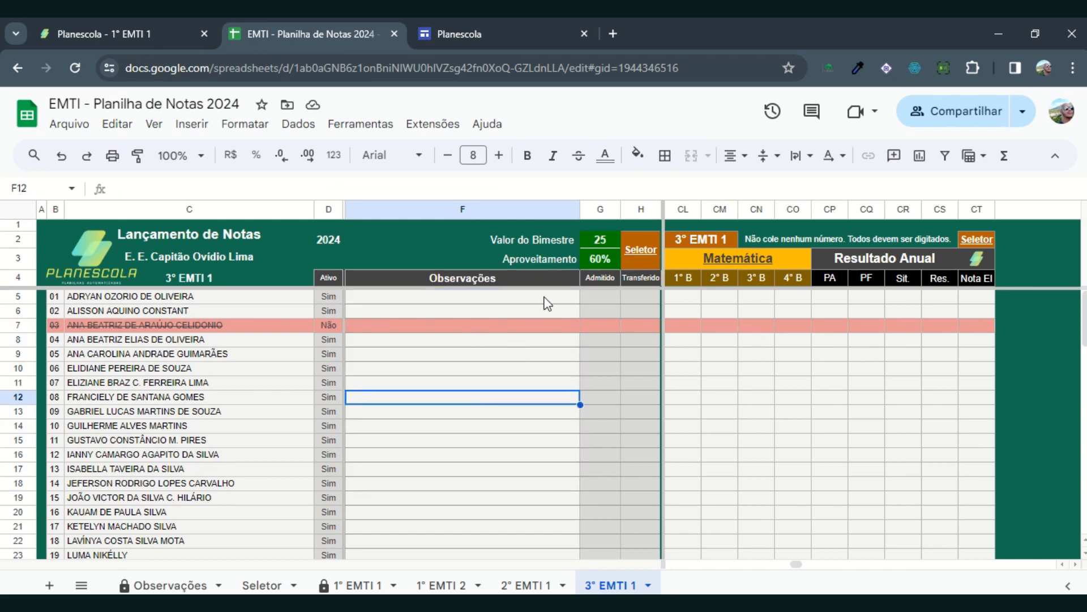
click(603, 294)
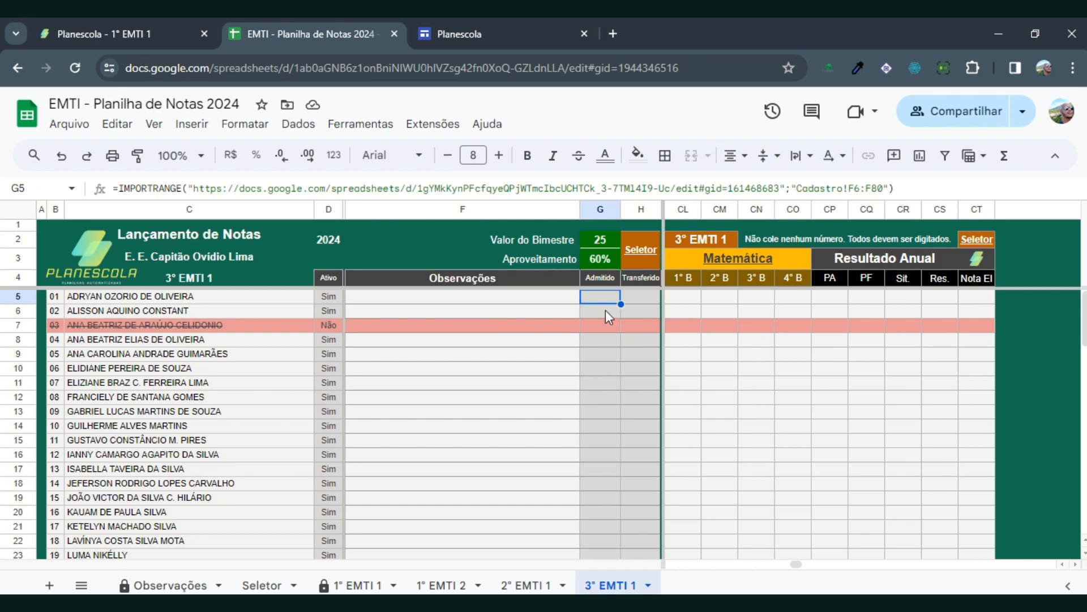
click(637, 311)
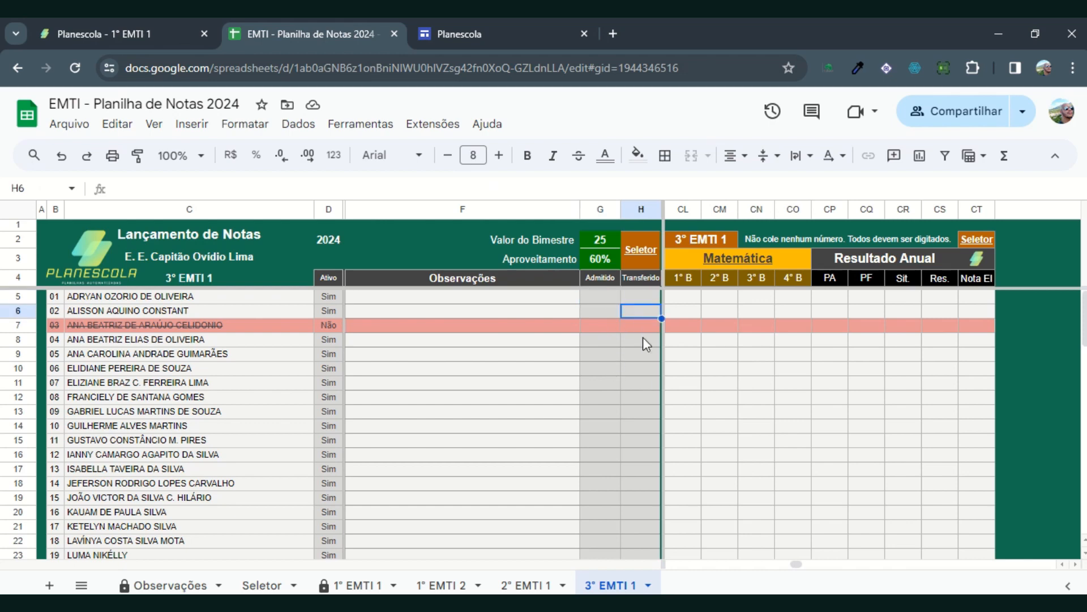
click(647, 298)
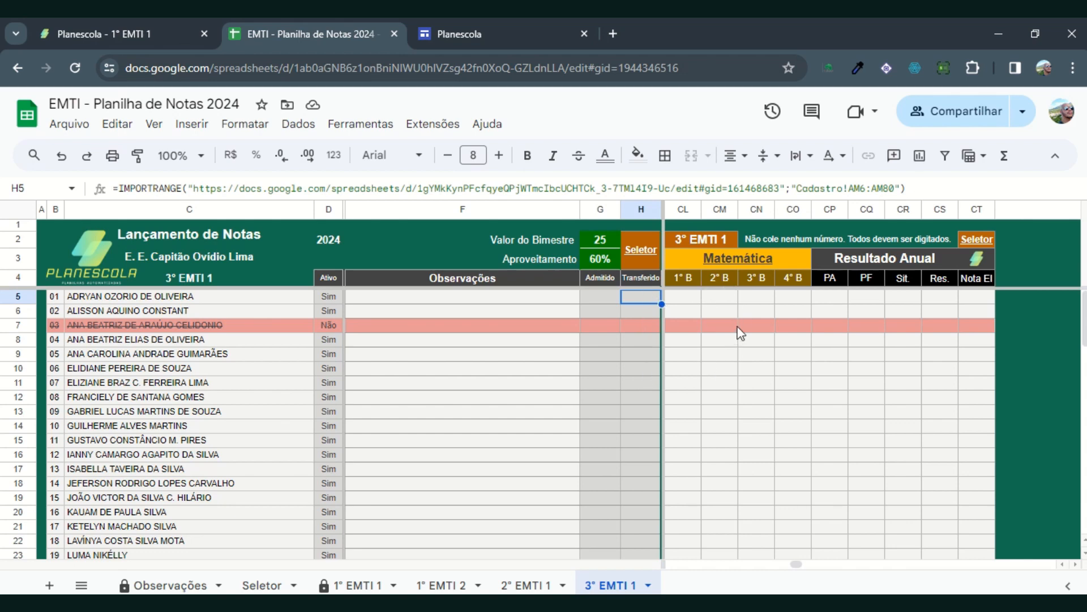
click(832, 297)
Step: Enter 12 as the second student's 1° B Matemática grade in CL6 and check the PA and PF cells in that row
click(683, 308)
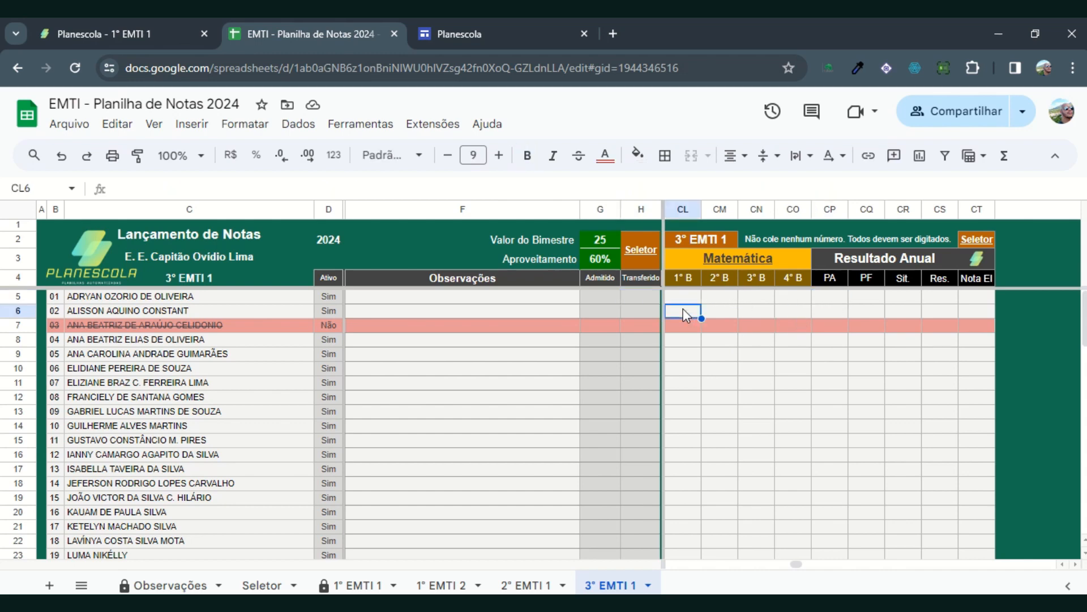
text(12)
click(718, 328)
click(833, 311)
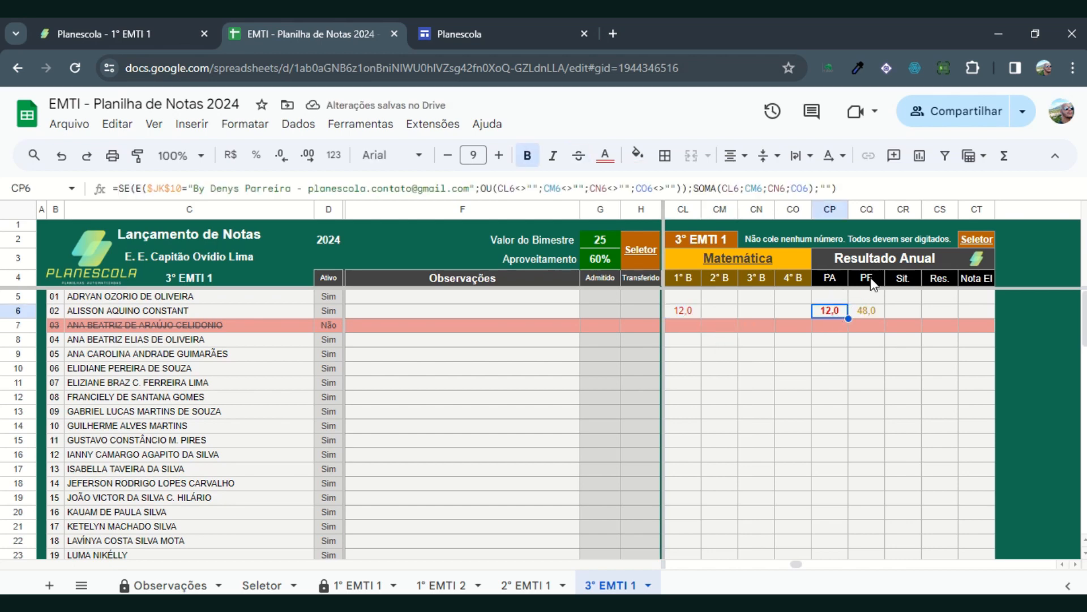
click(874, 313)
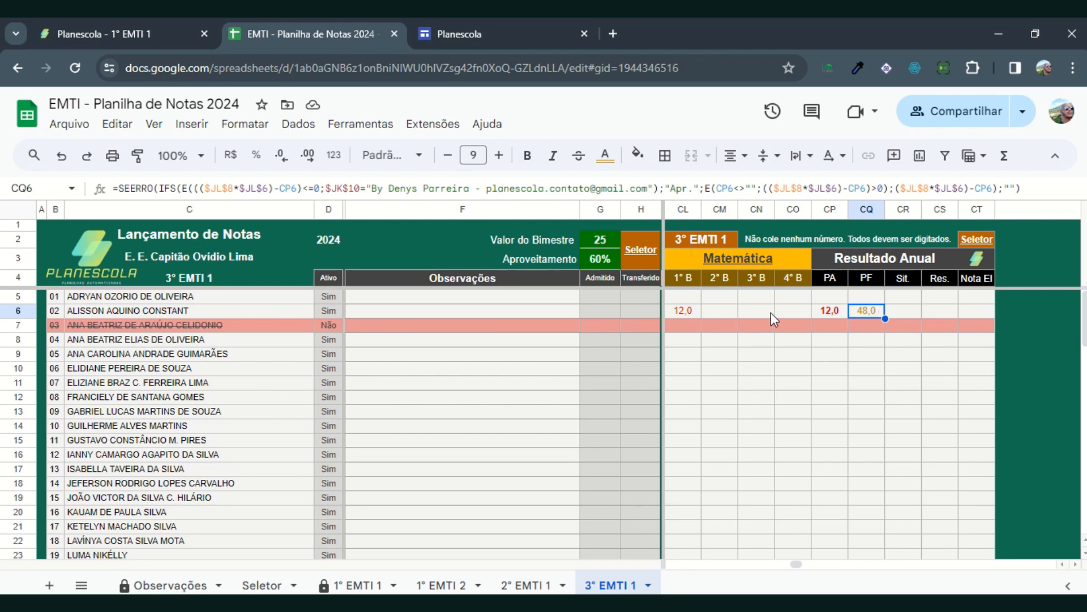
Step: Enter 17 as the second student's Matemática grade for both 2° B and 3° B in CM6 and CN6
click(728, 315)
text(1)
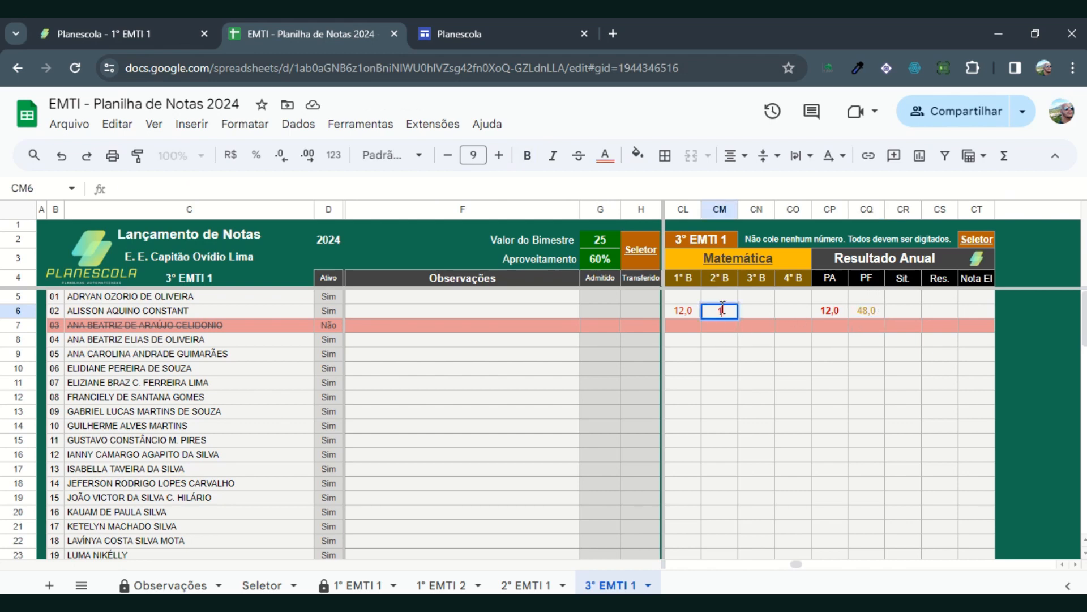
text(7)
click(731, 351)
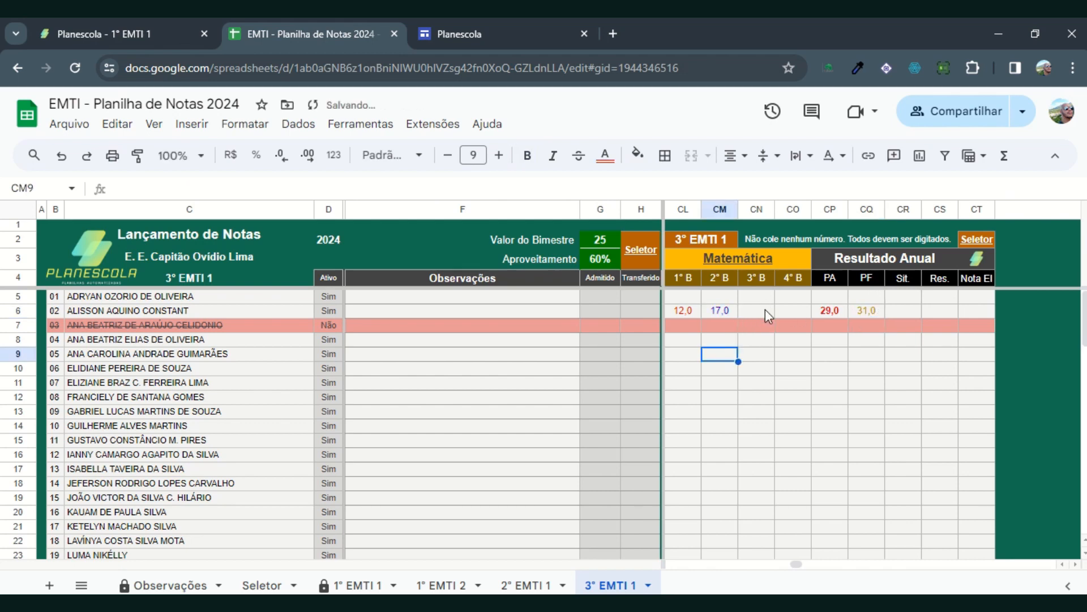
click(764, 311)
text(17)
click(759, 354)
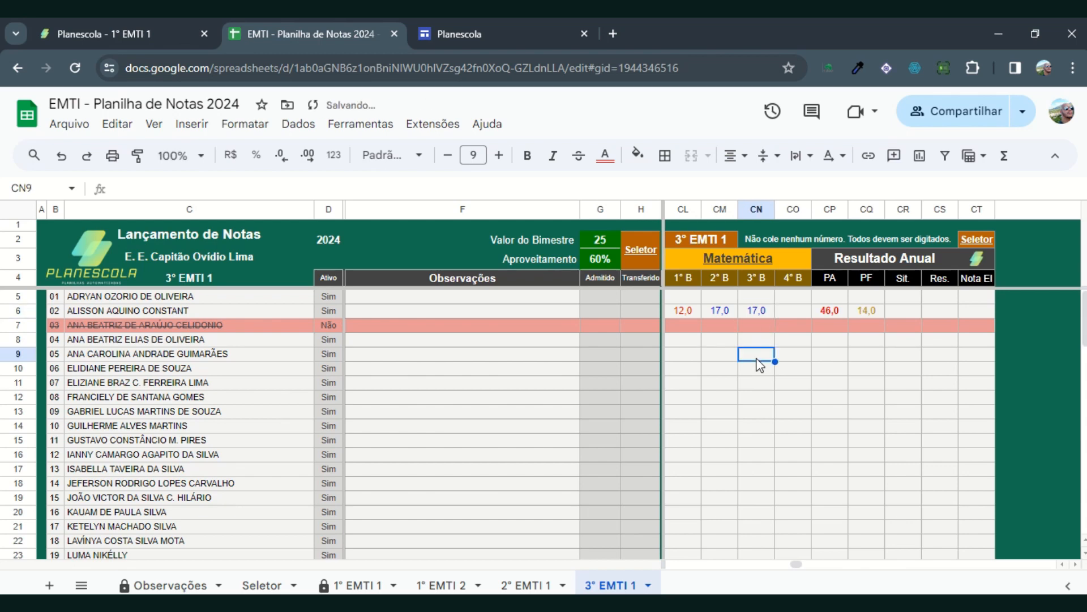
Step: Enter 14 as the second student's 4° B Matemática grade in CO6
click(794, 314)
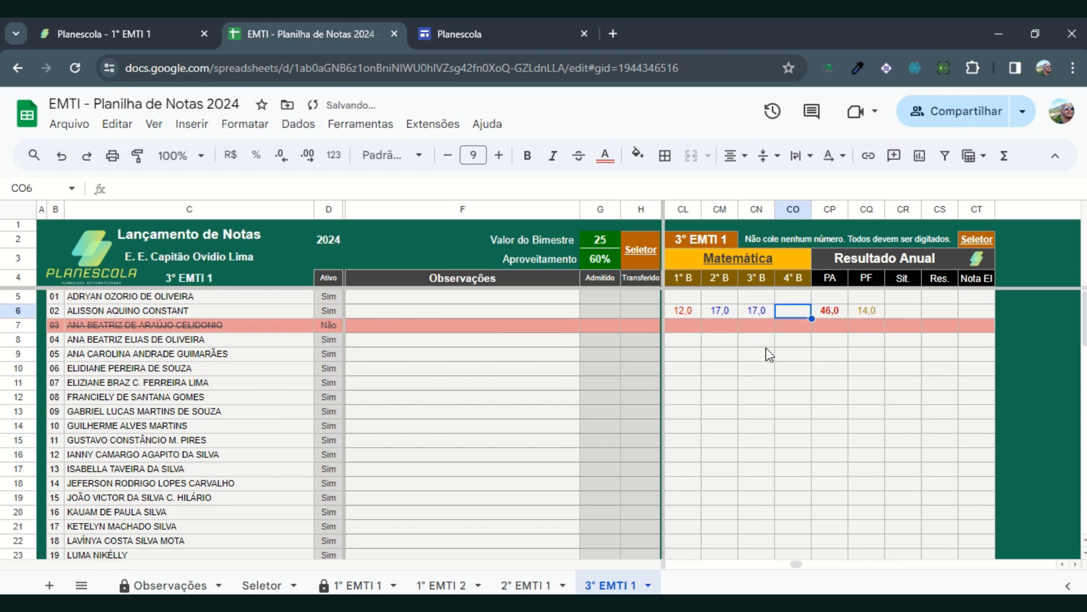
text(14)
click(774, 387)
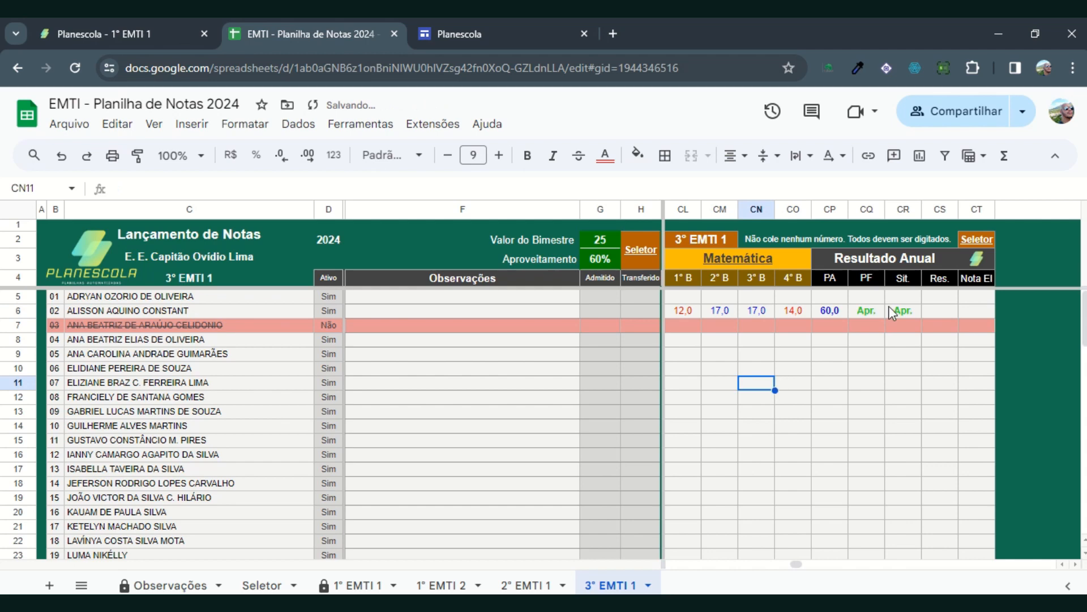
Step: Change the second student's 4° B Matemática grade in CO6 to 13
click(803, 314)
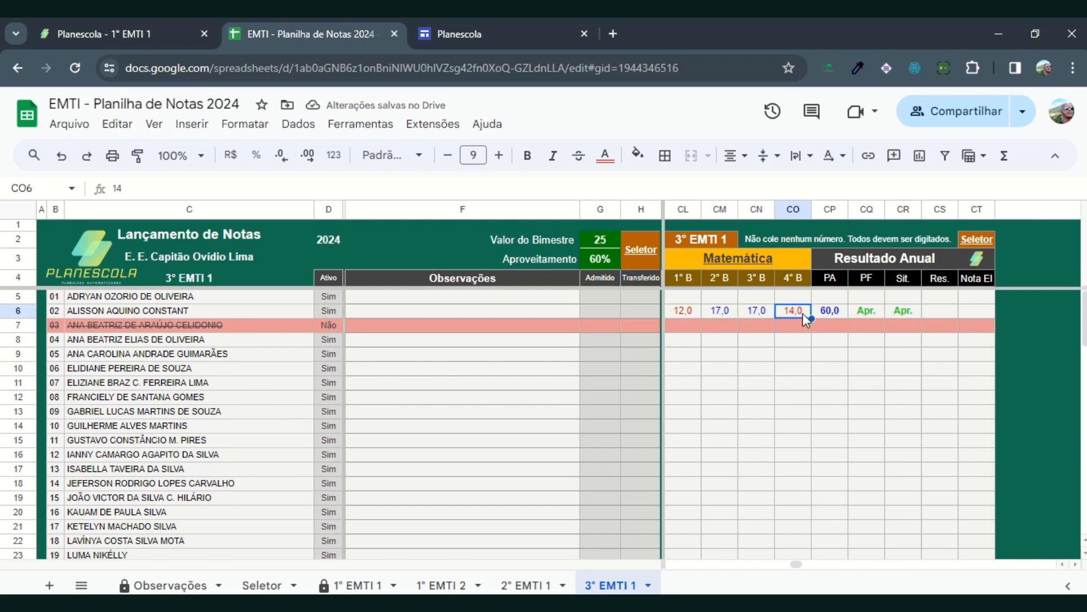
text(13)
click(807, 355)
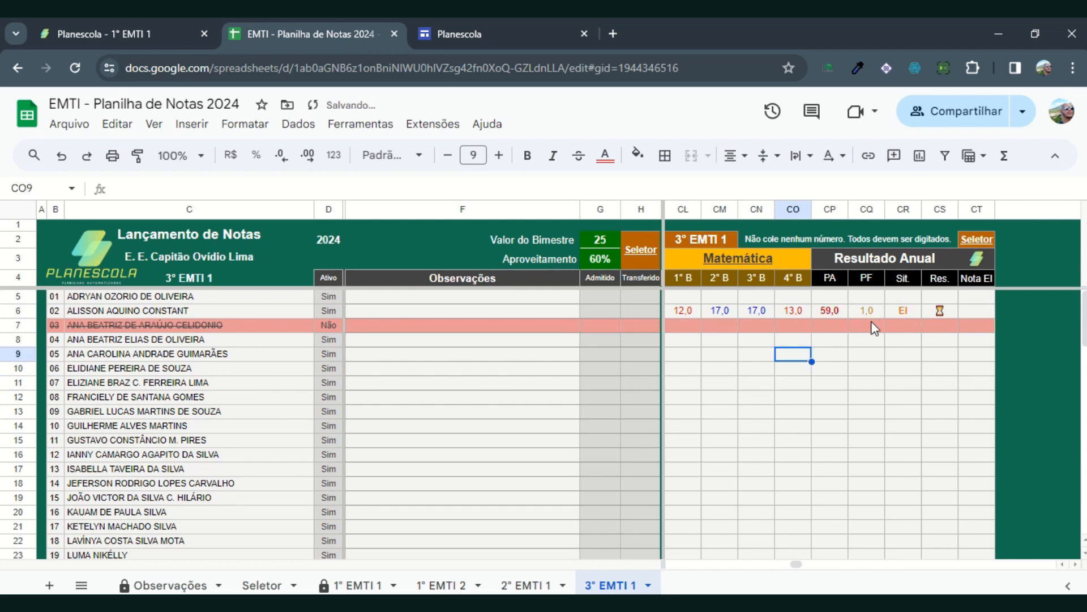
Step: Enter 60 as the second student's Nota EI in CT6
click(975, 311)
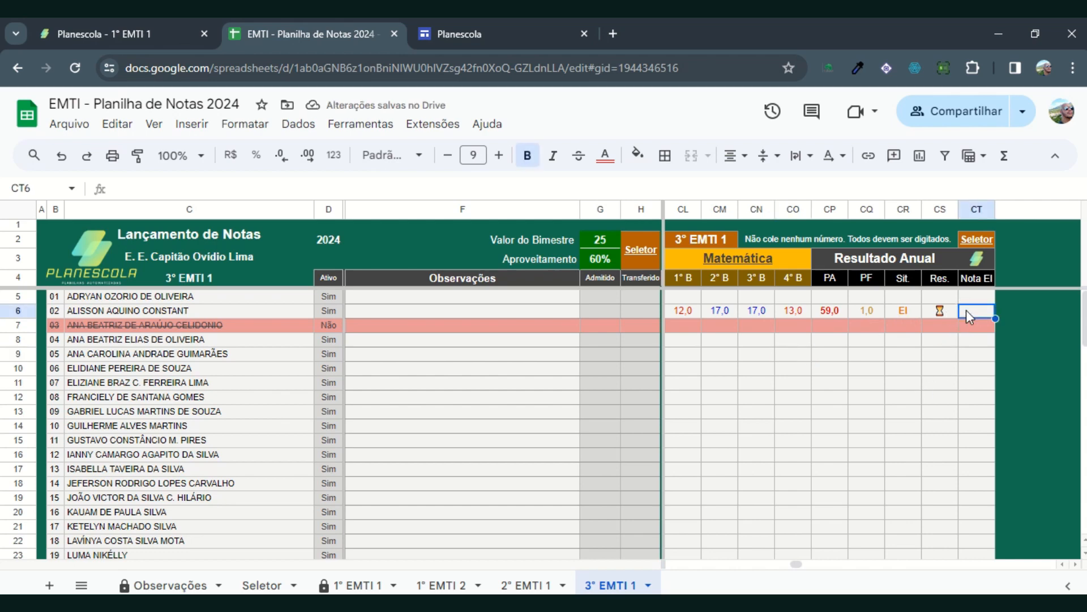
text(60)
click(950, 355)
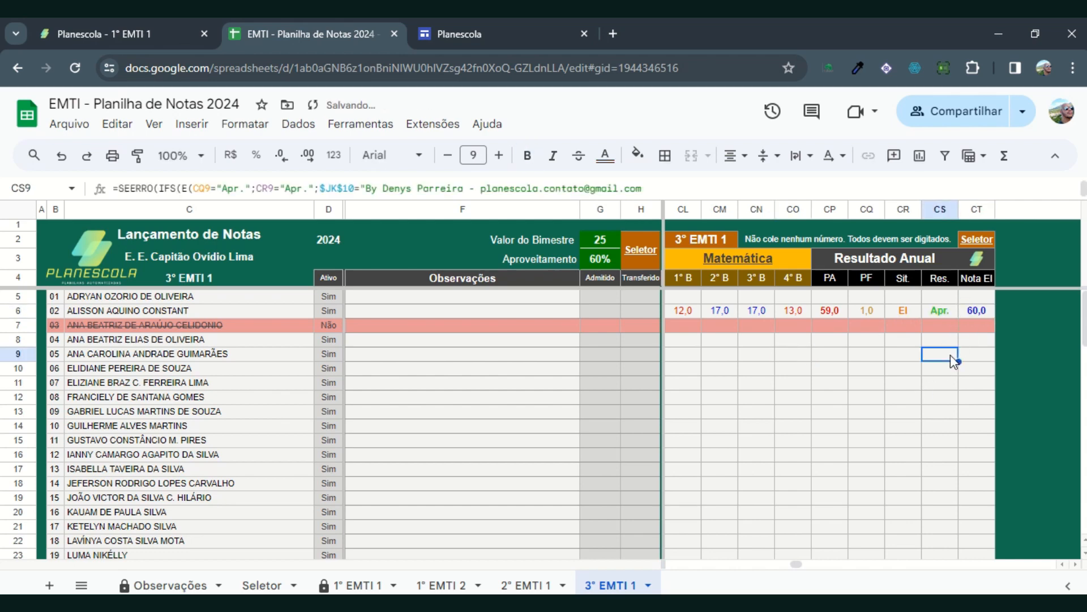
Step: Change the second student's Nota EI in CT6 to 59 and clear that cell again
click(971, 316)
text(59)
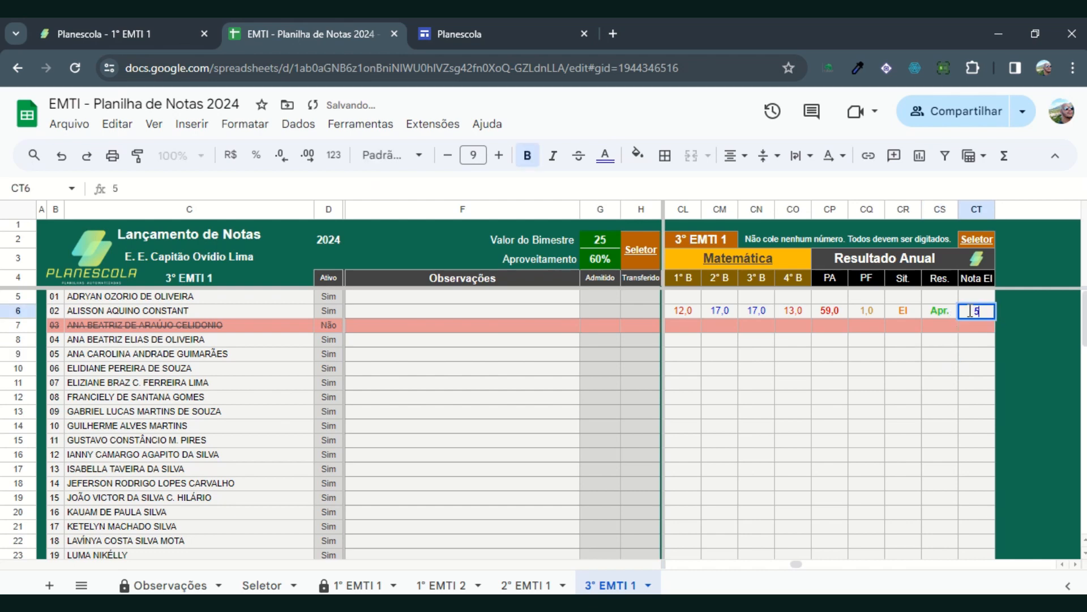
click(933, 360)
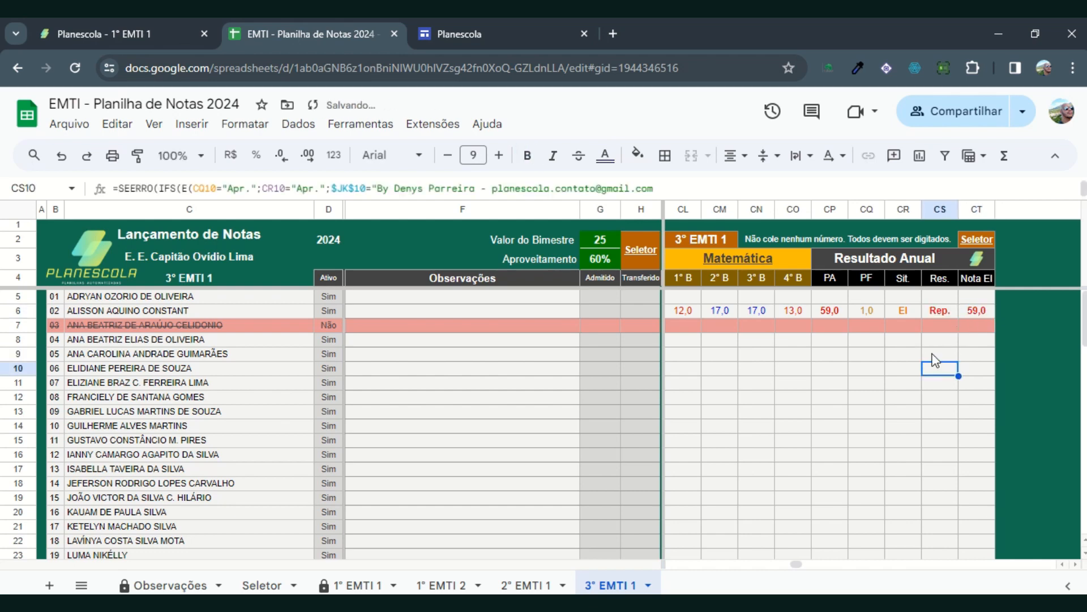
click(970, 311)
key(Delete)
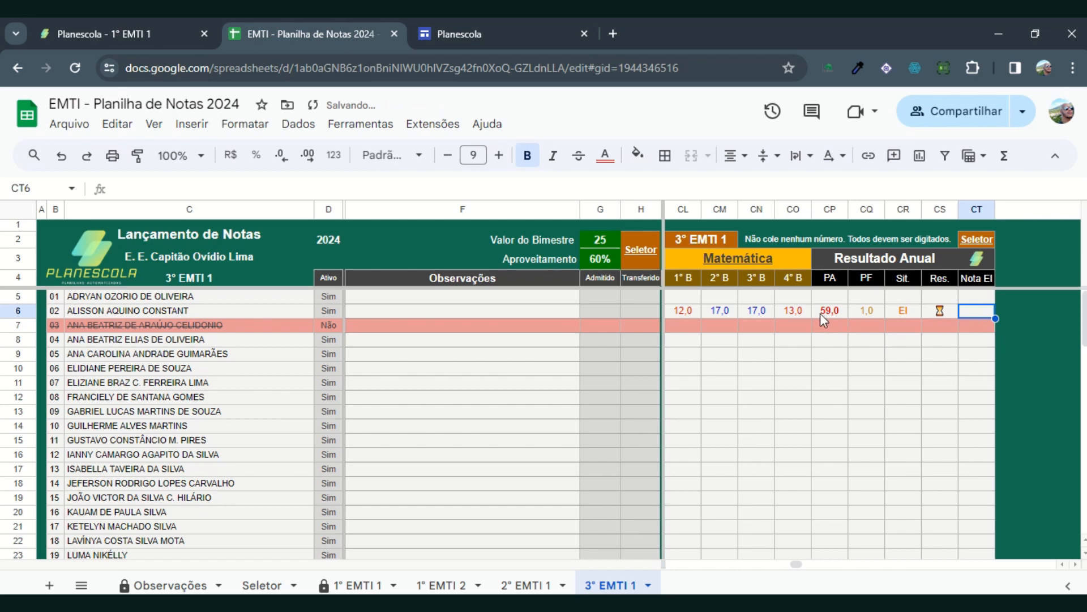
Step: Set the second student's 4° B grade in CO6 to 23 and select the four bimester grades in CL6:CO6
click(796, 314)
text(23)
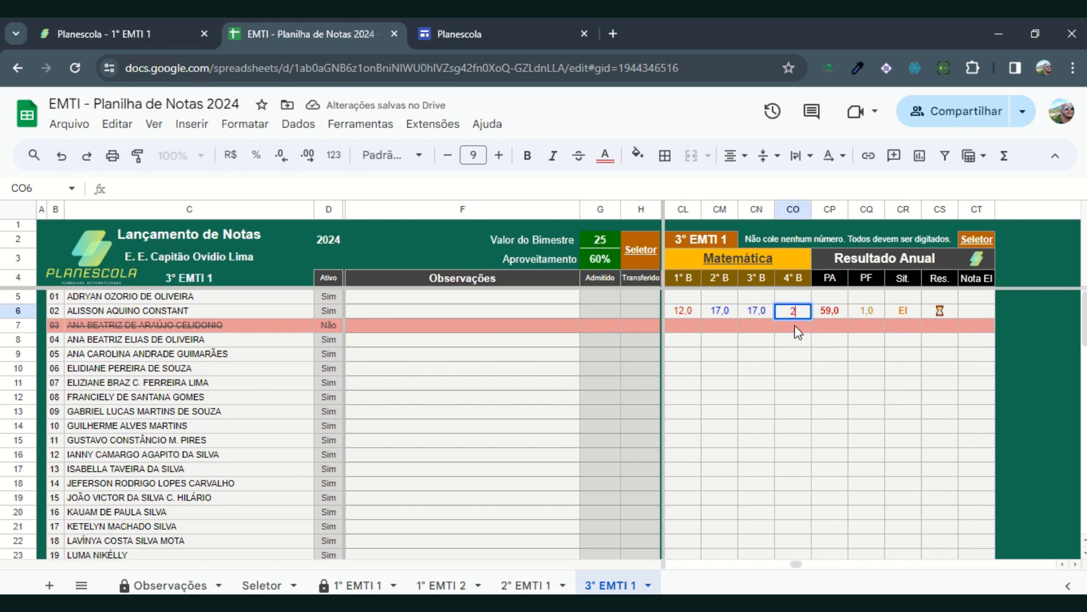
click(792, 357)
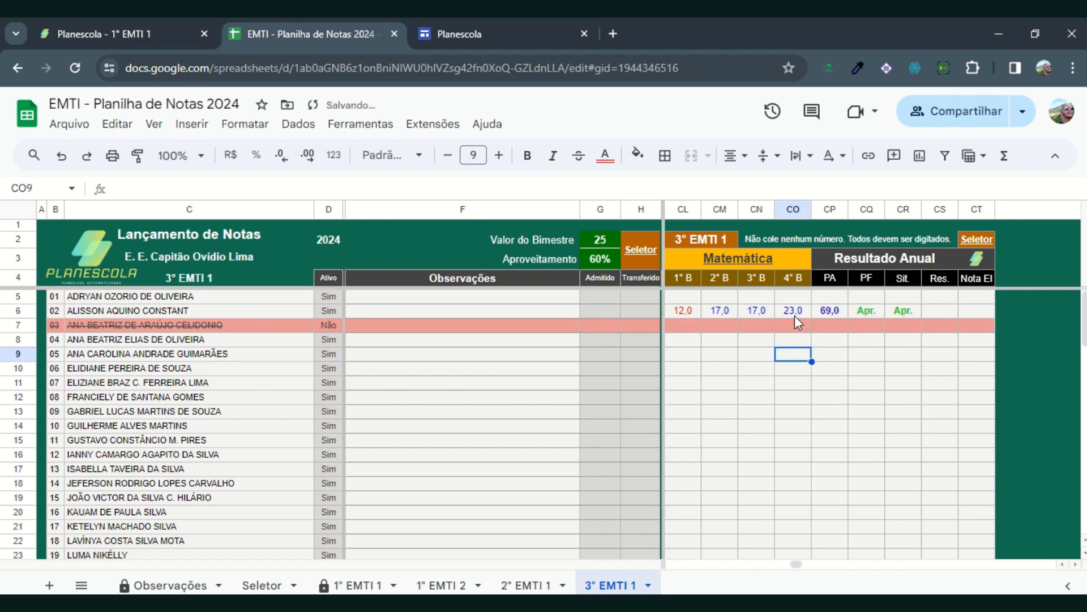
drag(692, 309, 793, 308)
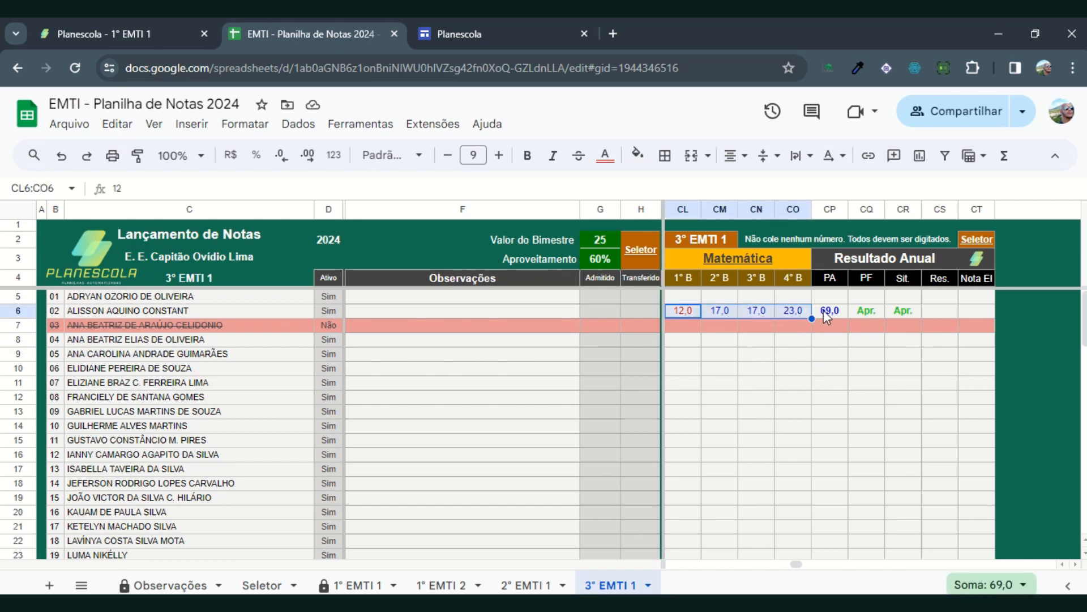
Step: Clear the second student's four Matemática bimester grades in CL6:CO6
click(868, 309)
click(905, 310)
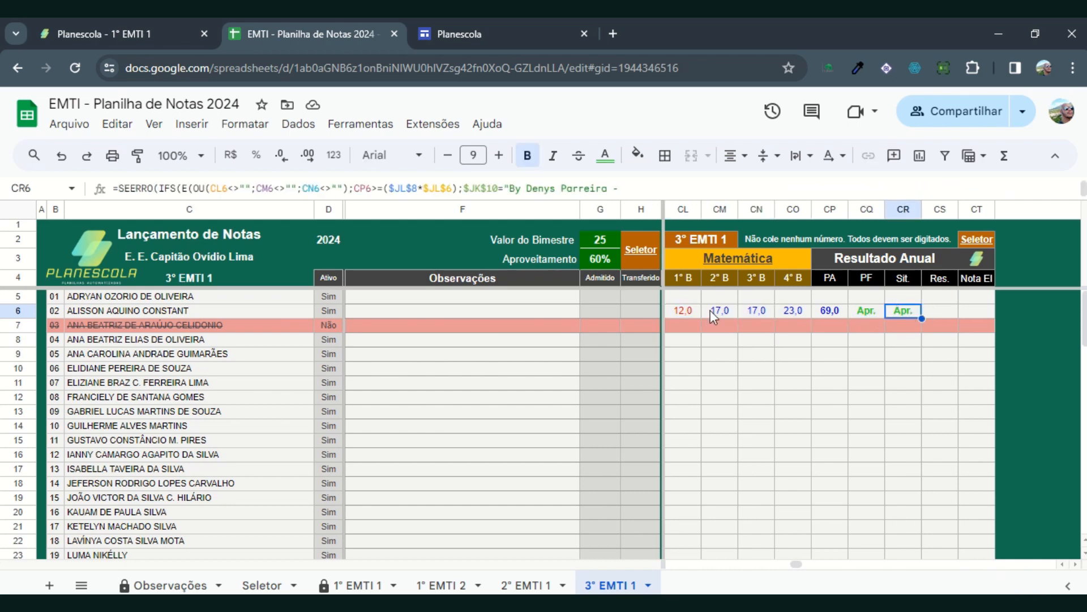
drag(696, 314, 777, 309)
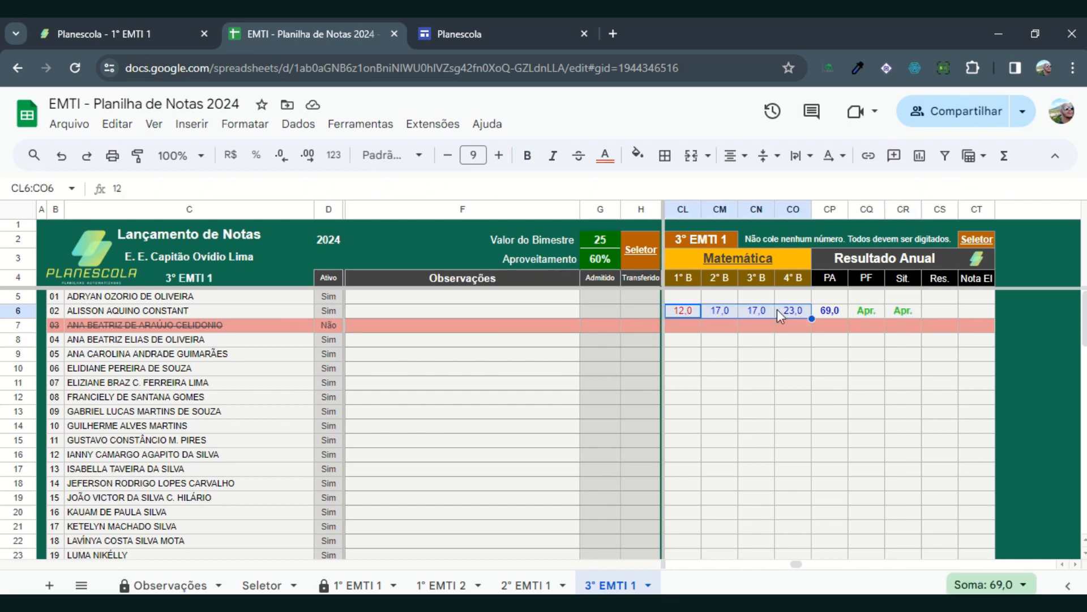
key(Delete)
Step: Return to the Seletor sheet through the Seletor link in the 3° EMTI 1 header
click(652, 250)
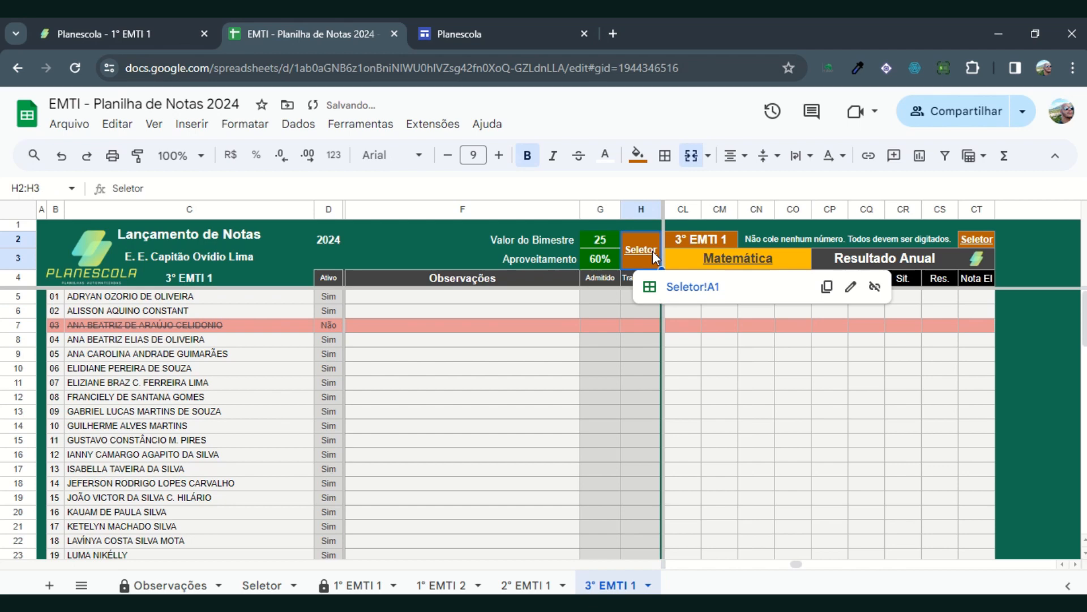
click(702, 289)
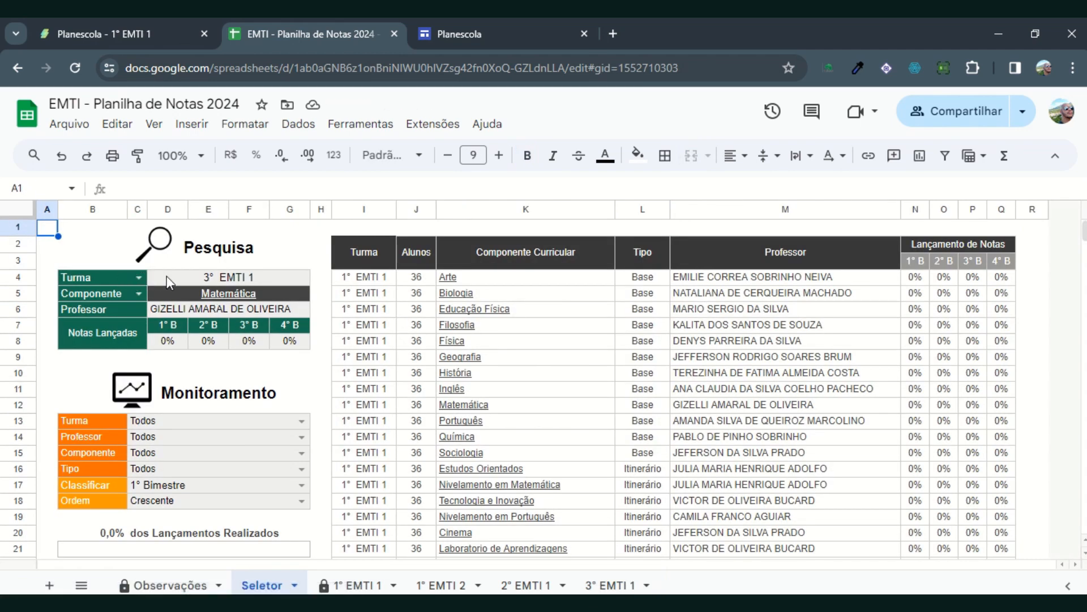
mouse_move(225, 293)
scroll(221, 406, down, 2)
scroll(220, 406, up, 2)
Step: Filter the monitoring list by Turma 2° EMTI 1 and review its Base and Itinerário components in the Tipo column
click(302, 421)
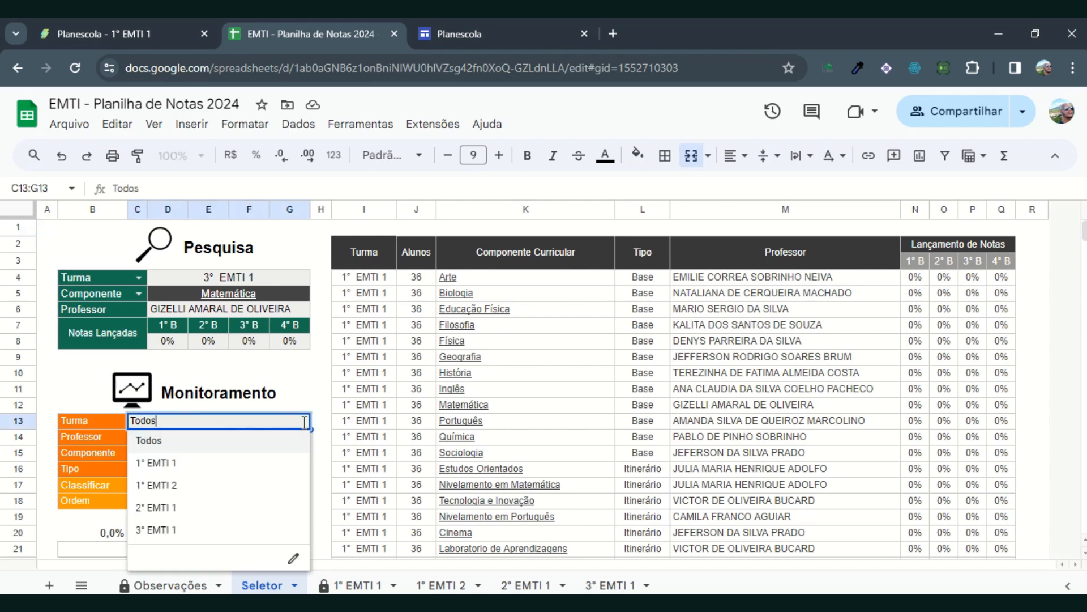
click(173, 506)
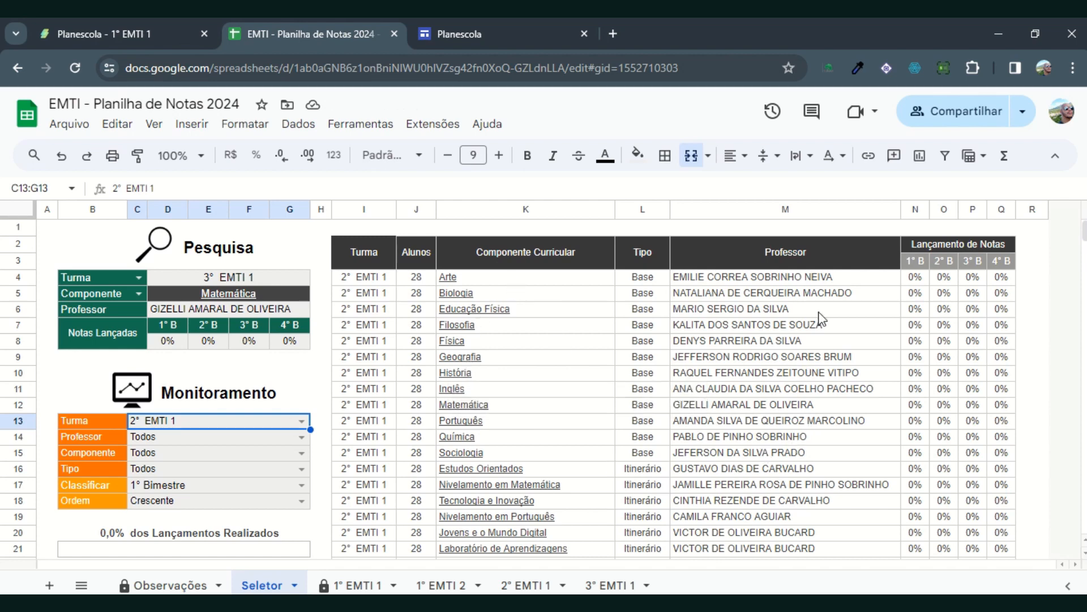
drag(658, 275, 662, 436)
scroll(662, 436, down, 1)
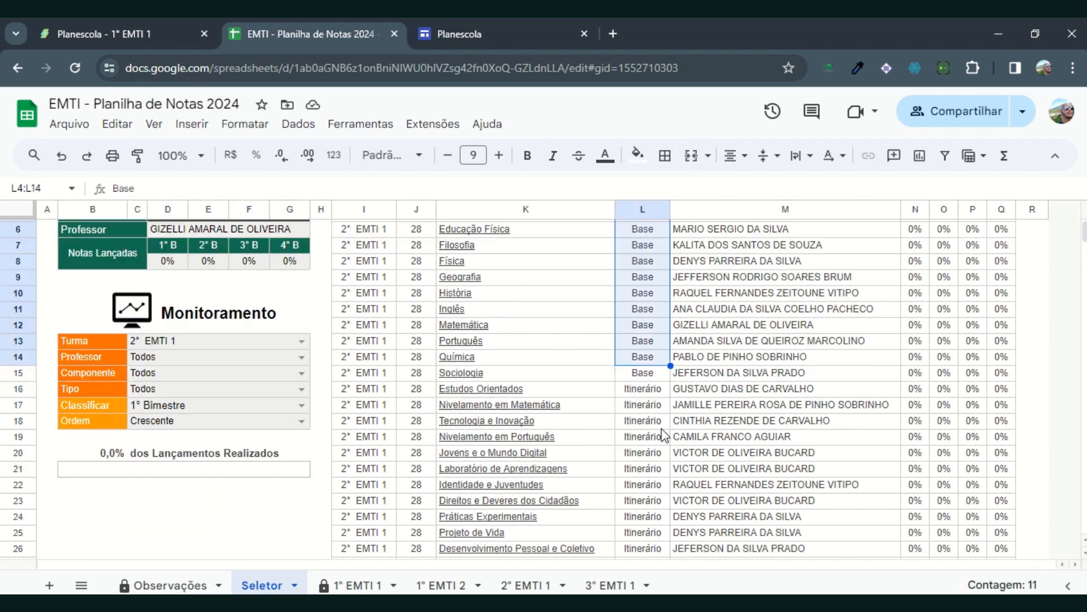
drag(638, 377, 643, 487)
scroll(680, 488, down, 2)
scroll(741, 306, up, 3)
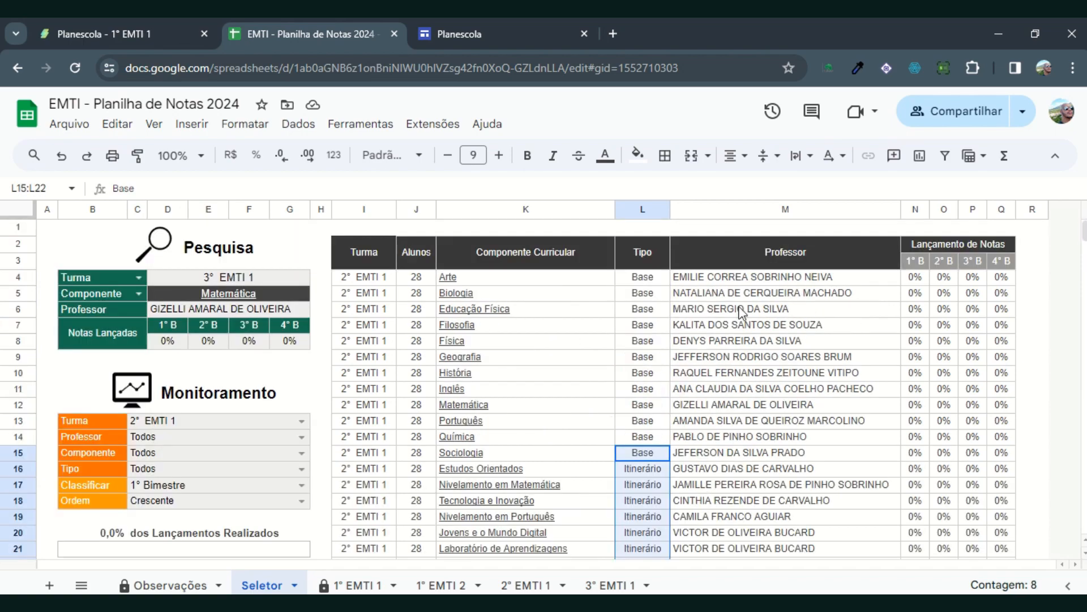
scroll(775, 413, down, 1)
scroll(764, 456, down, 3)
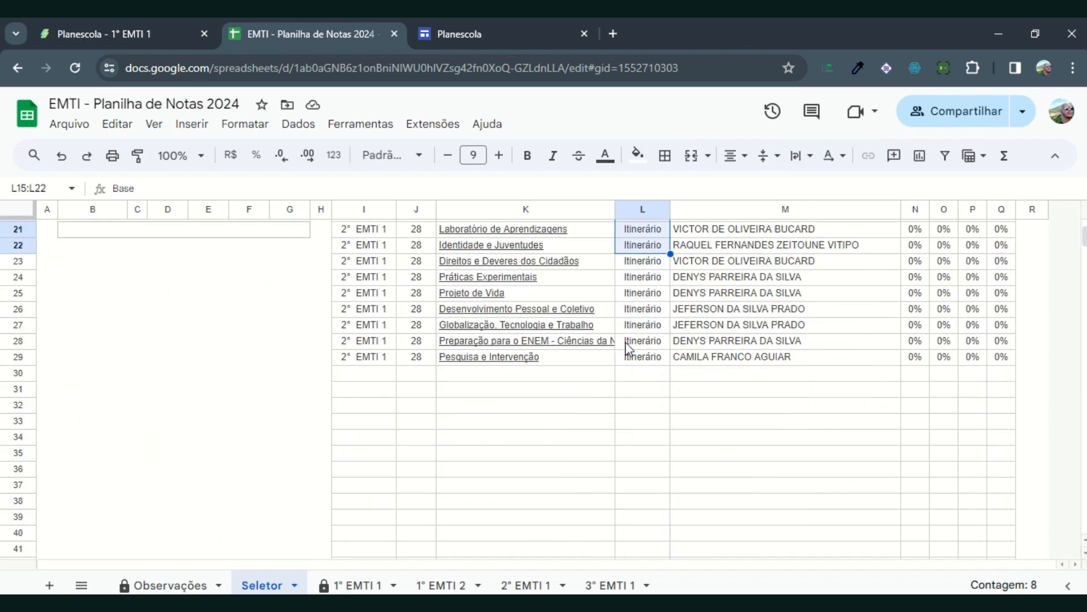
scroll(736, 374, up, 4)
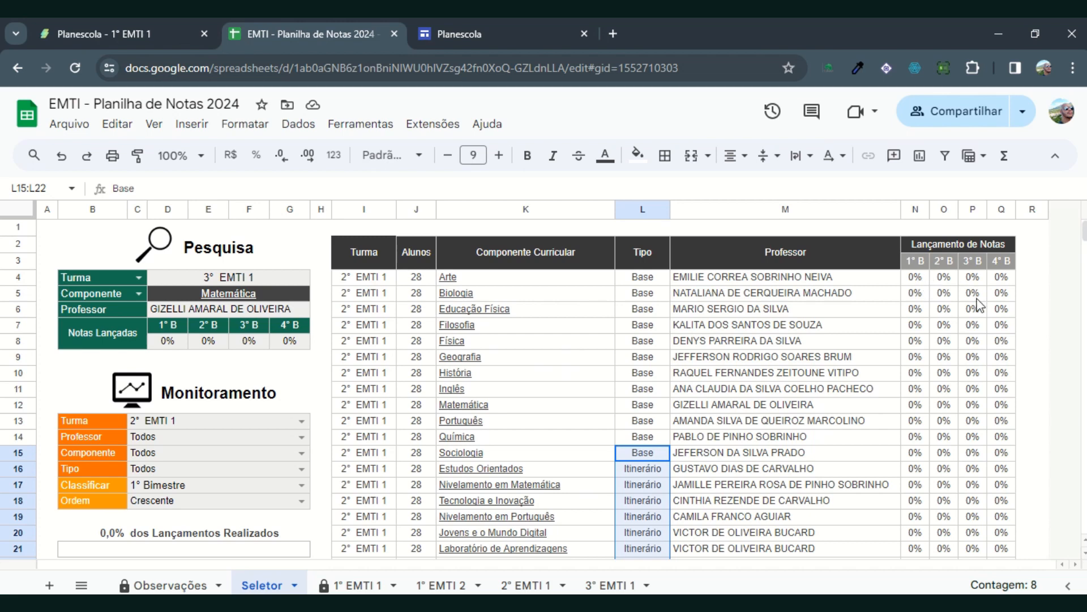
Step: Set the monitoring Turma back to Todos and Professor to the Física teacher, and select the listed components in K4:K18
click(301, 422)
click(190, 441)
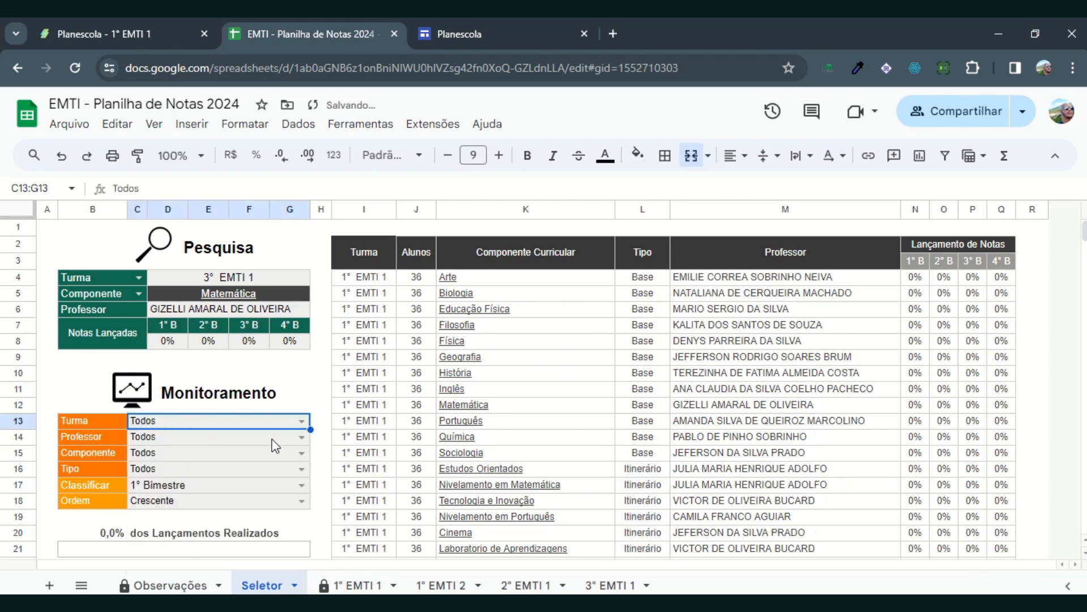
click(302, 438)
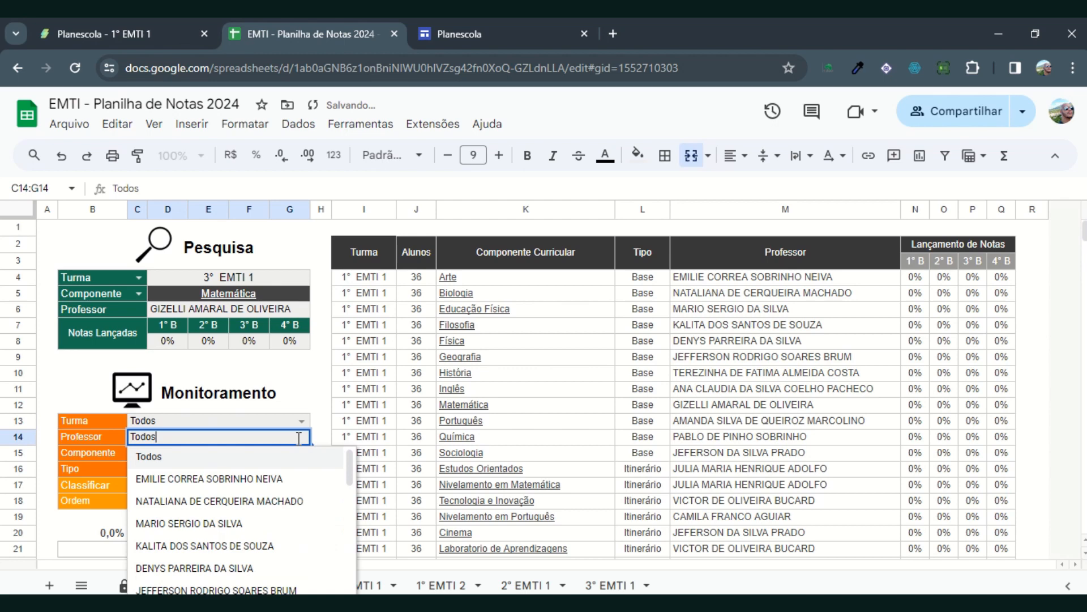
click(172, 577)
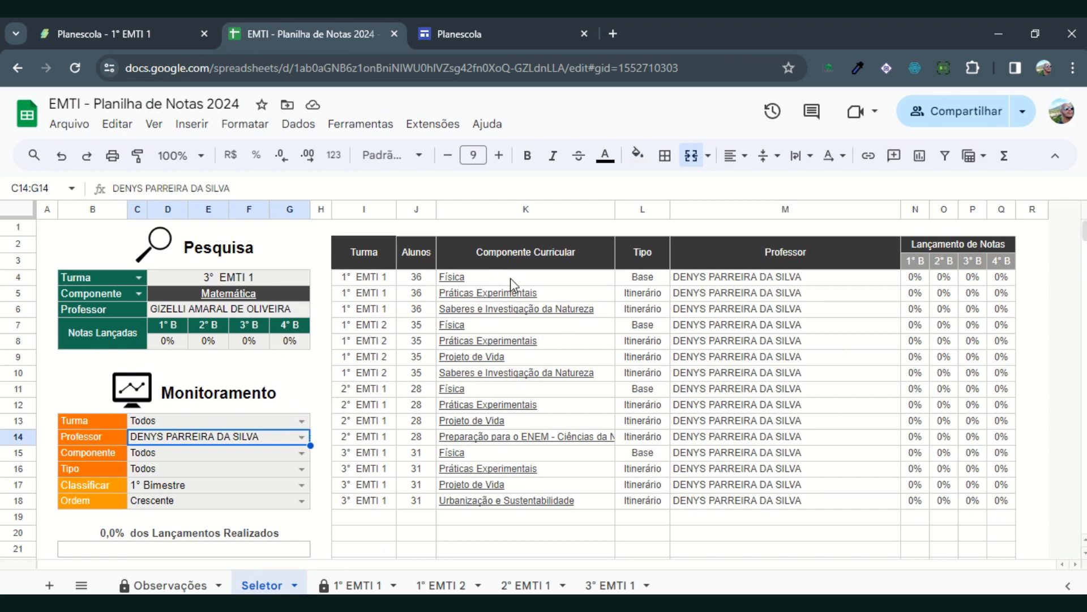
drag(511, 278, 499, 497)
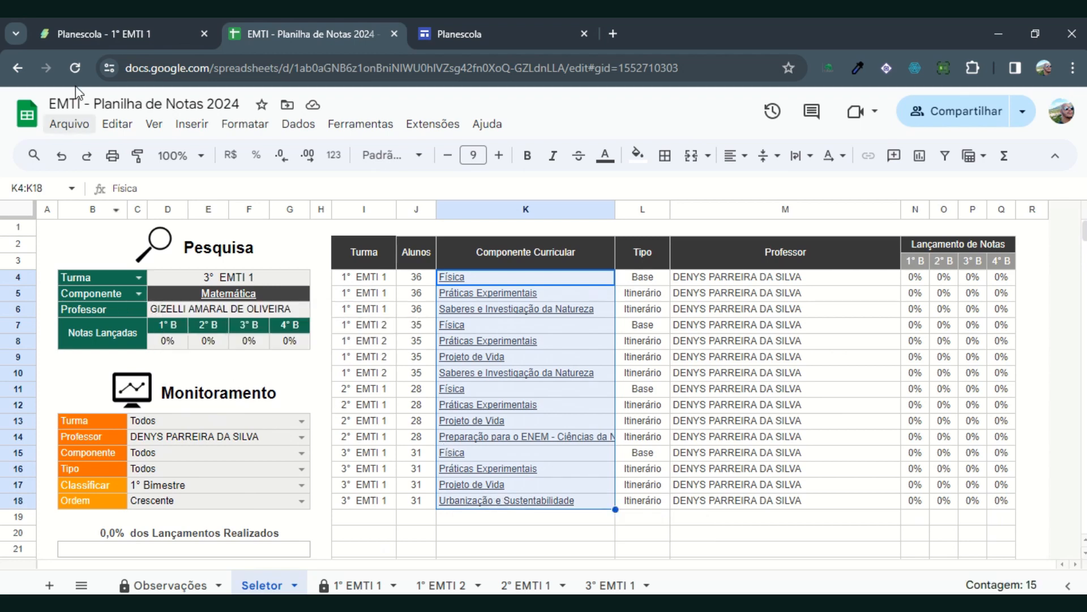
Step: Look at the Integral class links on the Planescola site and return to the grades spreadsheet
click(78, 36)
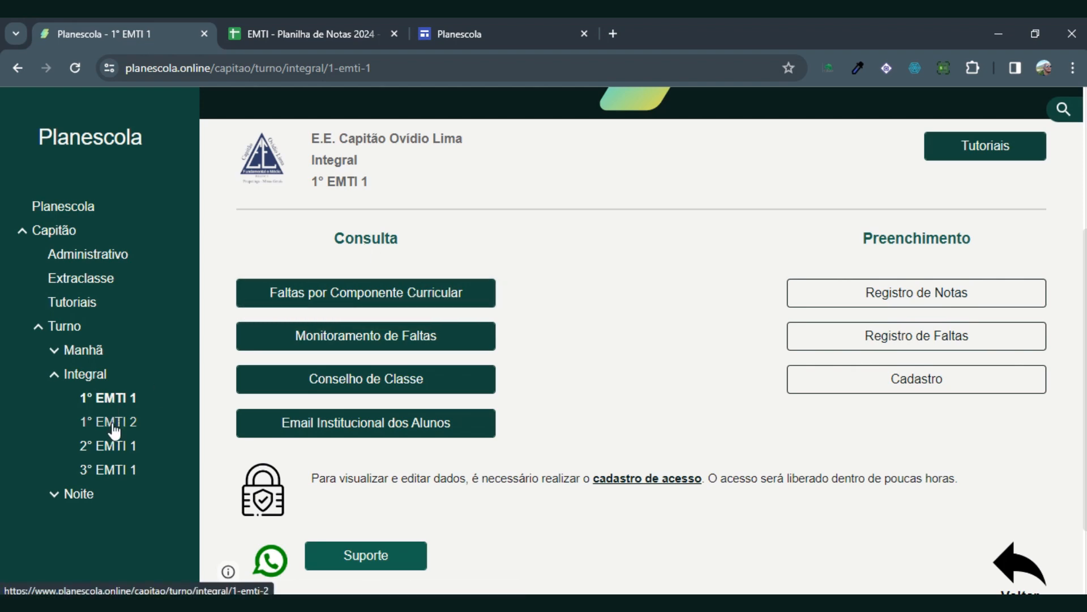
click(288, 31)
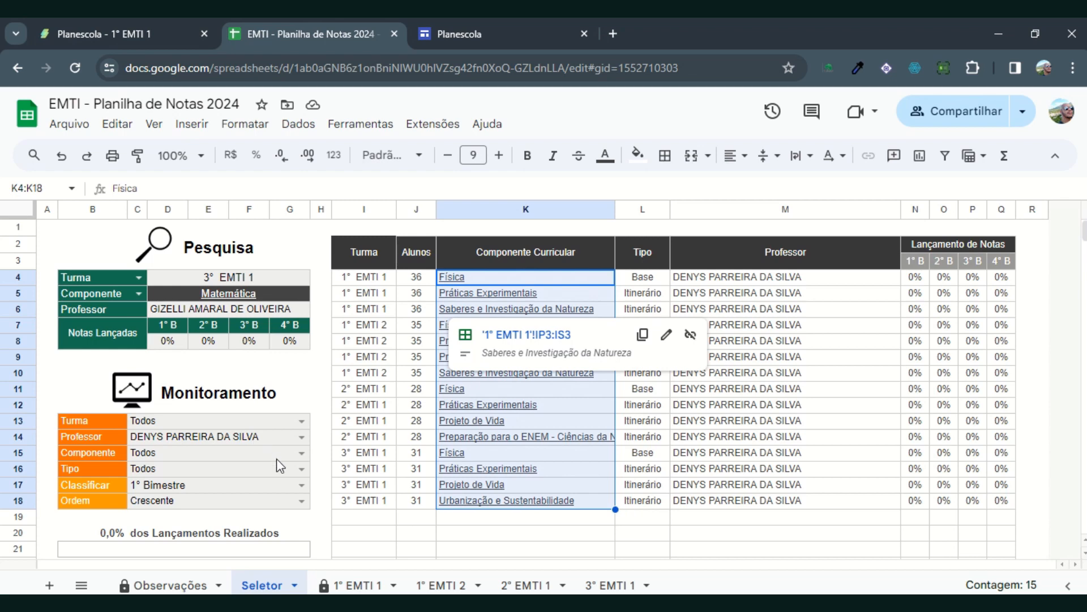
Step: Filter the teacher's components by Tipo Base and switch the Tipo filter to Itinerário
click(302, 470)
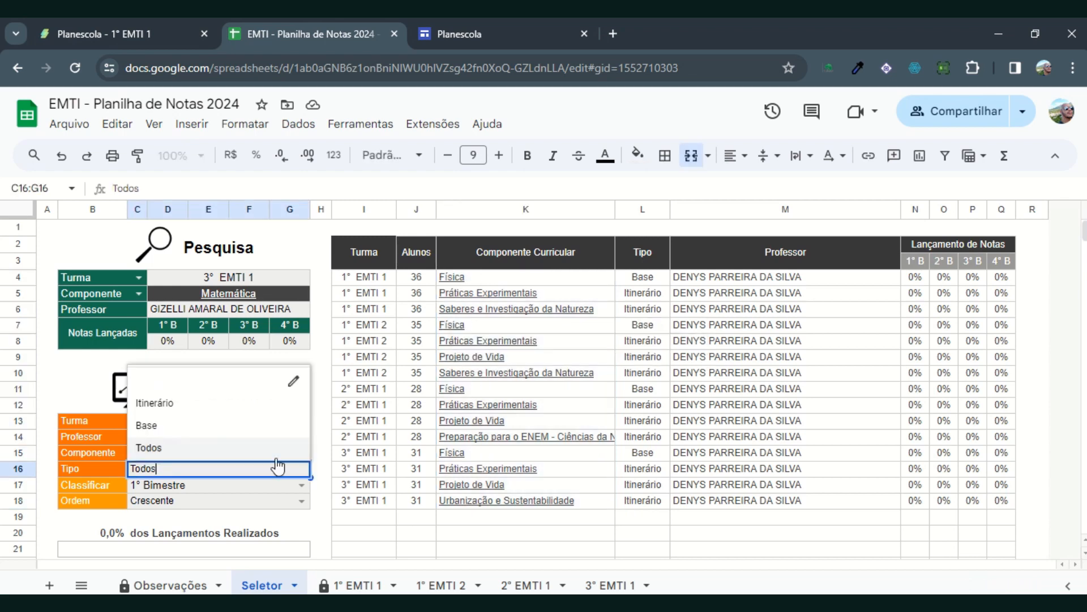
click(170, 424)
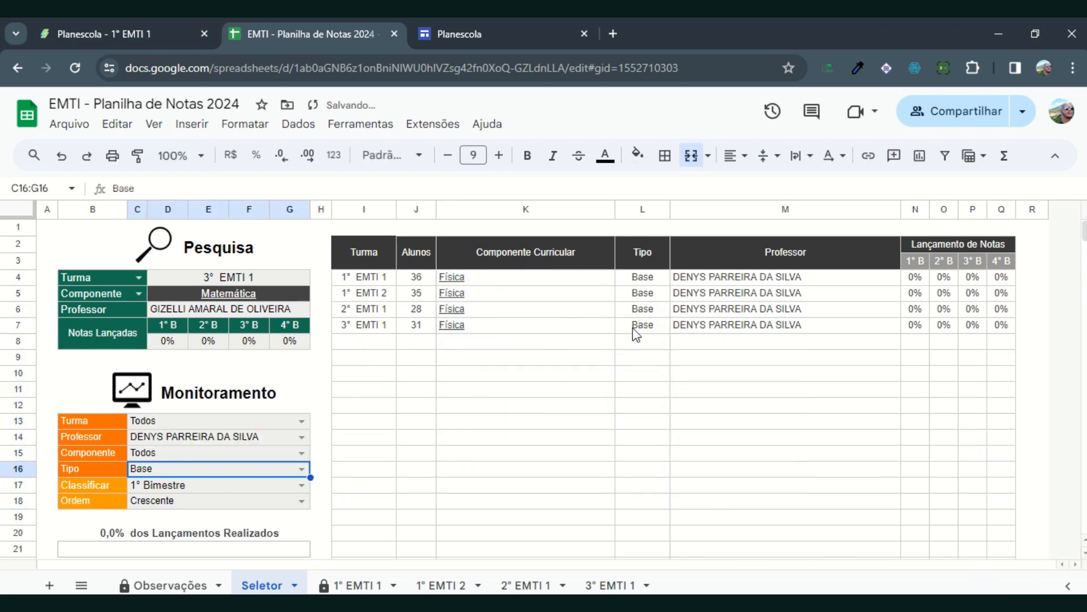
click(300, 470)
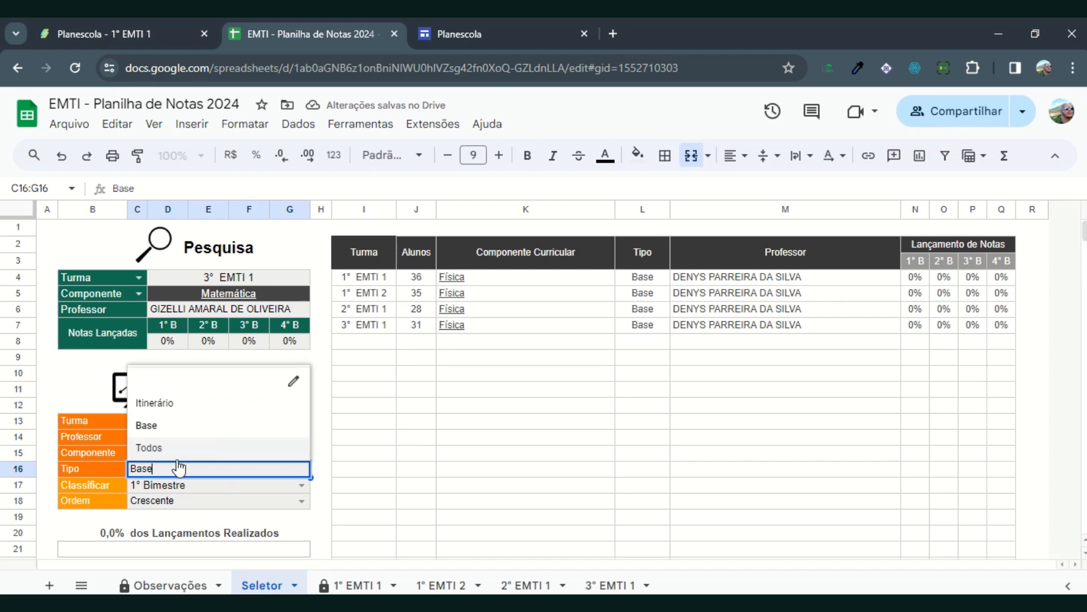
click(158, 403)
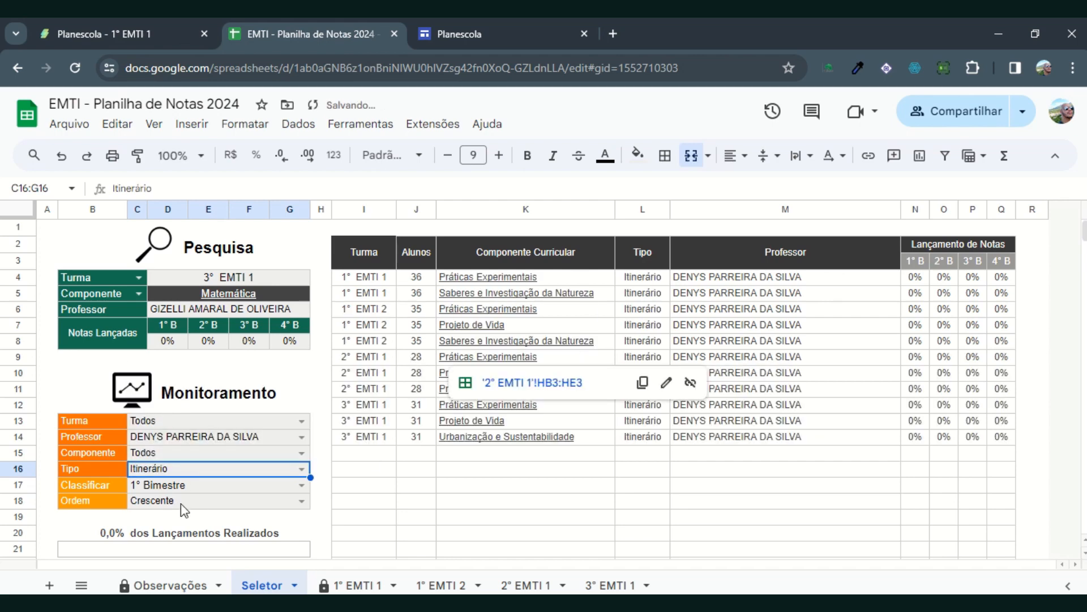
Step: Reset the monitoring Professor filter to Todos and set Tipo to Base, reviewing the listed components
click(302, 438)
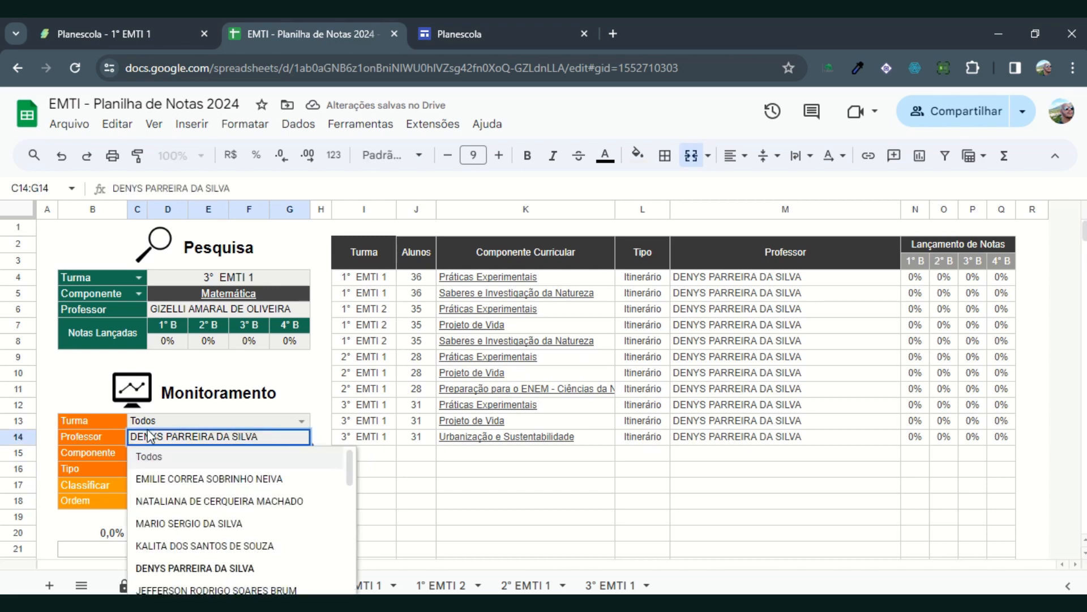
click(145, 454)
scroll(580, 383, down, 15)
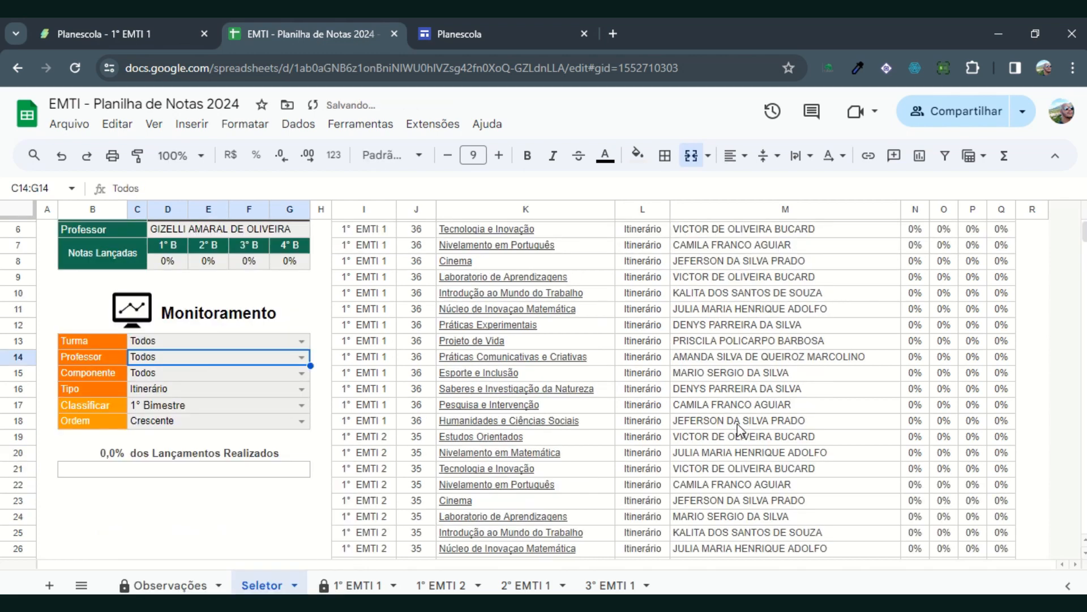
scroll(742, 452, up, 15)
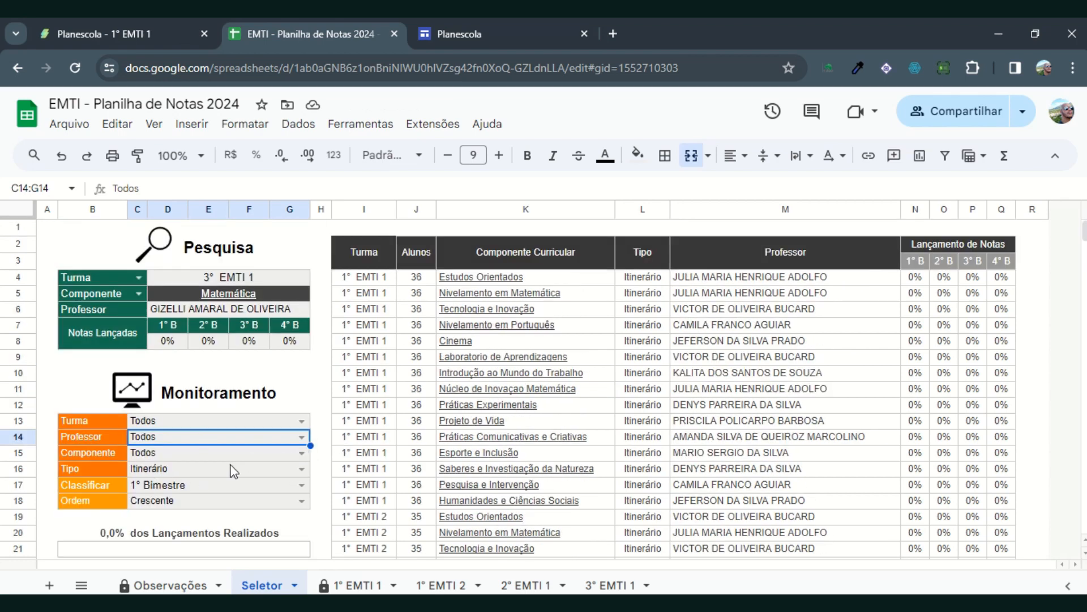
click(289, 469)
click(153, 431)
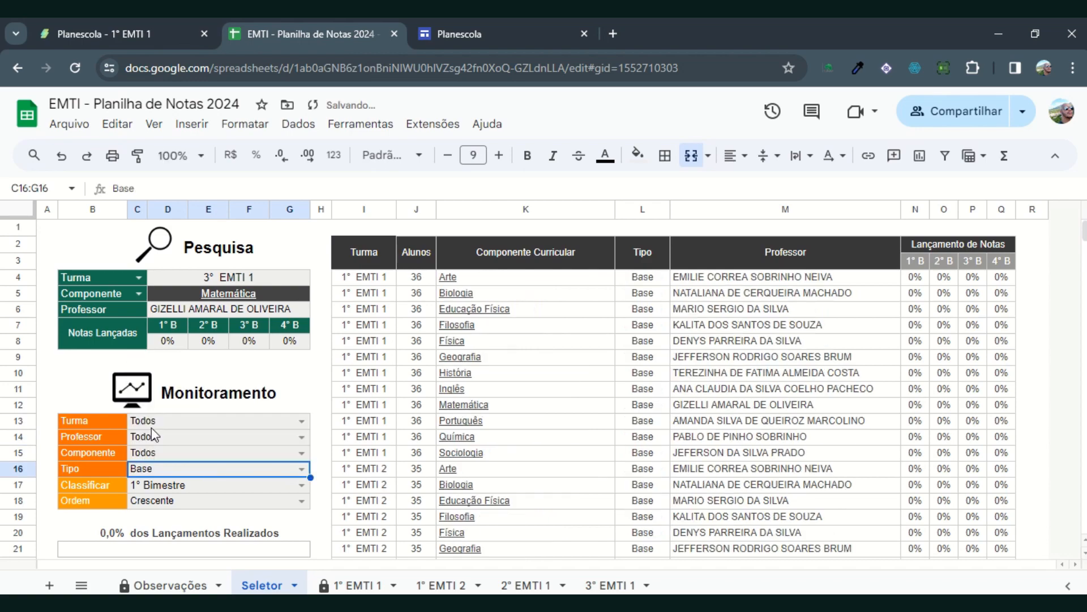
scroll(670, 423, down, 13)
scroll(691, 423, up, 13)
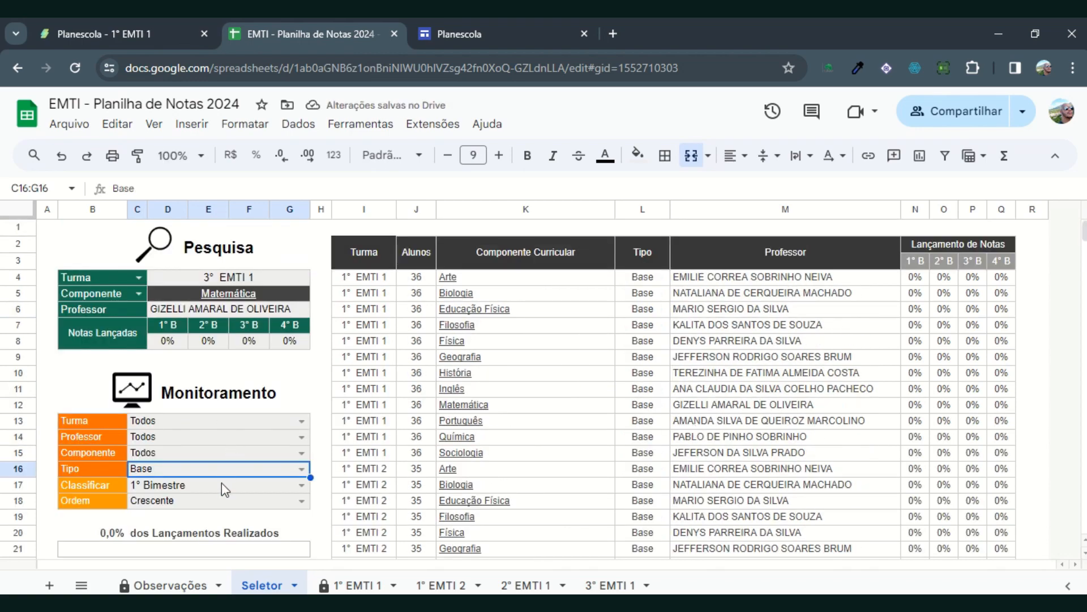
Step: Examine the Classificar and Ordem sorting options and the Lançamento de Notas percentages in N4:Q17
click(228, 490)
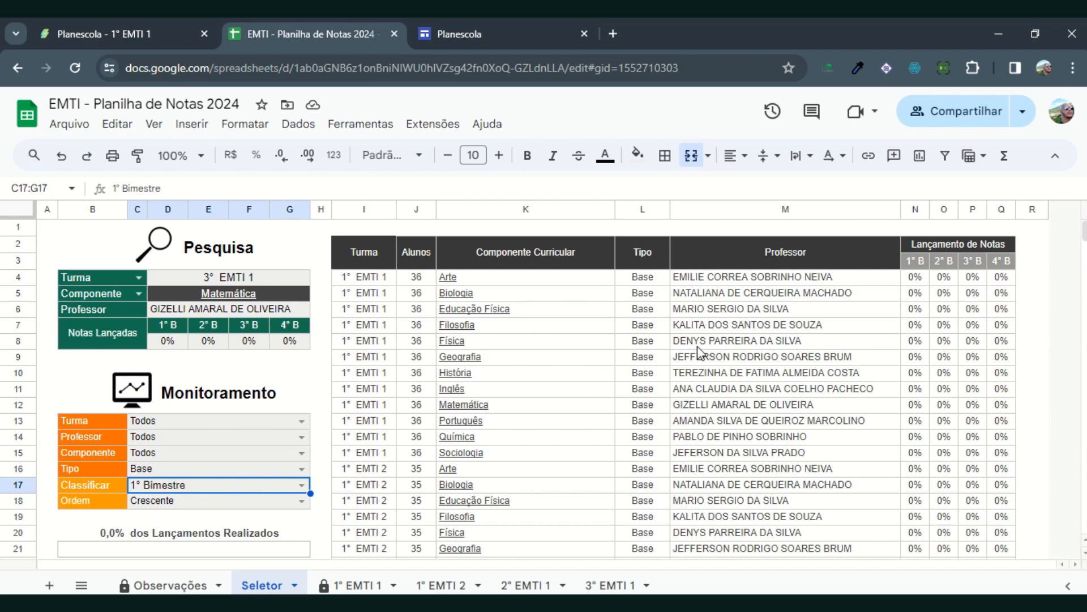
click(302, 485)
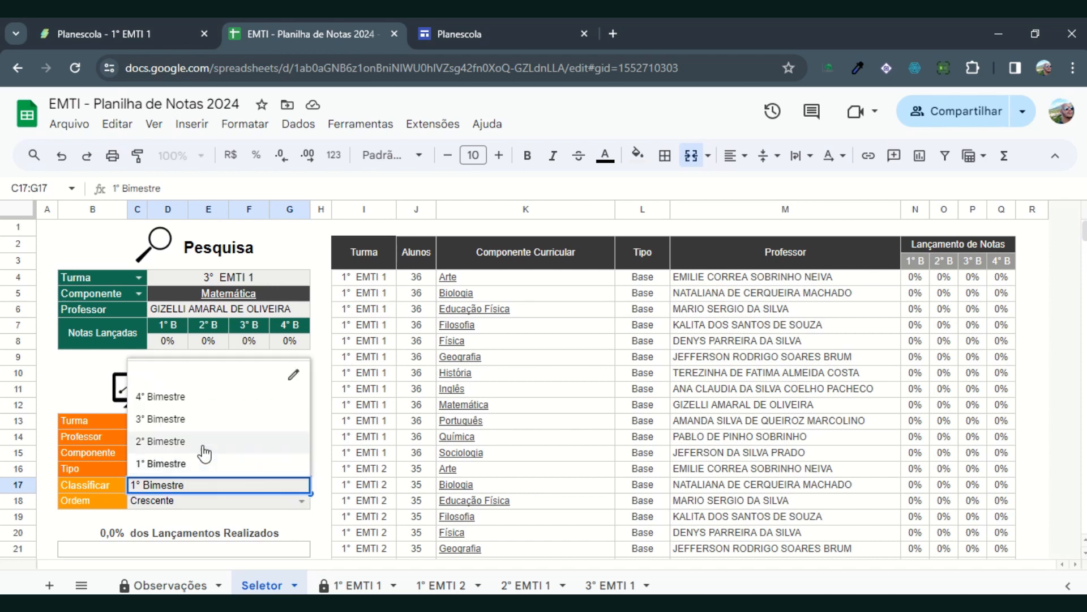
click(731, 412)
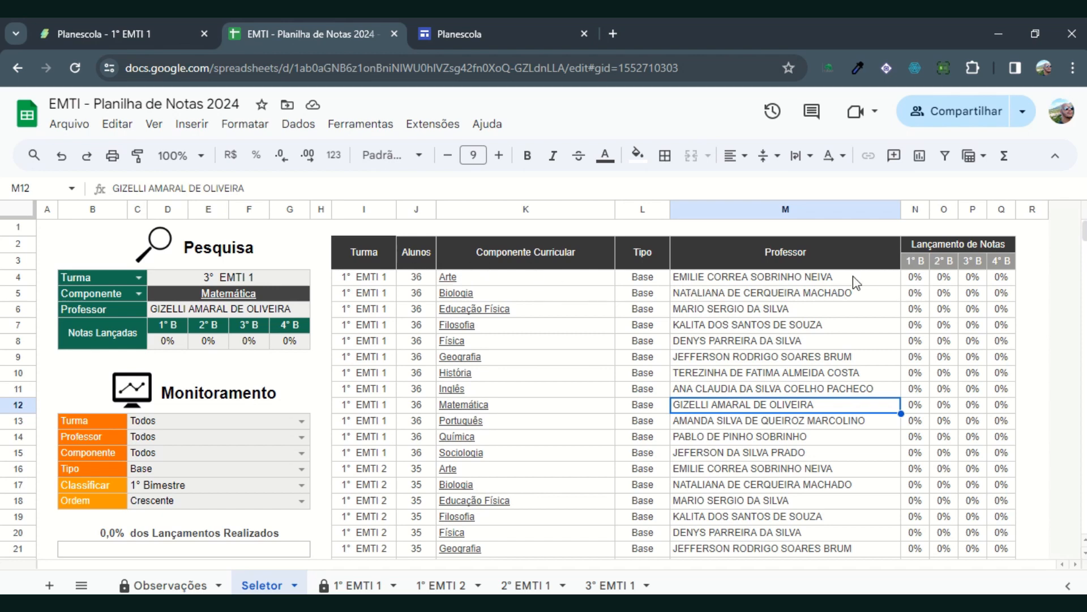
click(919, 279)
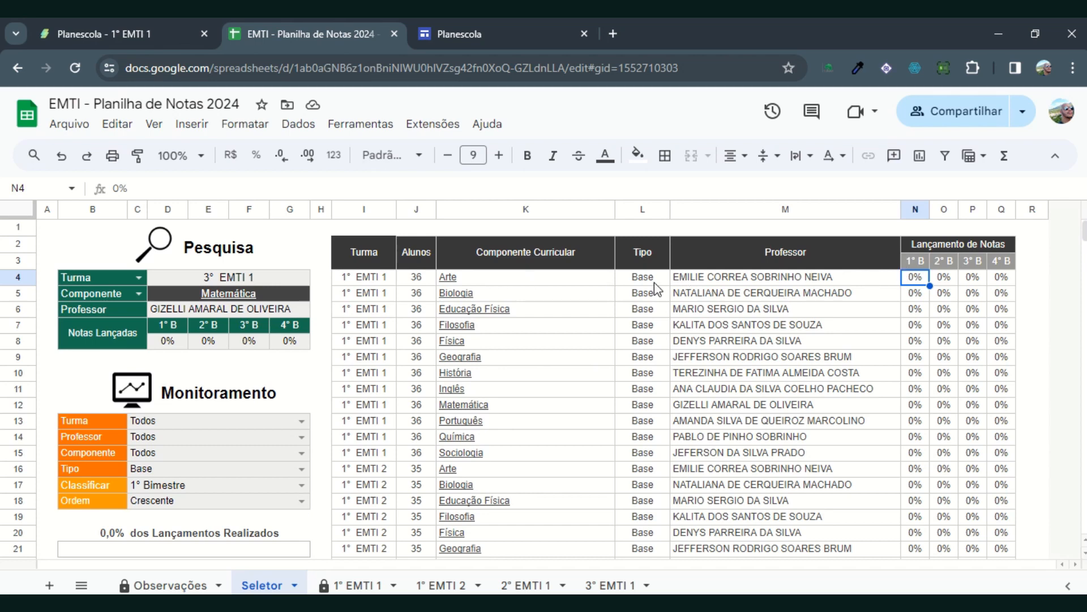
click(302, 501)
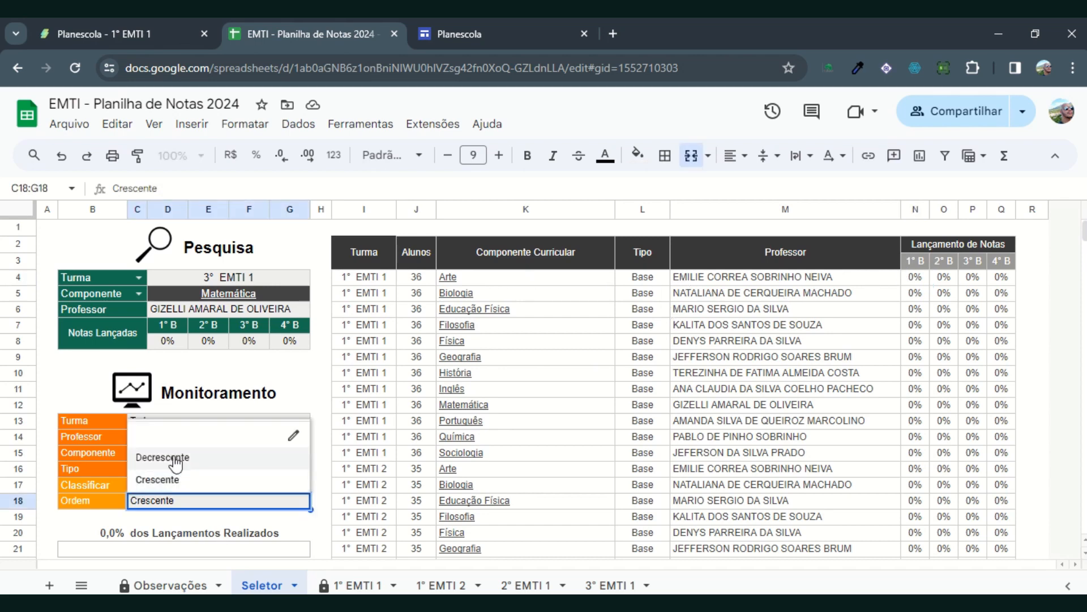
click(775, 410)
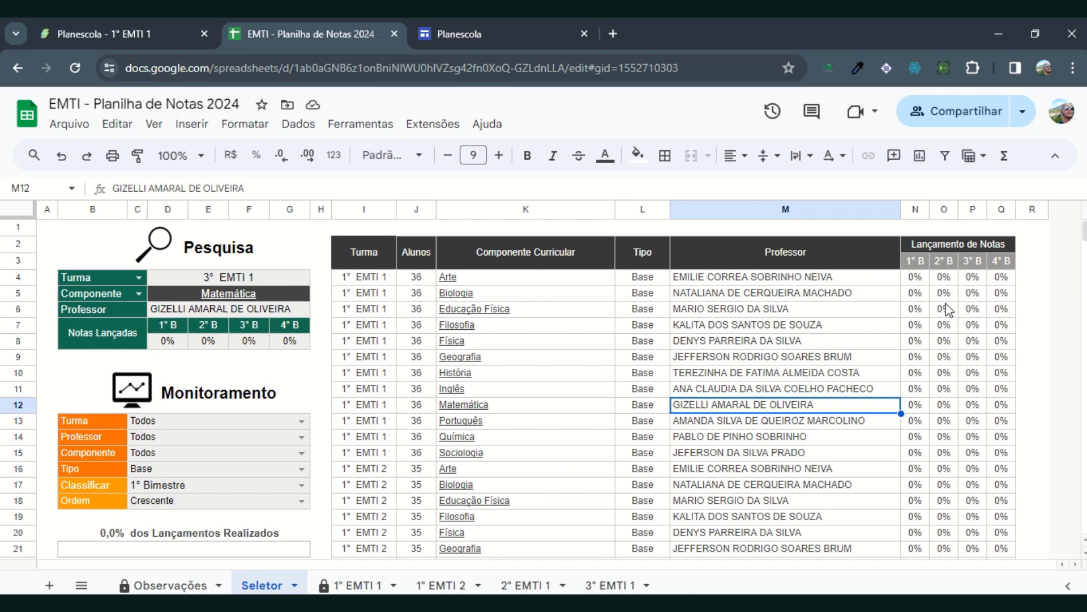
drag(915, 276, 997, 475)
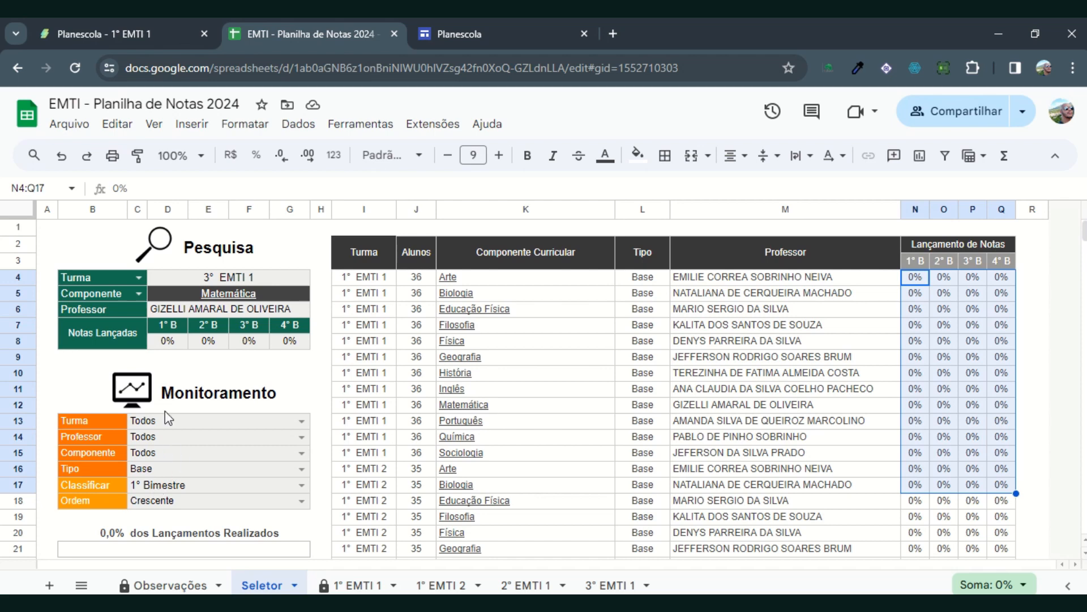
Step: Open the 3° EMTI 1 Matemática grade columns from the Pesquisa component link and return to the Seletor sheet
click(243, 299)
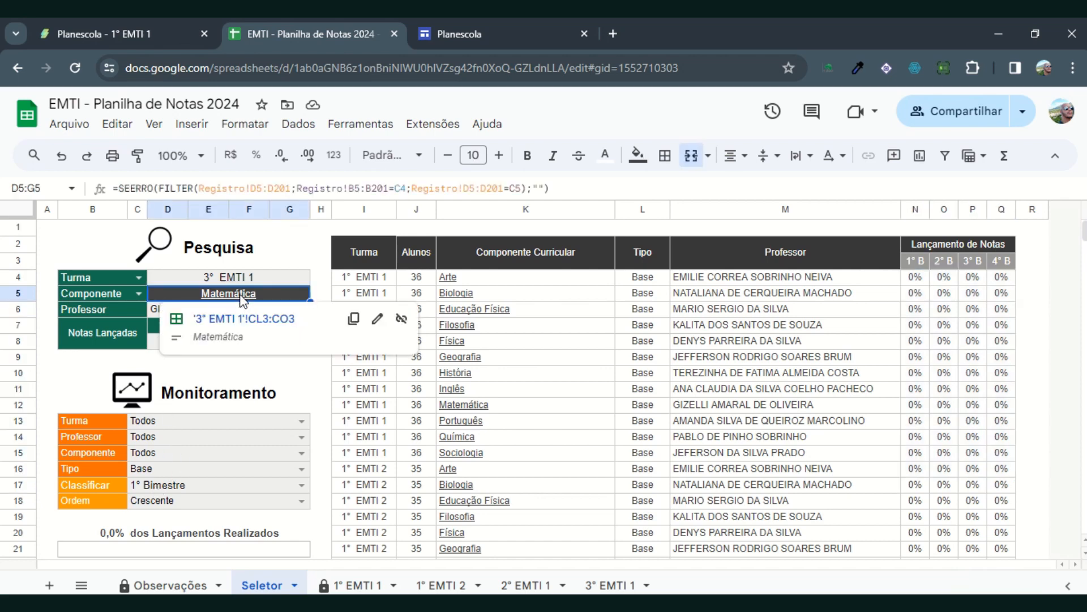
click(235, 322)
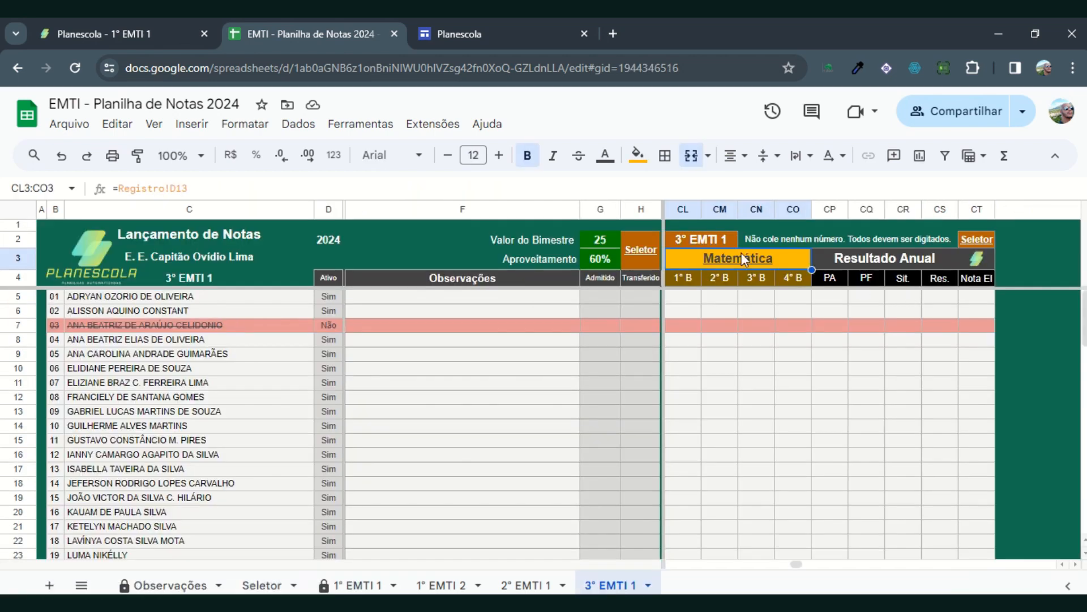
click(626, 252)
click(680, 286)
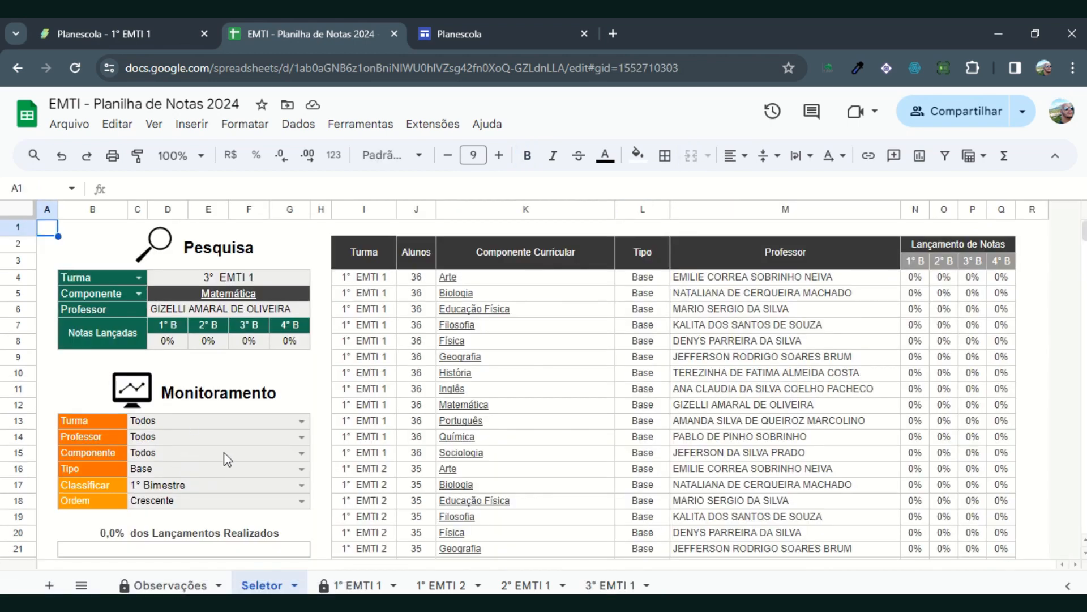
Step: Filter the monitoring list to the teacher of Estudos Orientados in 2° and 3° EMTI 1 and set Tipo to Todos
click(302, 436)
scroll(286, 515, down, 10)
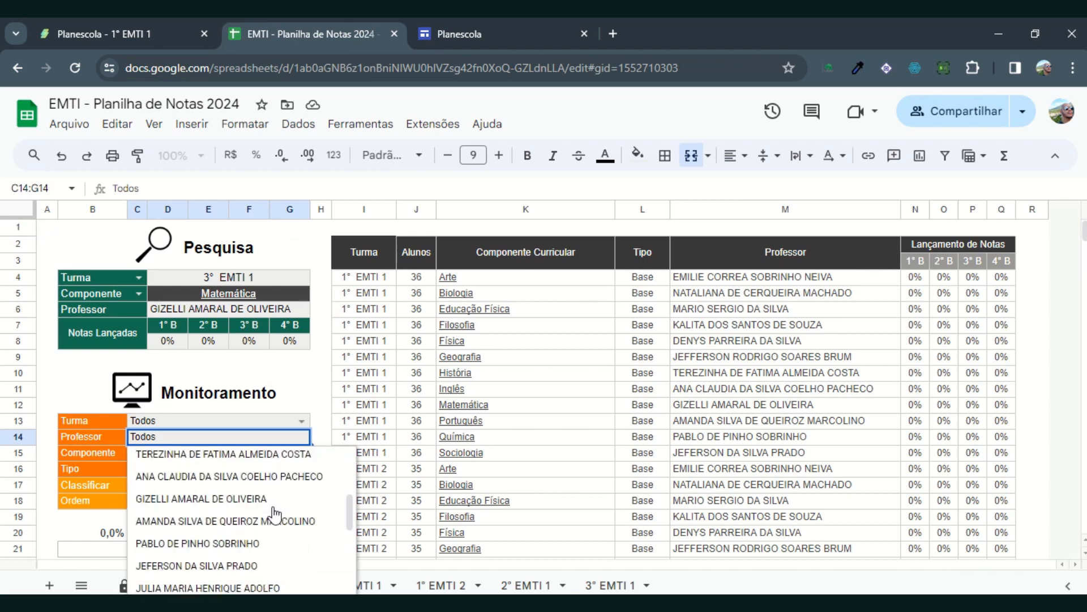
click(222, 539)
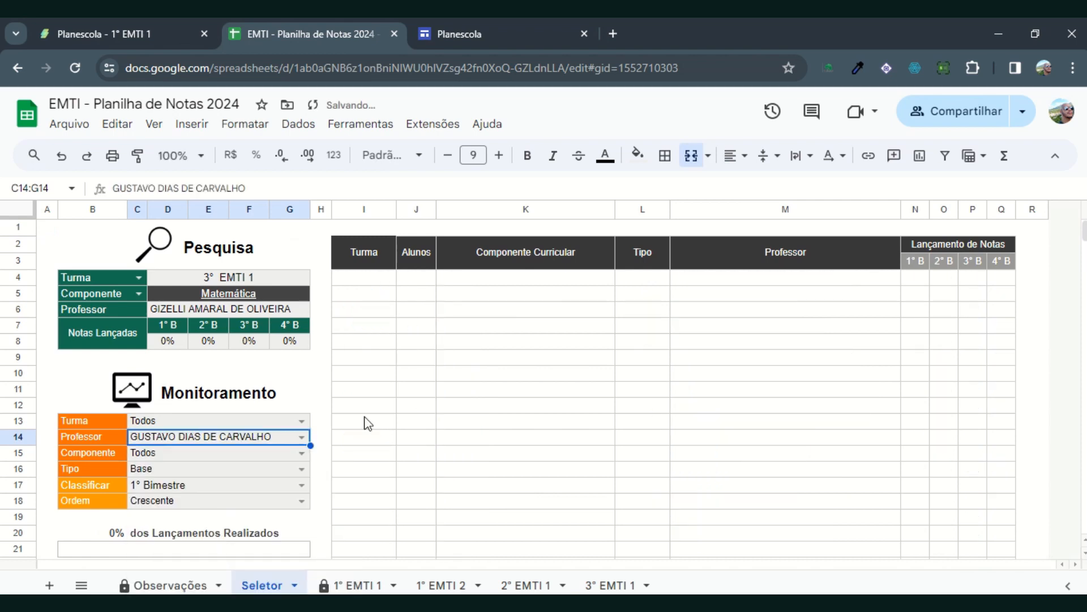
click(302, 469)
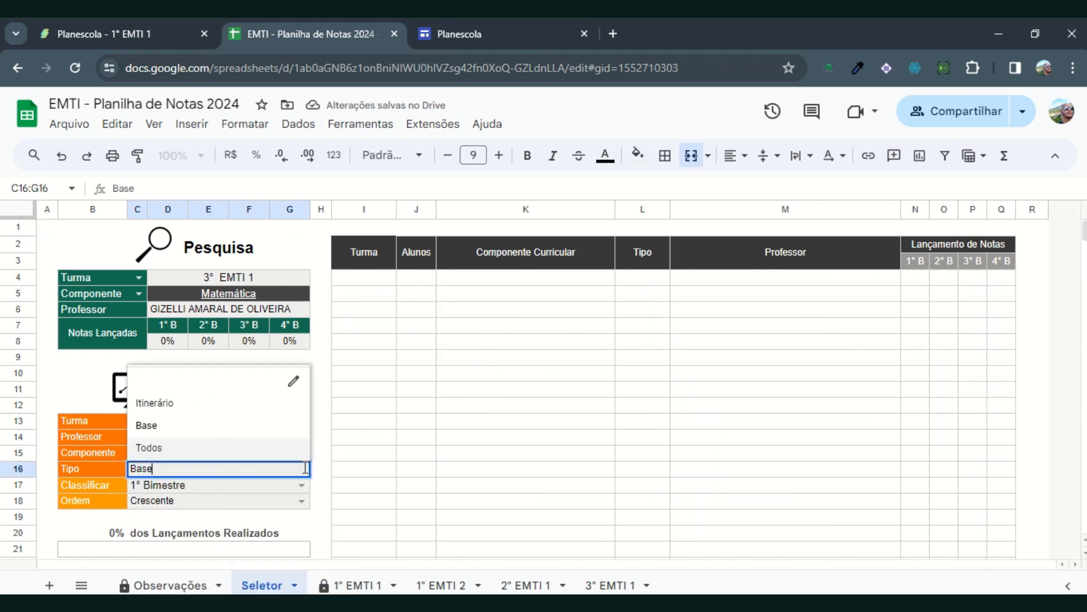
click(165, 446)
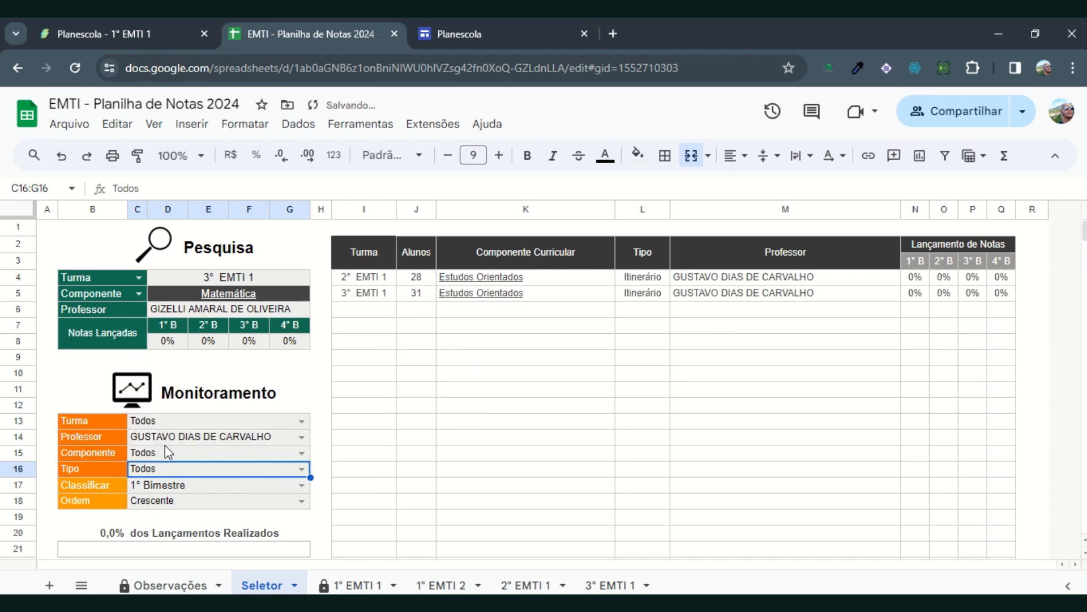
Step: Switch the monitoring Tipo filter to Base and back to Todos to compare the teacher's listed components
click(303, 467)
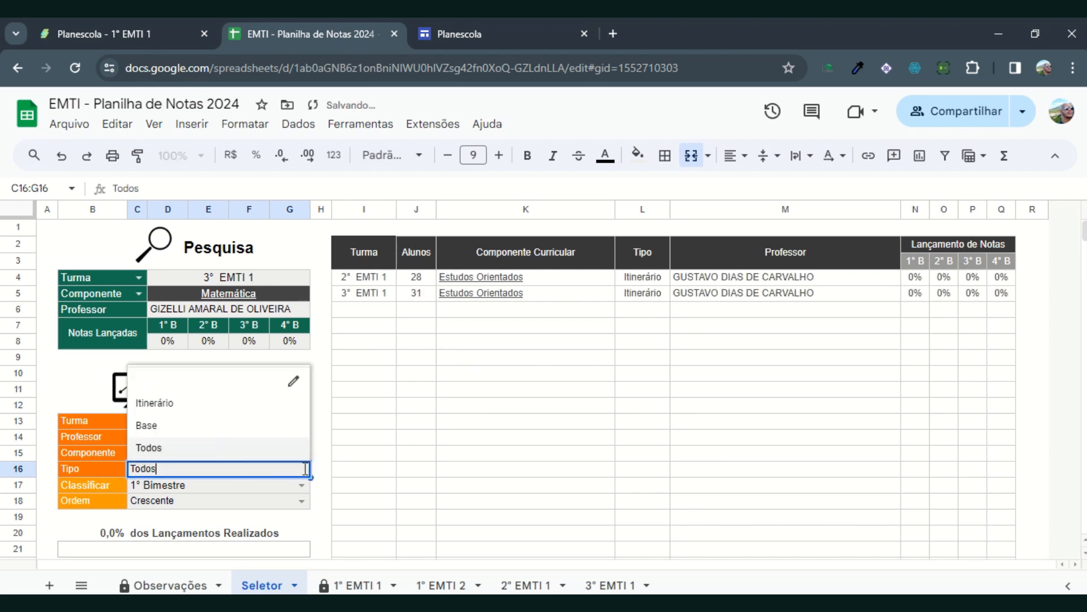
click(158, 428)
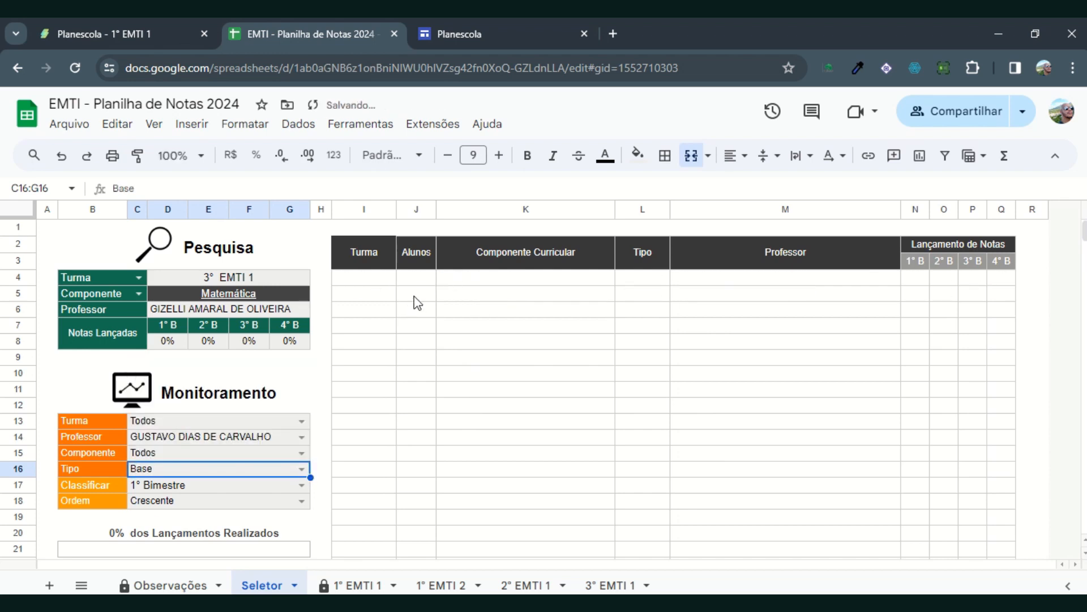
click(301, 469)
click(187, 451)
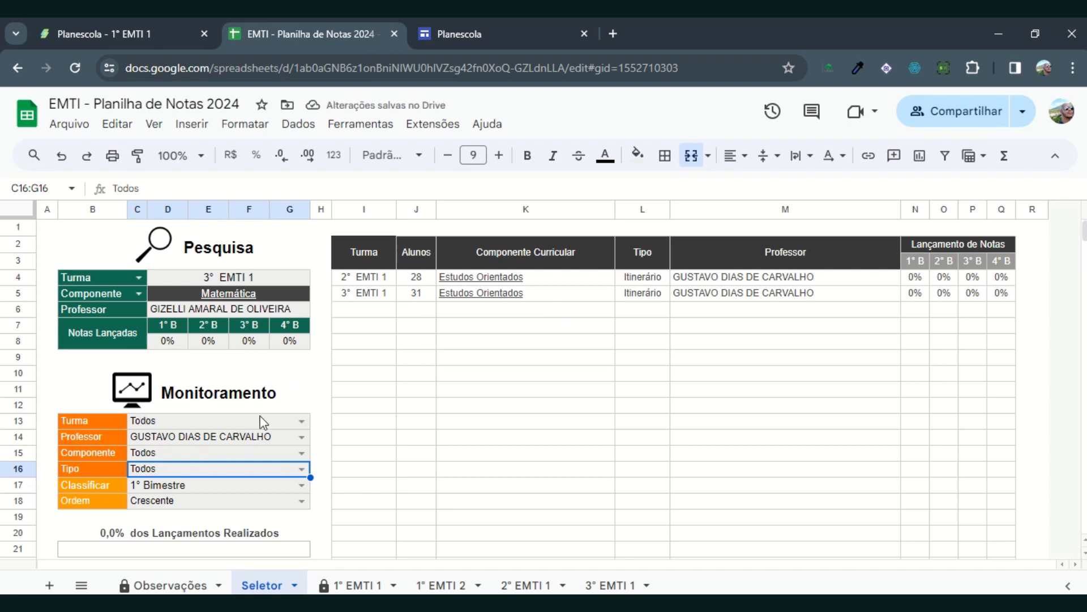
Step: Open the 3° EMTI 1 Estudos Orientados grade columns from the monitoring list and return to the Seletor sheet
mouse_move(475, 299)
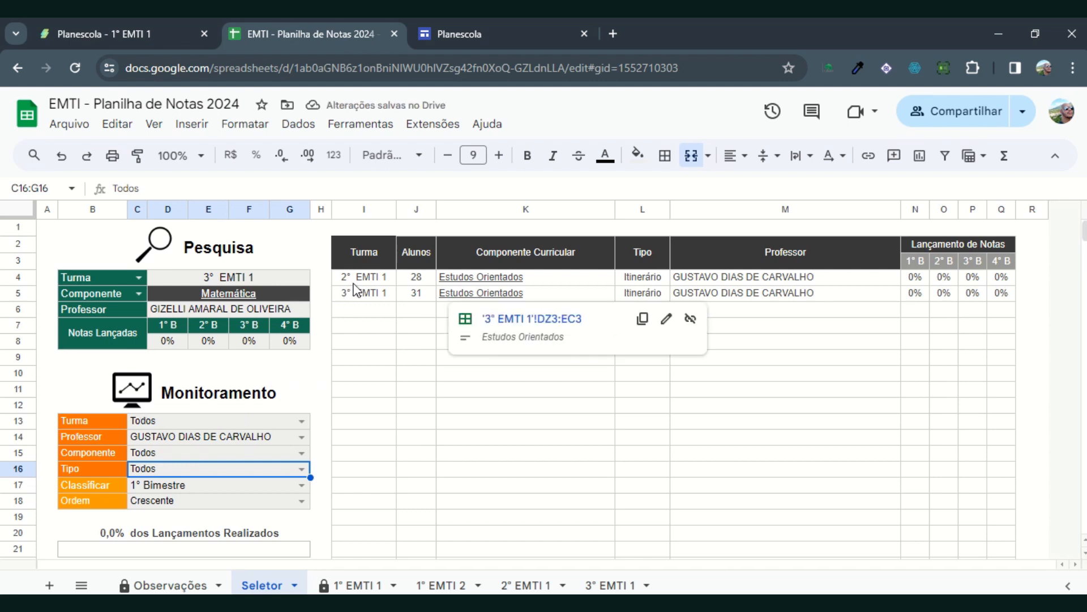
click(510, 324)
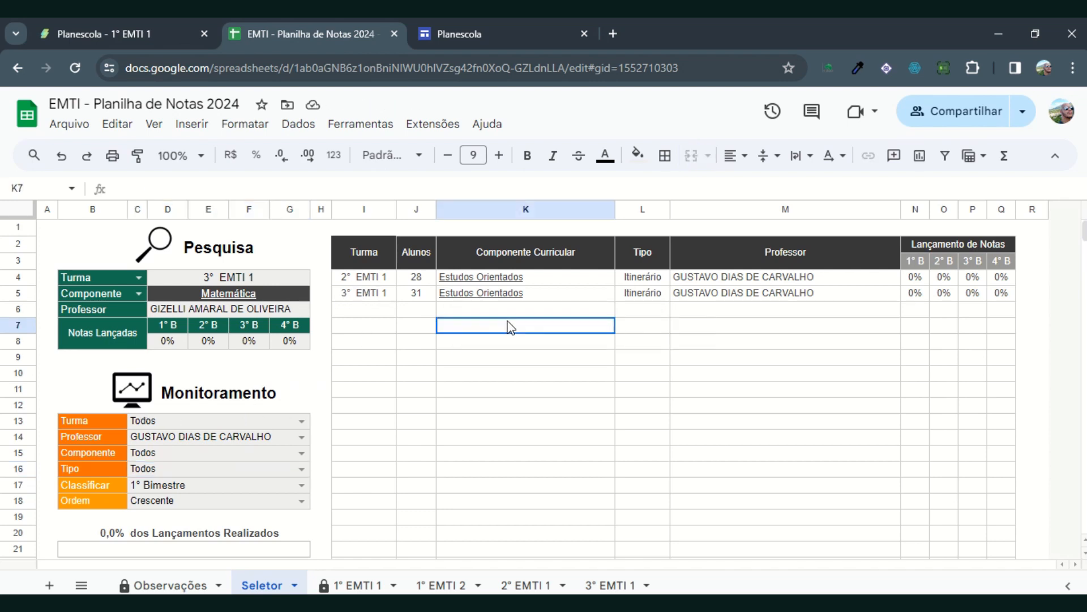
click(514, 297)
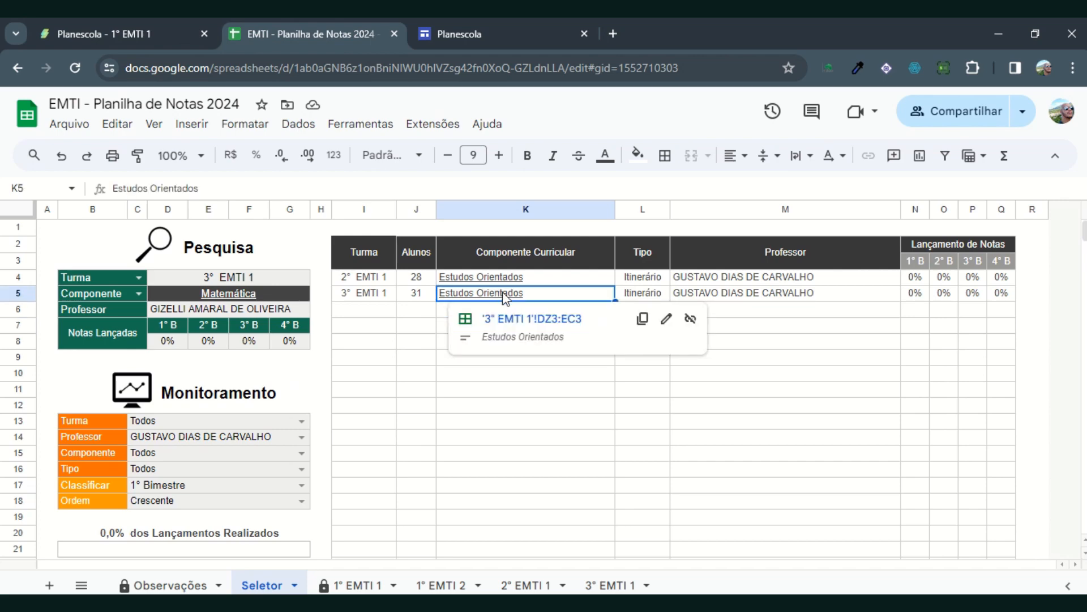
click(525, 320)
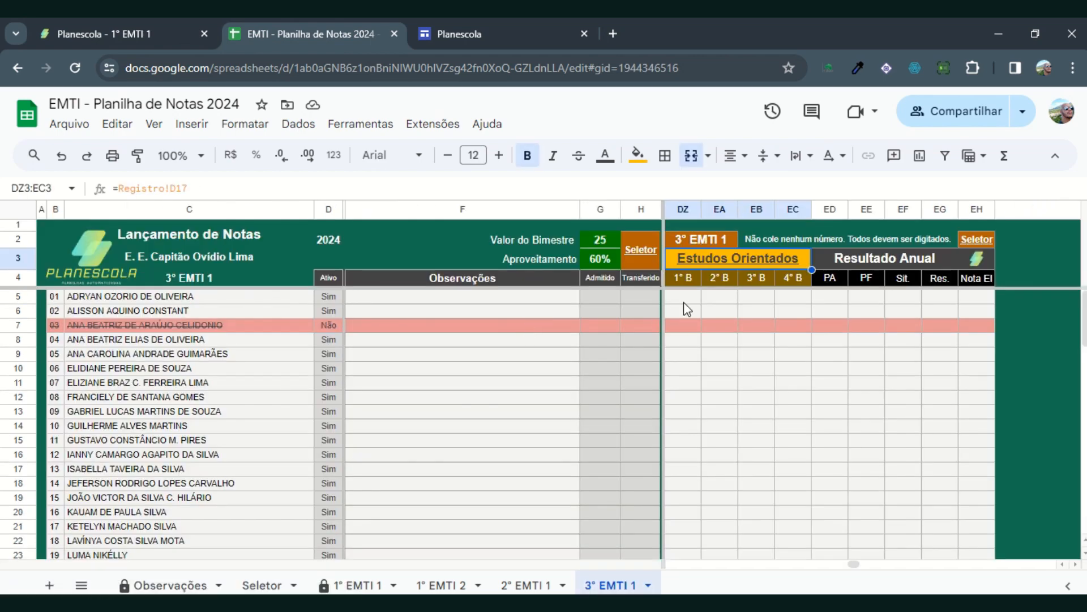
click(657, 247)
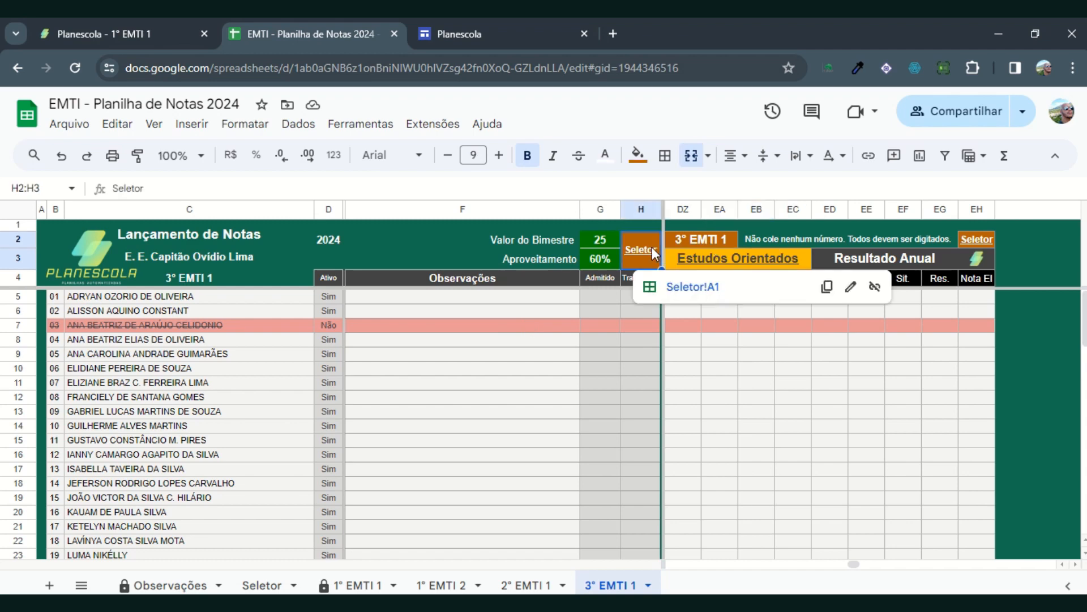
click(673, 288)
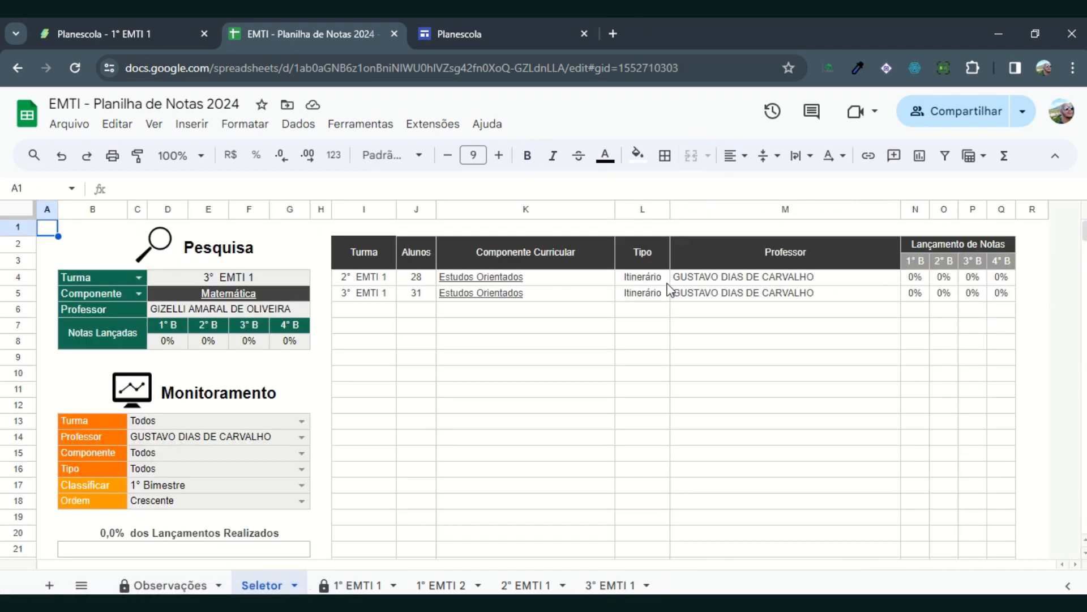
Step: Change the monitoring Professor filter to the teacher of Física and Práticas Experimentais
click(295, 440)
scroll(271, 481, down, 3)
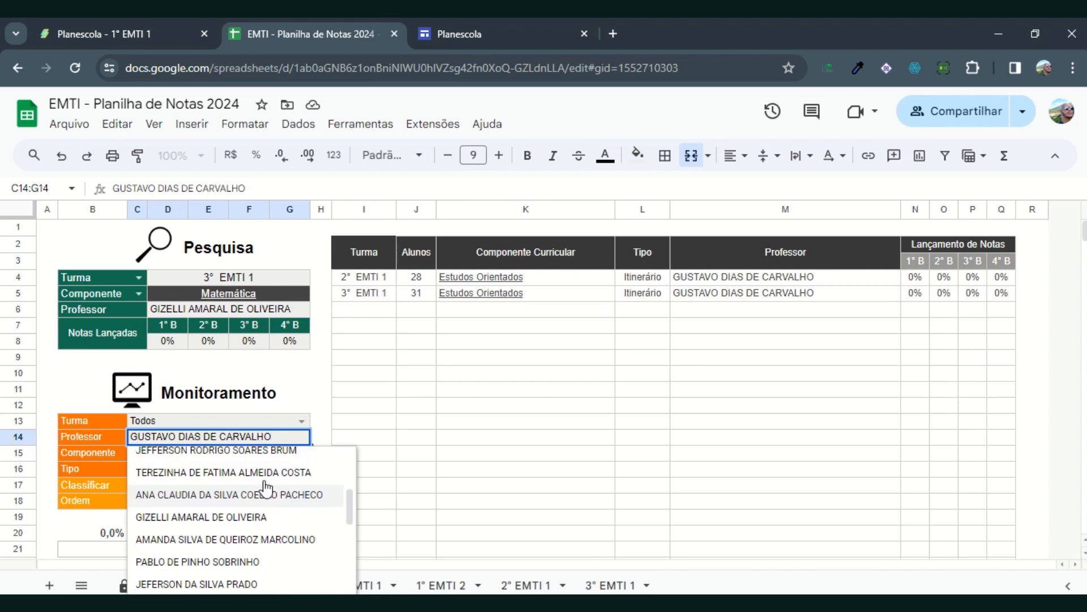
scroll(264, 489, up, 2)
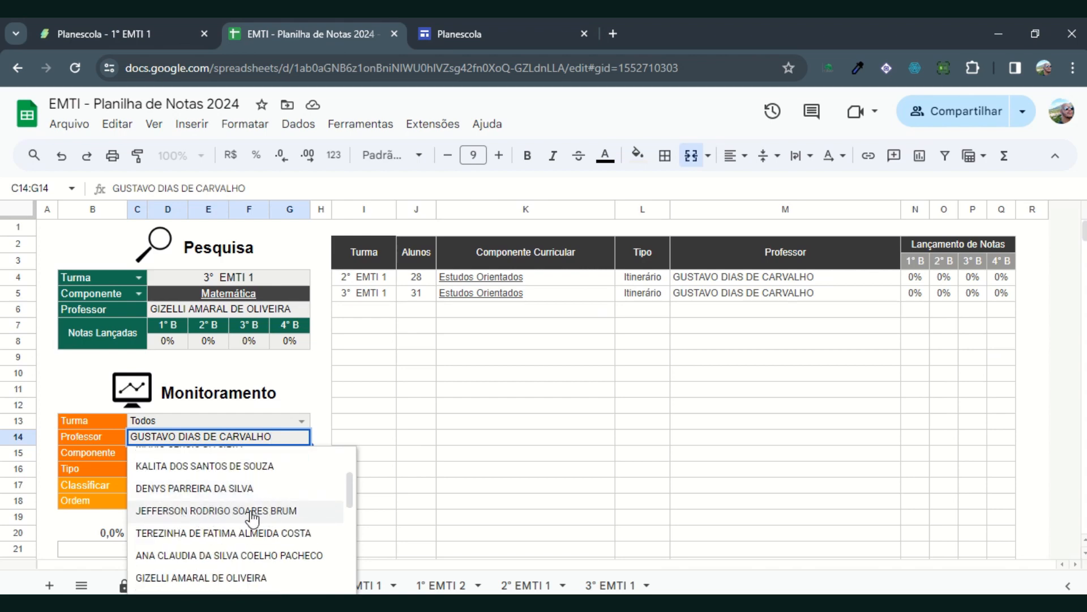
click(209, 488)
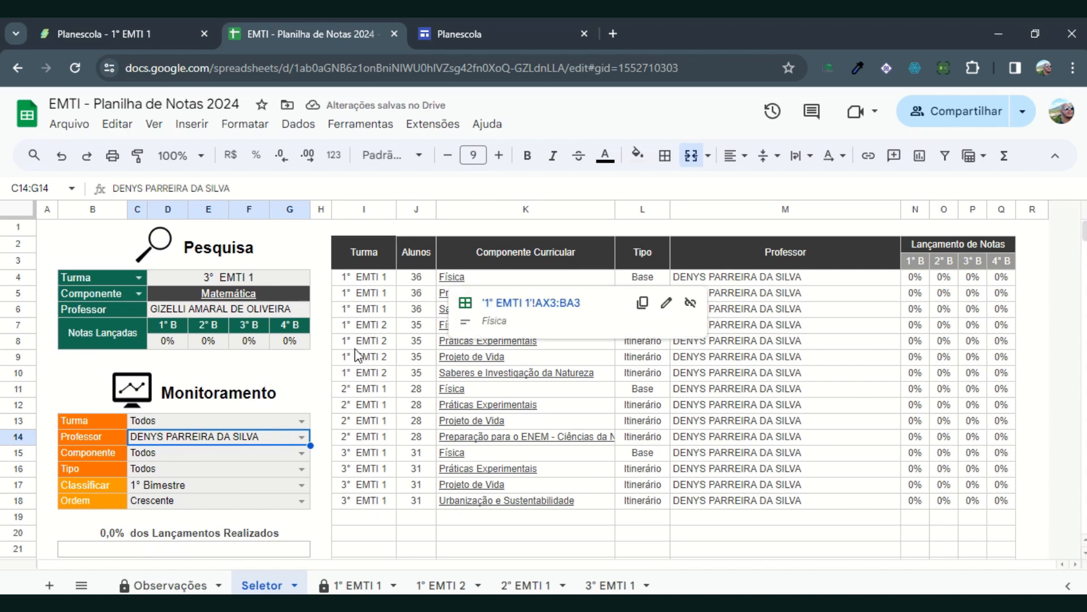
Step: Open the 1° EMTI 1 Física grade columns from the monitoring list and return to the Seletor sheet
click(451, 278)
click(516, 303)
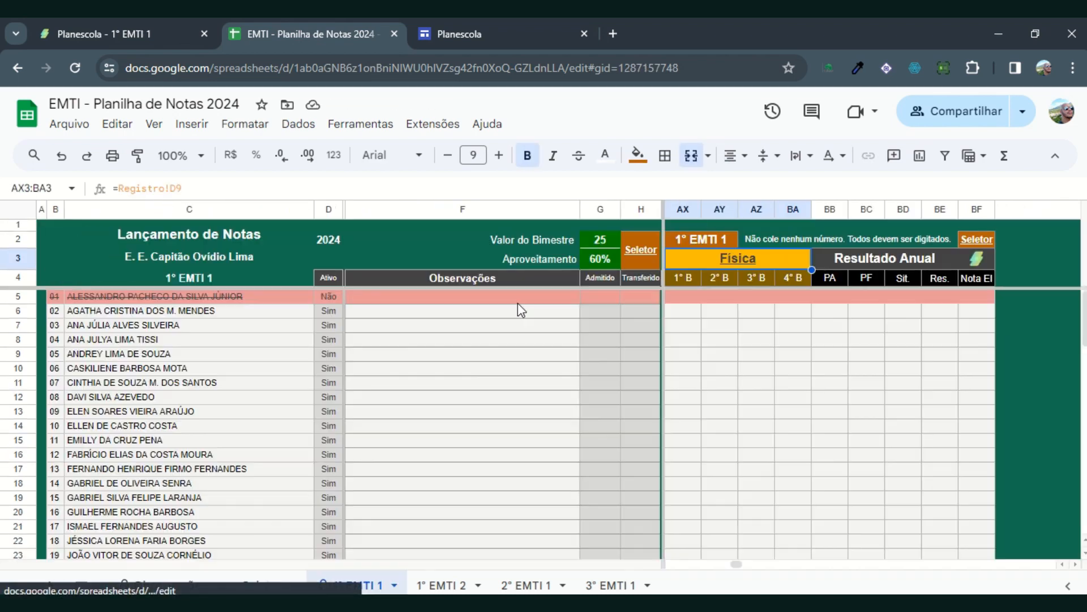
click(640, 251)
click(675, 286)
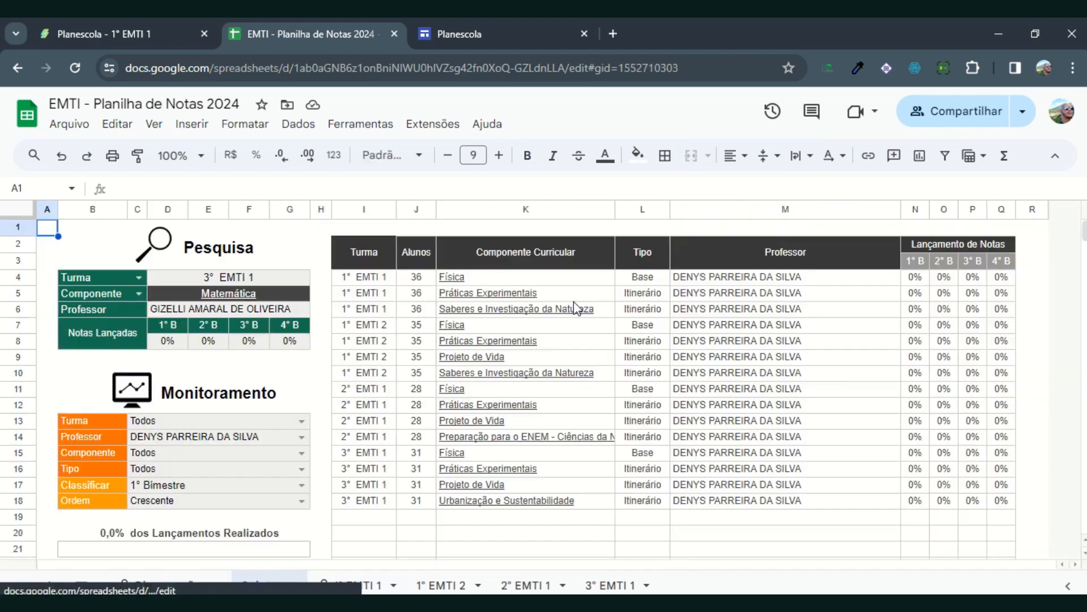
Step: Open the 1° EMTI 1 Práticas Experimentais grade columns from the monitoring list and return to the Seletor sheet
click(495, 295)
click(499, 317)
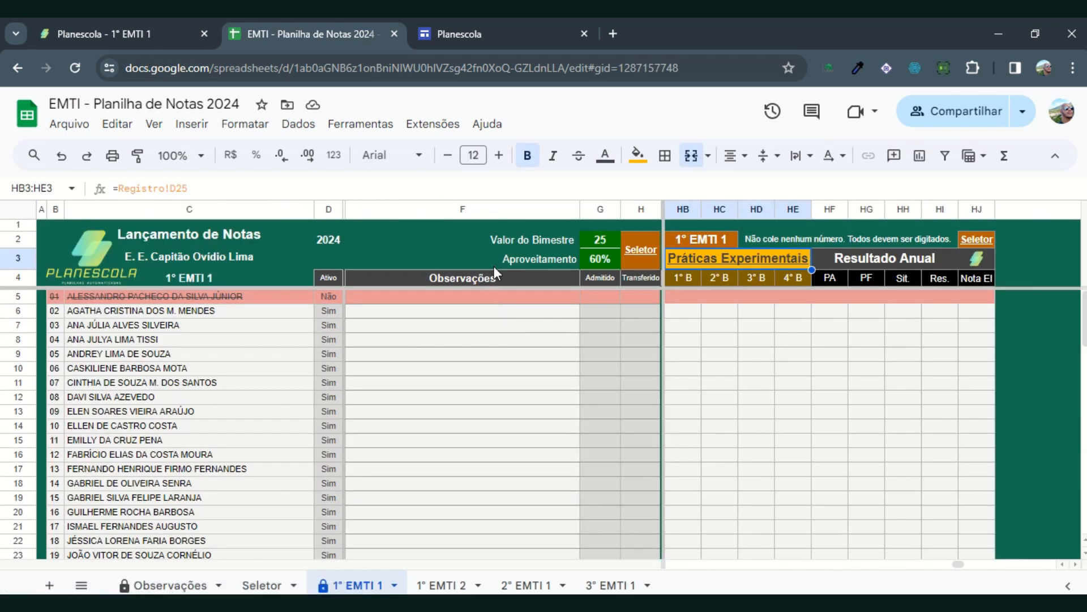
mouse_move(698, 253)
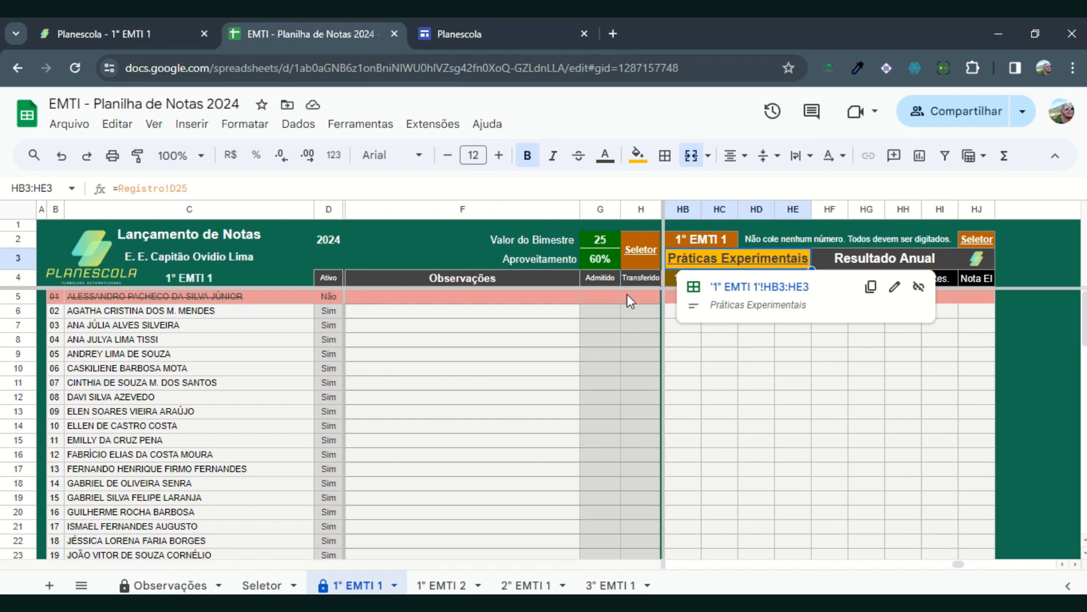
click(634, 252)
click(680, 287)
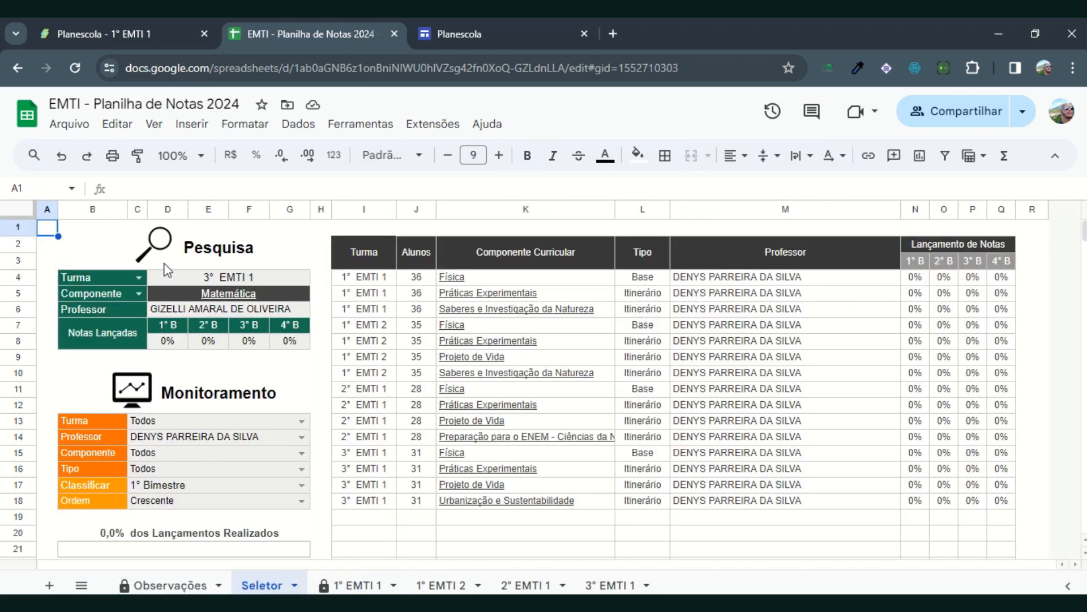
Step: Open the 2° EMTI 1 Práticas Experimentais grade columns from the monitoring list and return to the Seletor sheet
mouse_move(210, 292)
mouse_move(242, 299)
mouse_move(589, 310)
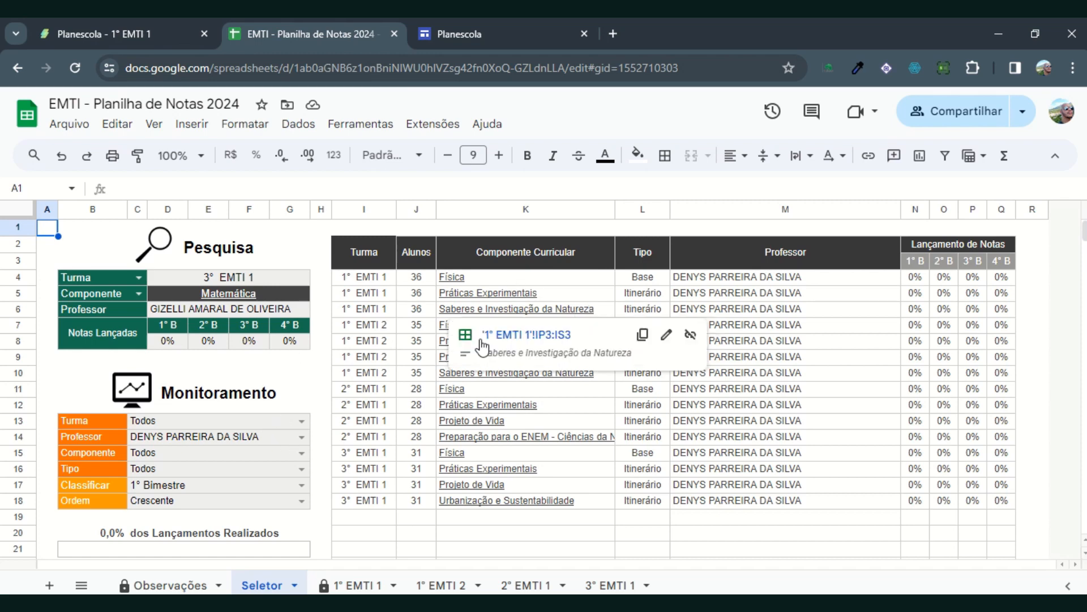
click(469, 406)
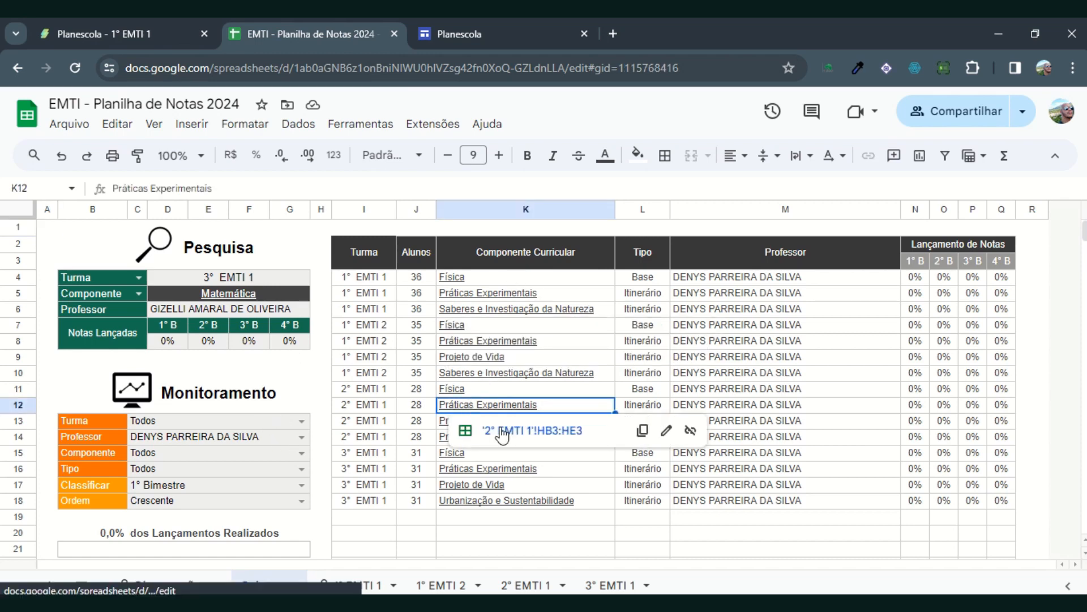
click(501, 432)
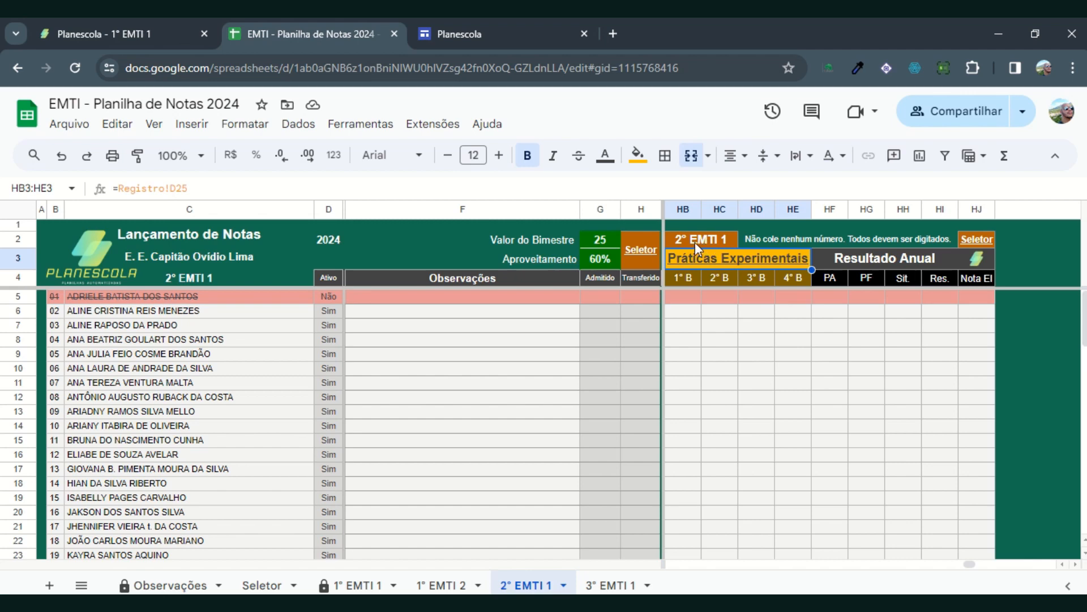
click(642, 250)
click(688, 290)
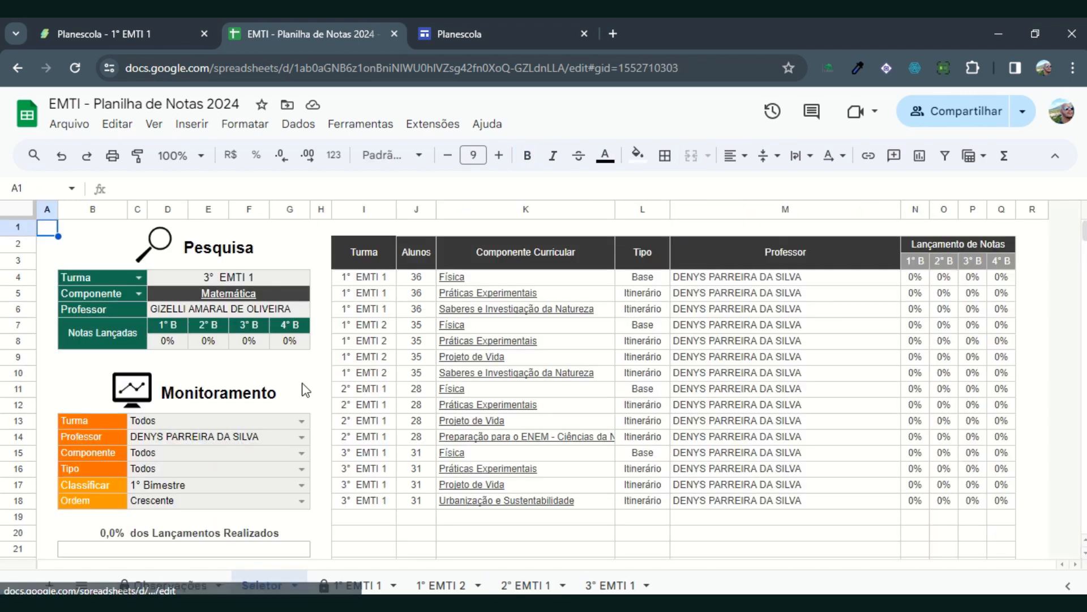
Step: Filter the monitoring list to the Inglês teacher and preview the link of the 1° EMTI 1 Inglês component
click(301, 437)
scroll(181, 562, down, 3)
click(181, 557)
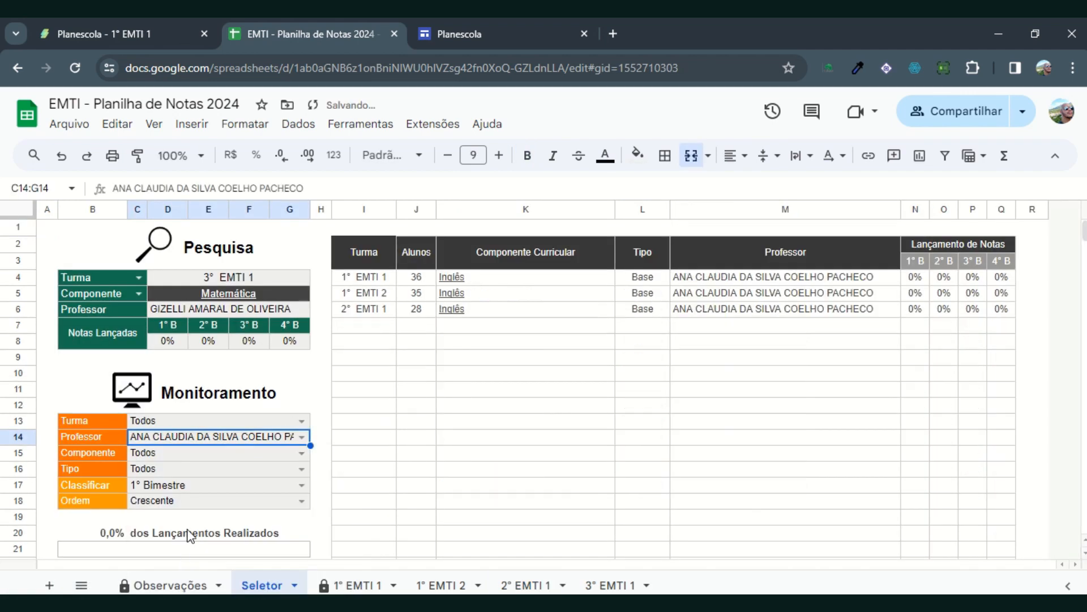
mouse_move(533, 277)
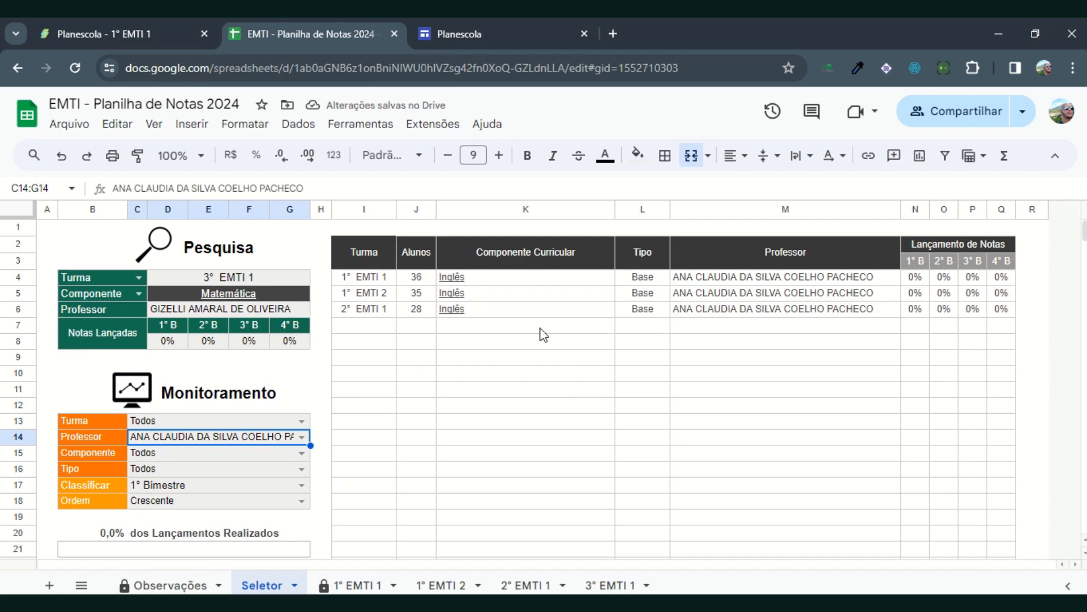
click(460, 281)
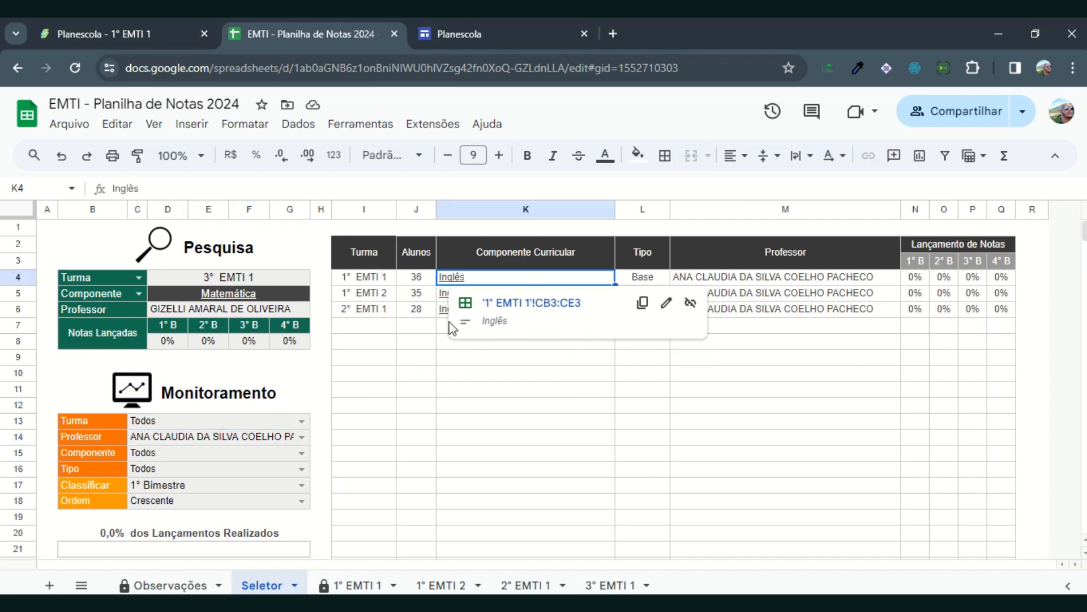
Step: Reset the monitoring Professor filter to Todos and inspect the Lançamentos Realizados percentage in B20
click(302, 437)
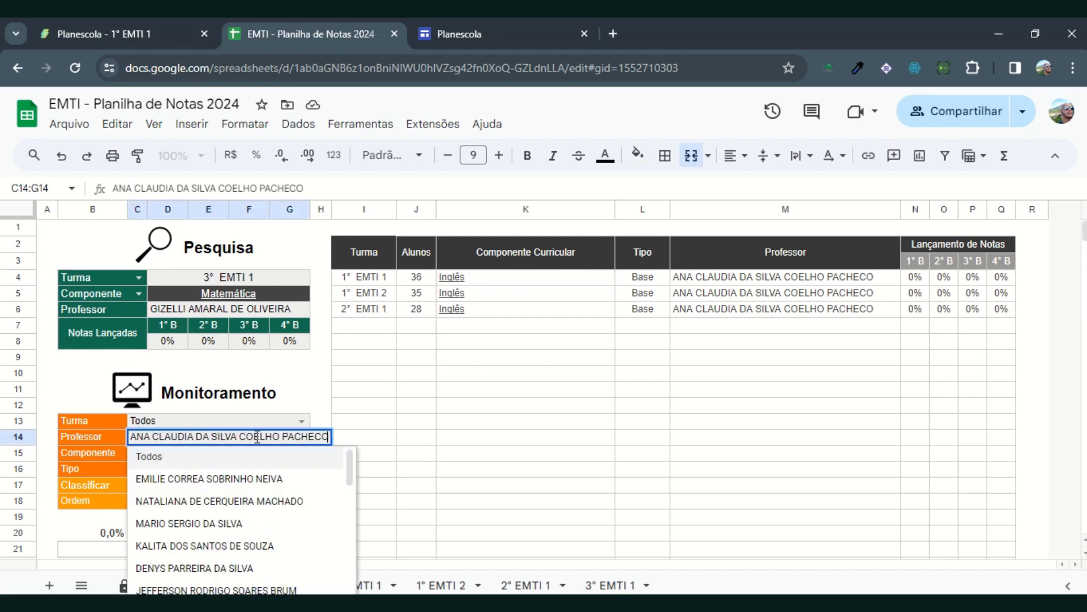
click(175, 459)
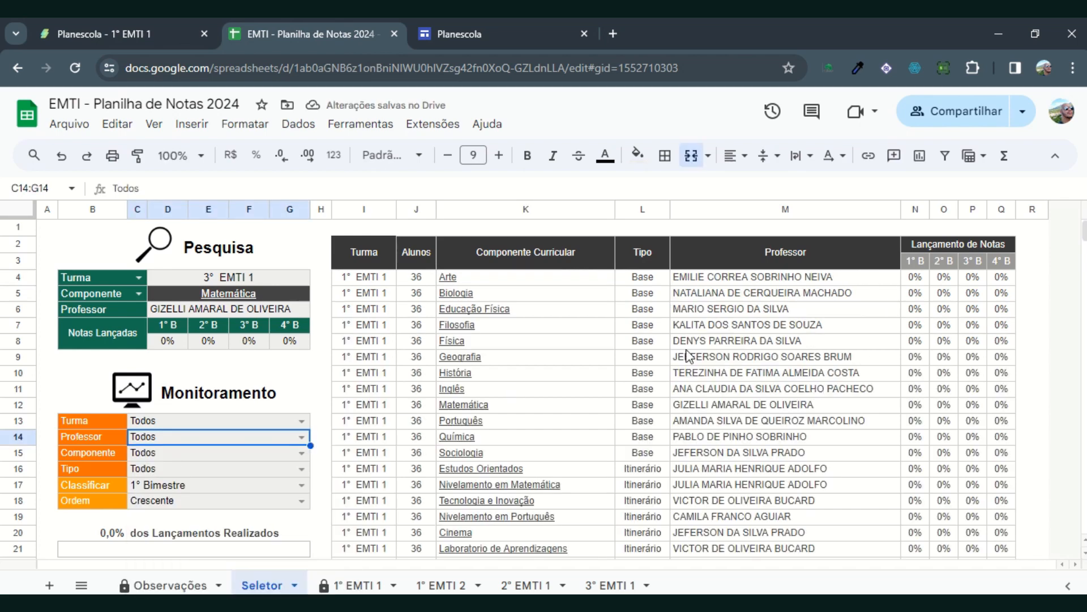
scroll(120, 491, down, 3)
click(124, 376)
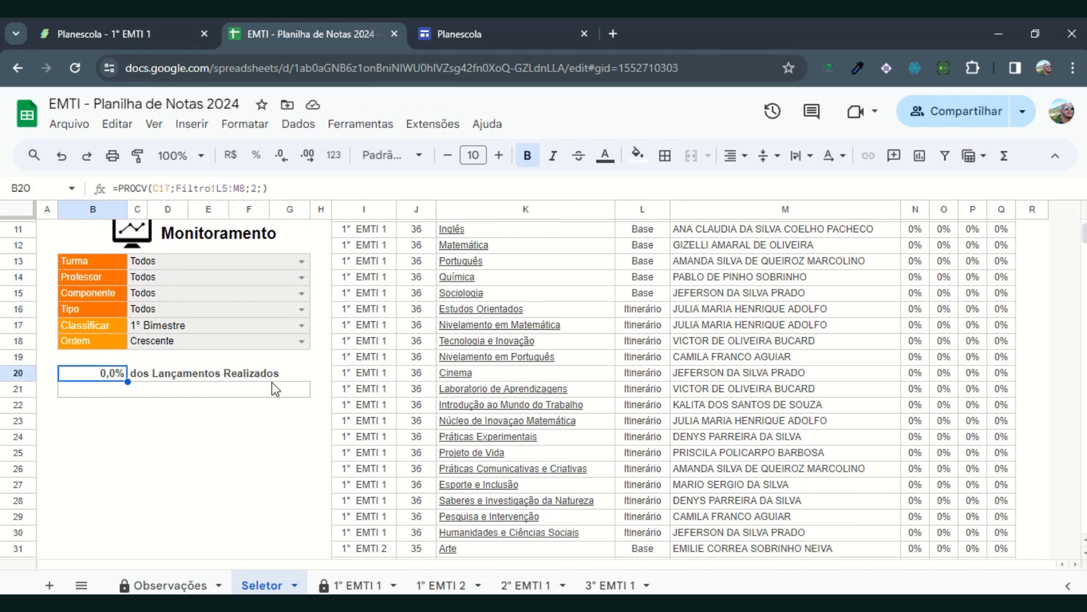
scroll(267, 442, up, 3)
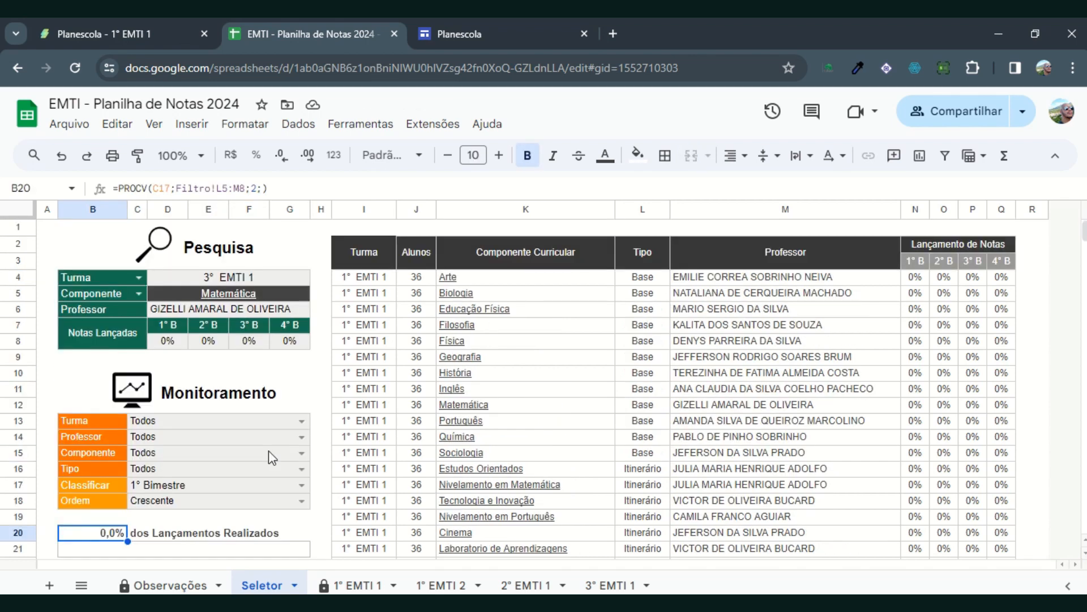
Step: Review the class options of the Pesquisa Turma selector and close them without choosing another class
click(138, 277)
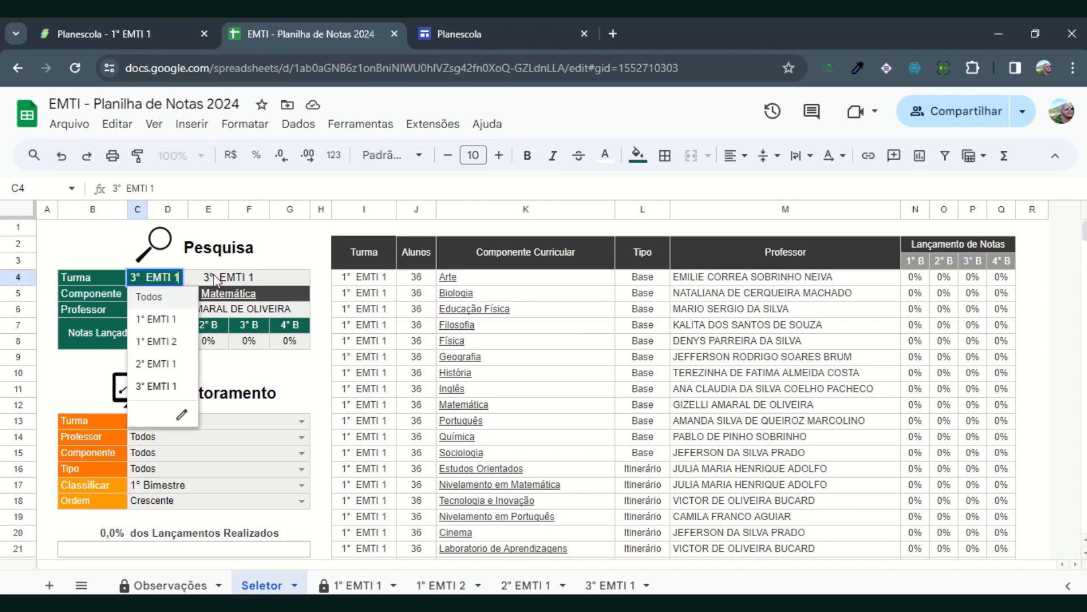
mouse_move(282, 298)
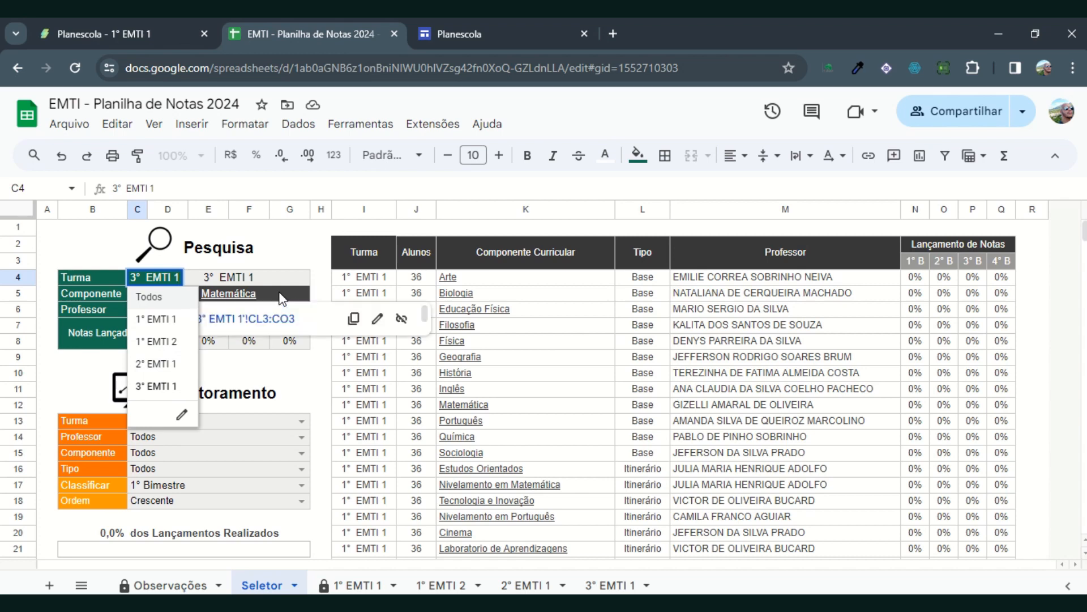
click(319, 281)
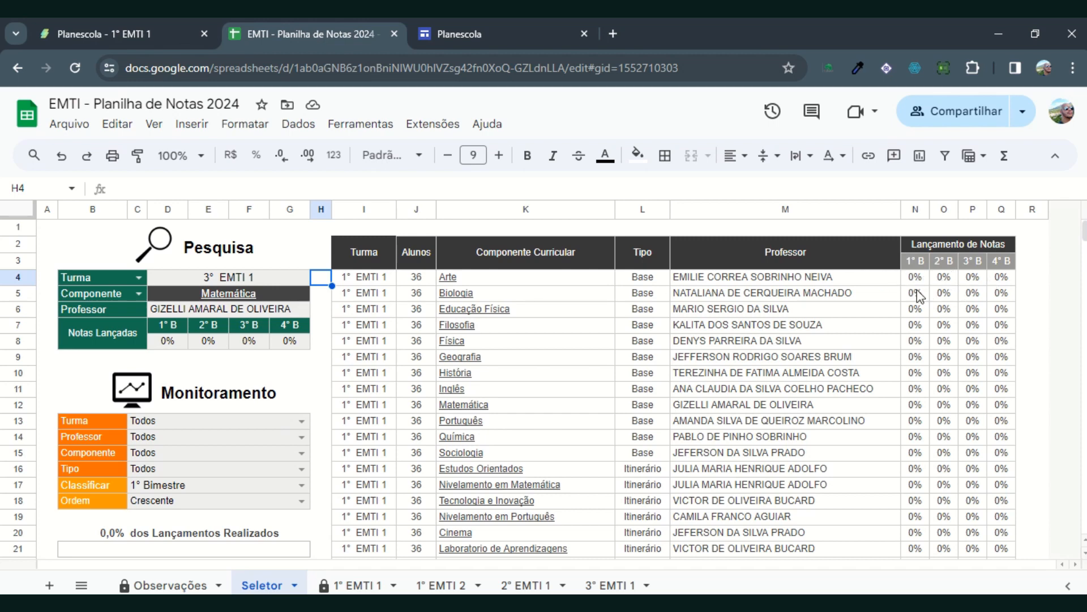
Step: Inspect the Lançamento de Notas percentages in N4:P13 and read the device and automatic-saving notes on the Observações sheet
drag(925, 282, 975, 422)
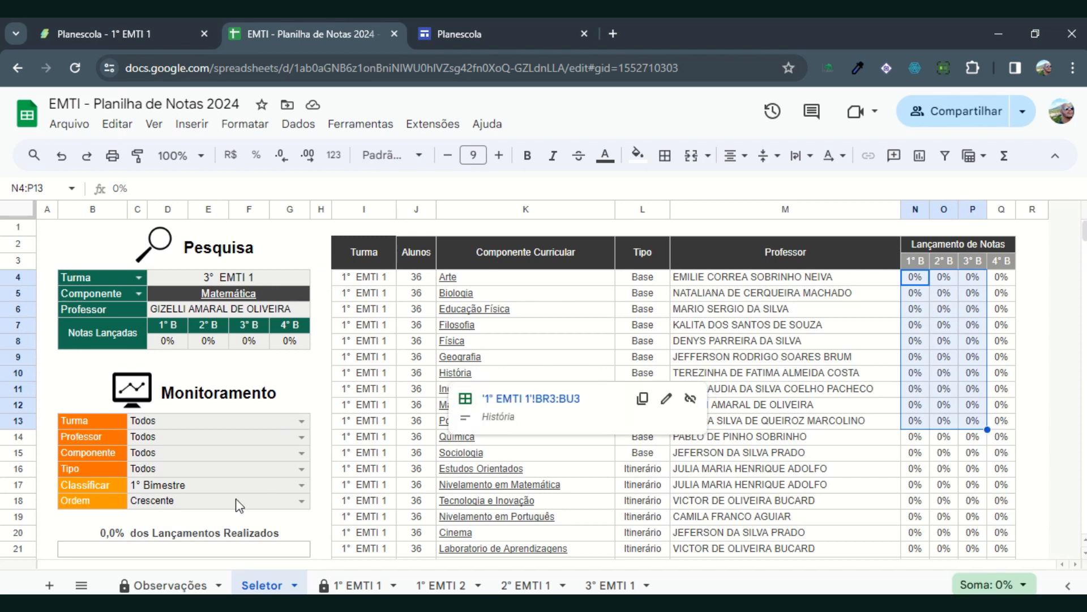
click(158, 584)
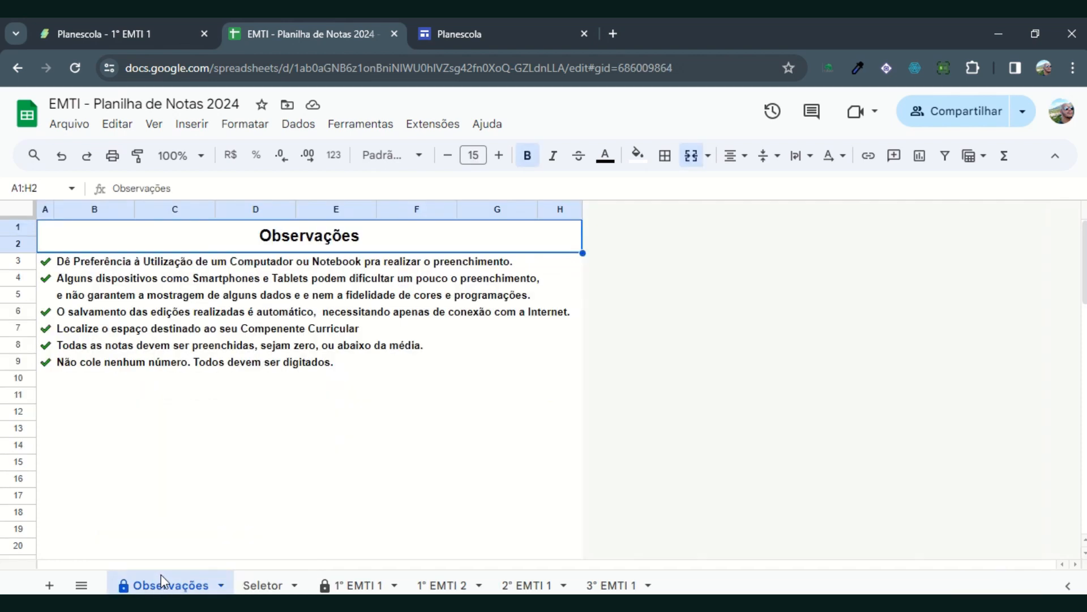
click(85, 264)
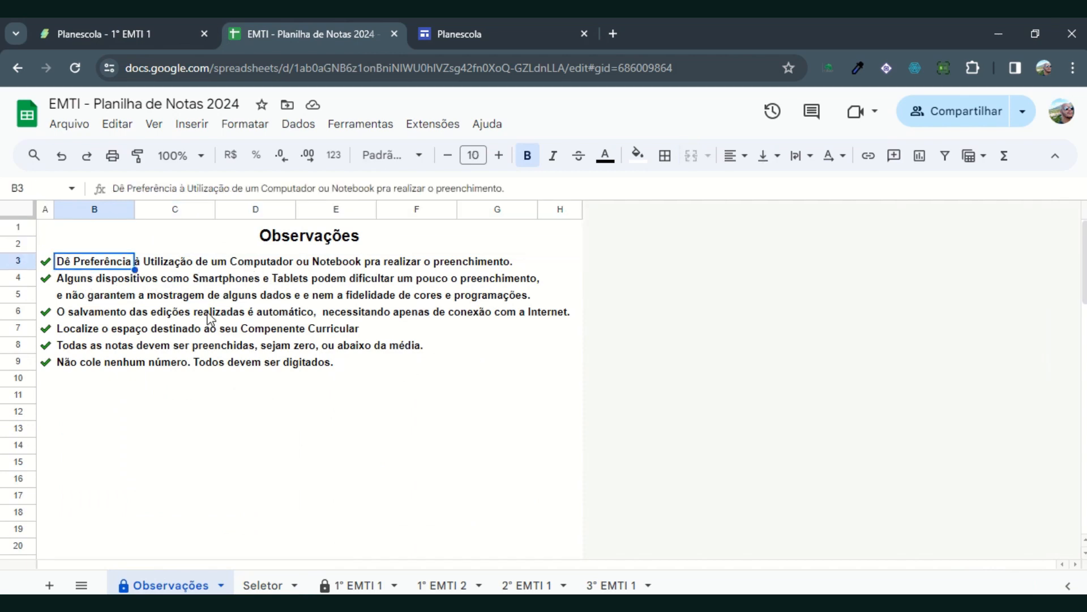
click(445, 316)
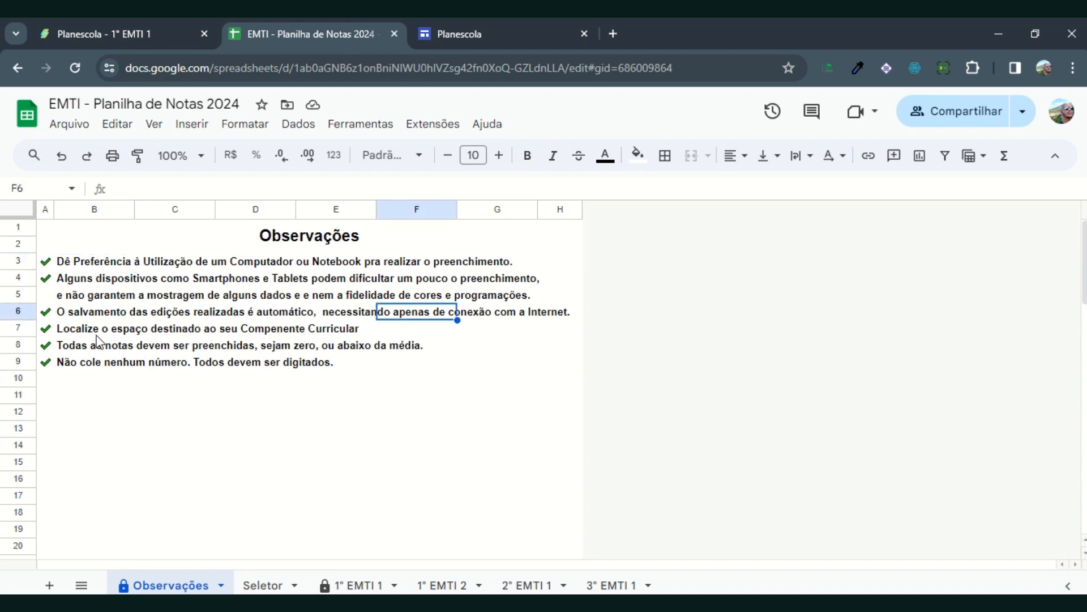
Step: Read the Observações notes about filling in all grades and not pasting numbers, and return to the Seletor sheet
click(68, 346)
click(294, 352)
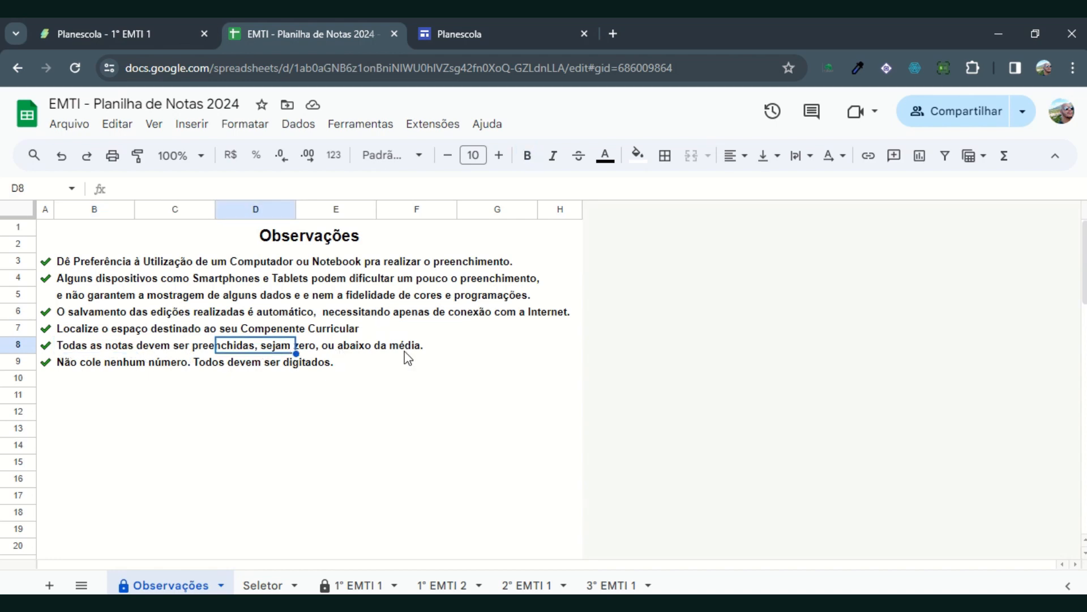
click(74, 351)
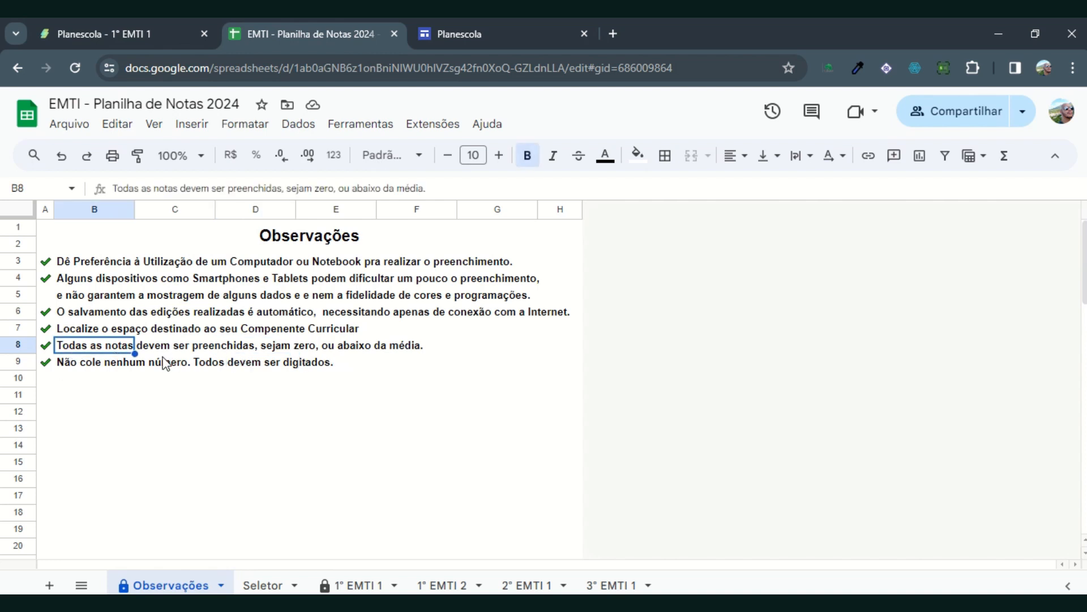
click(80, 367)
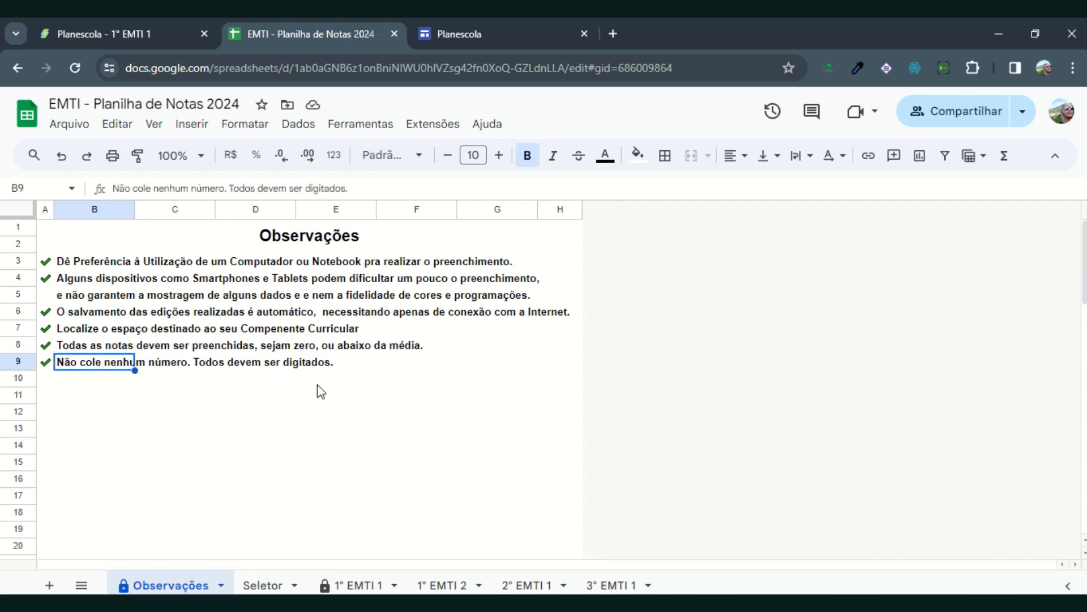
click(265, 584)
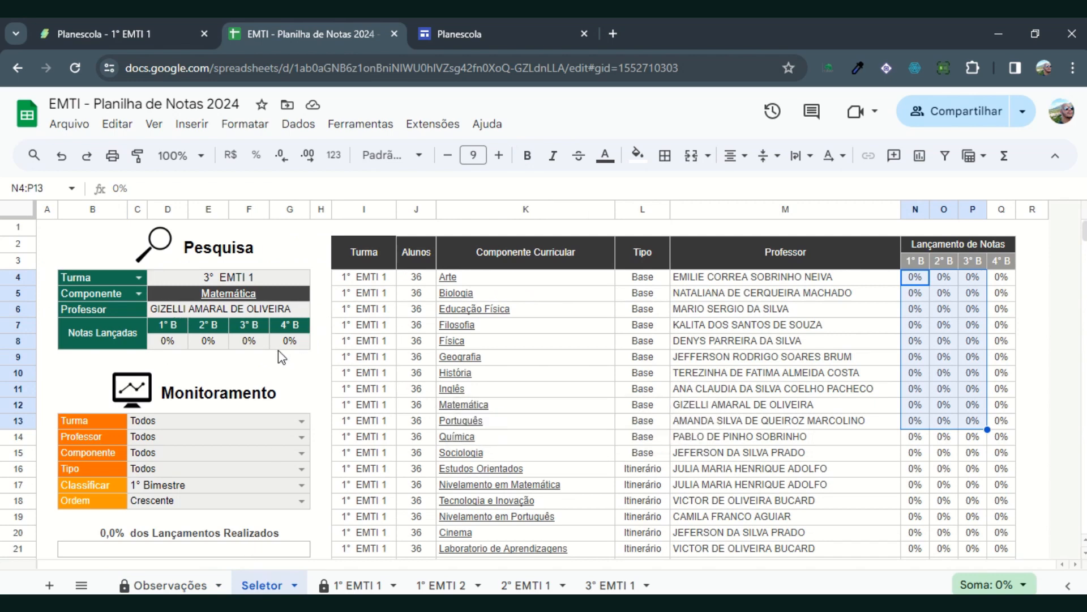
mouse_move(379, 18)
click(477, 48)
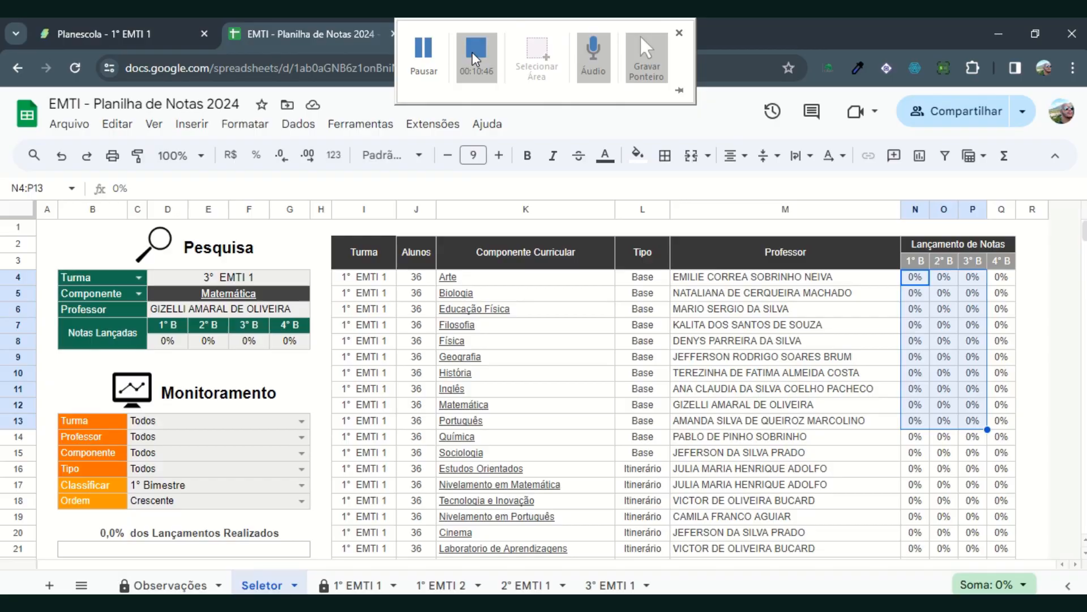